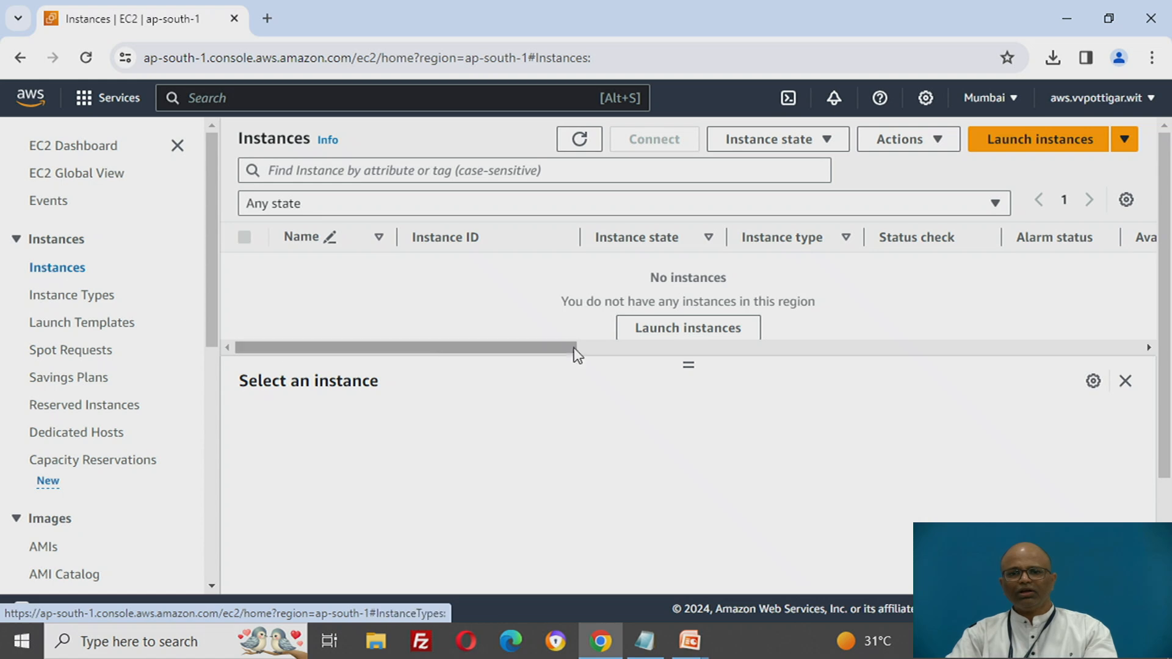
Start launching a new EC2 instance and name it aws-webserver
left_click(1037, 141)
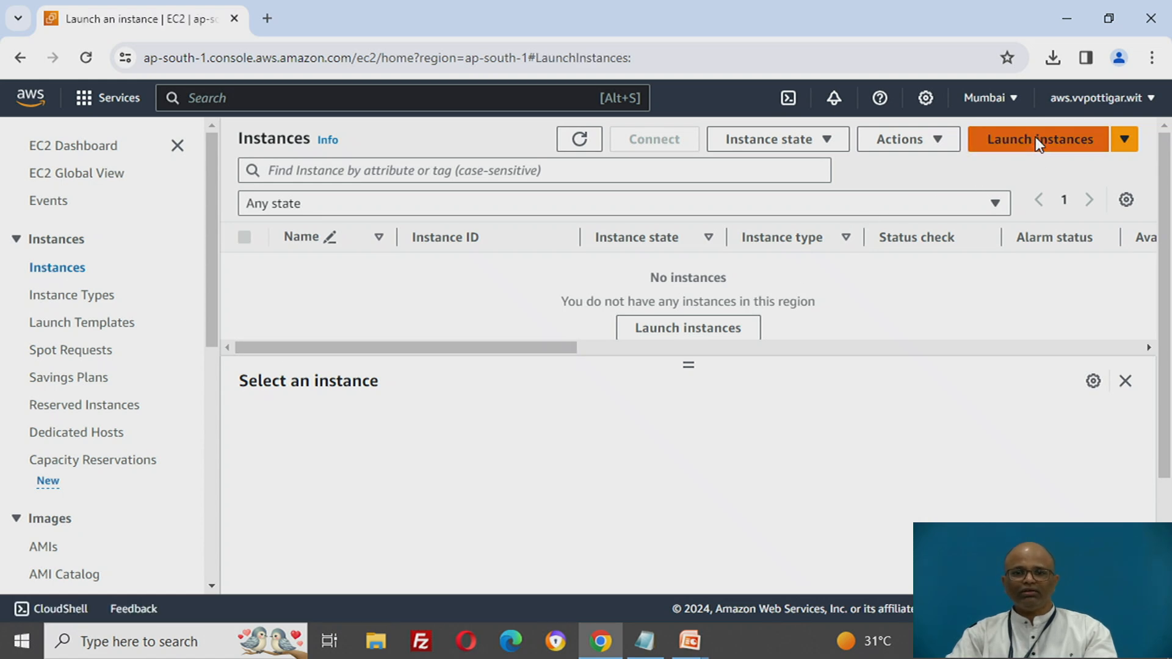
scroll(549, 373, "down", 1)
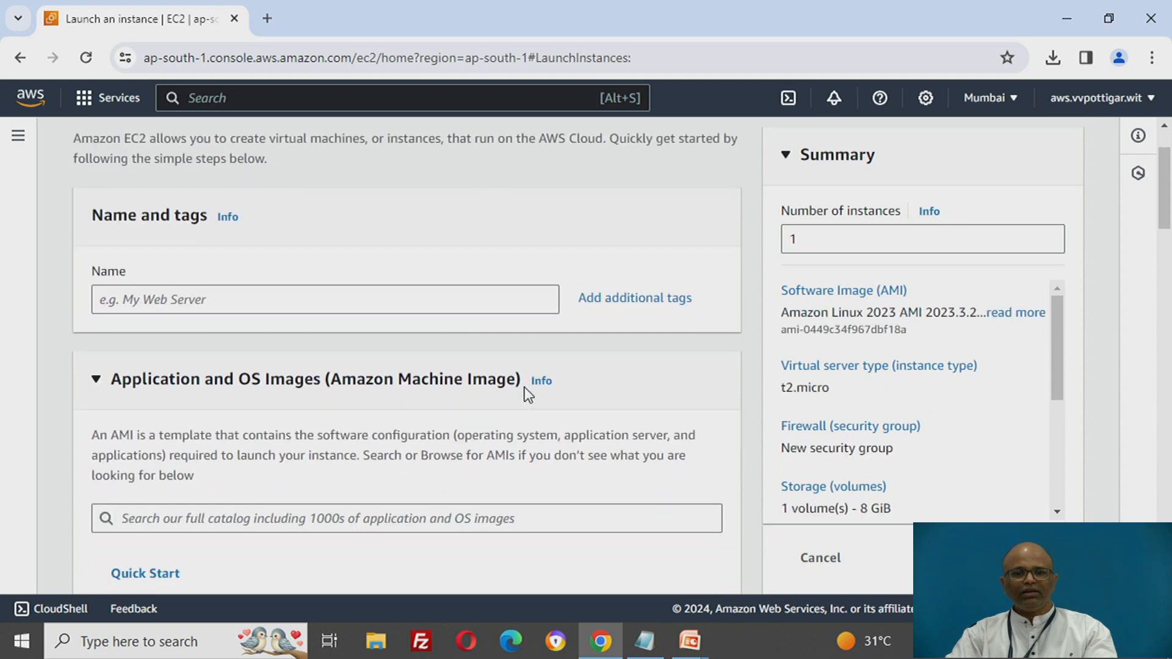
left_click(453, 298)
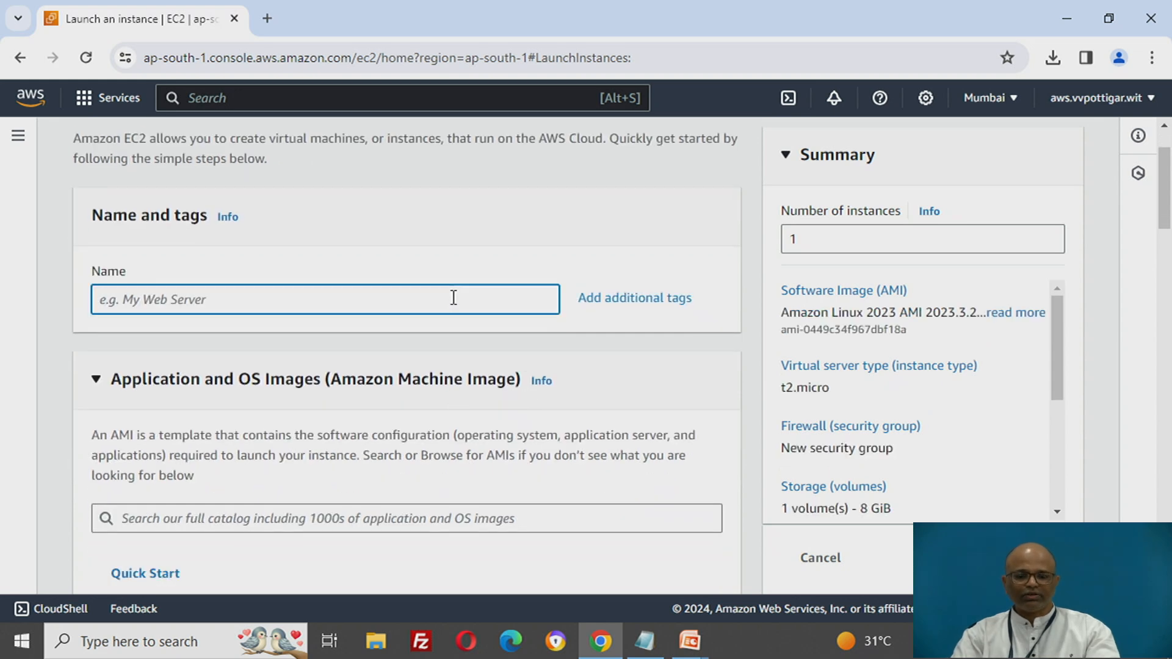
type("aws")
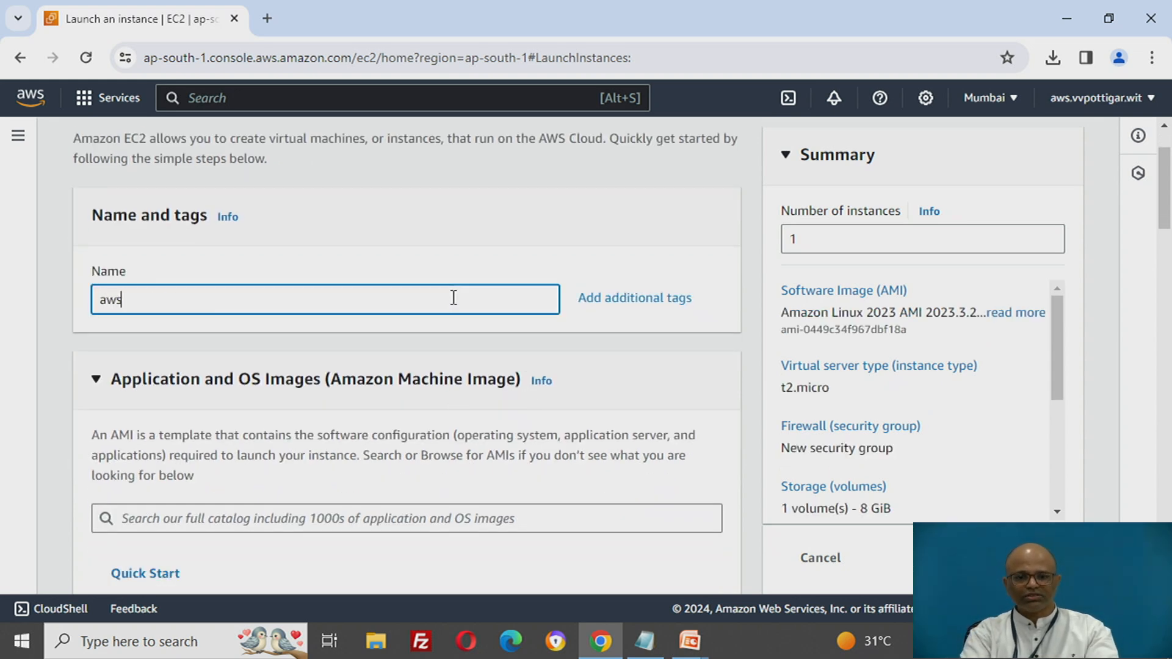
type("-")
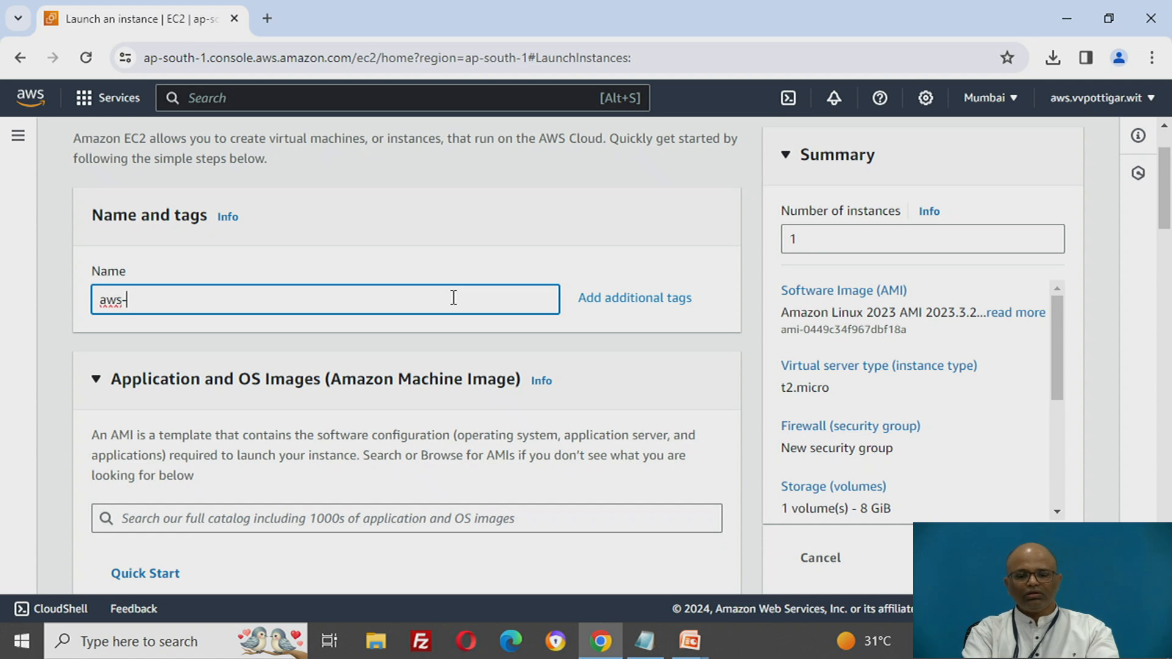
type("ser")
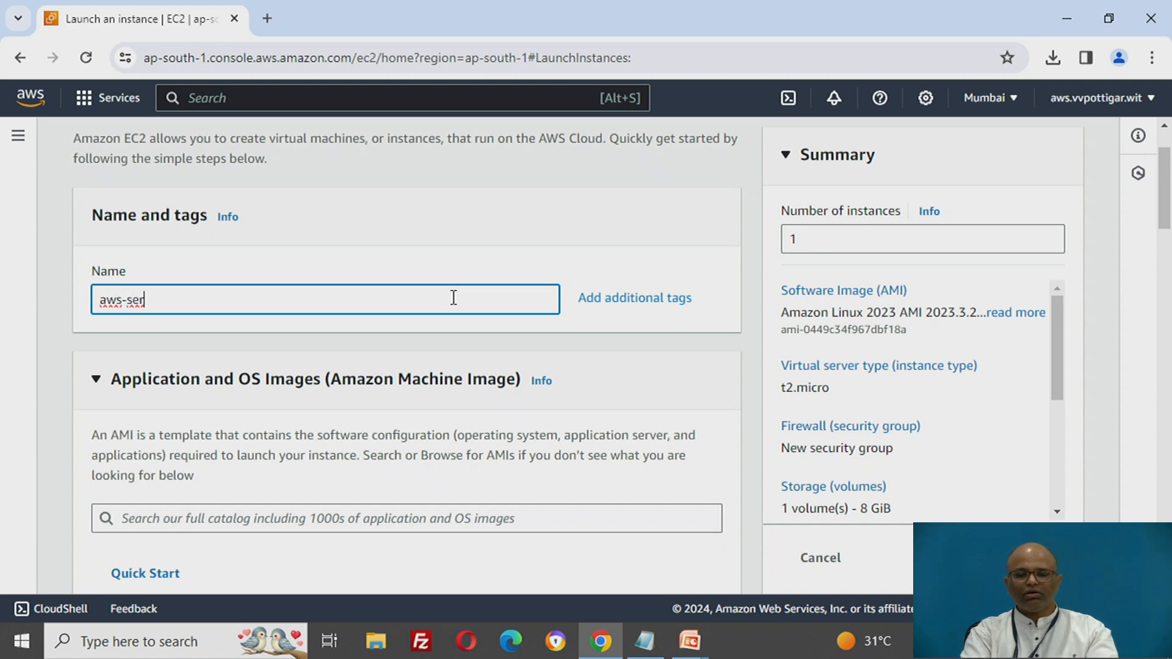
key("BackSpace")
key("BackSpace")
key("BackSpace")
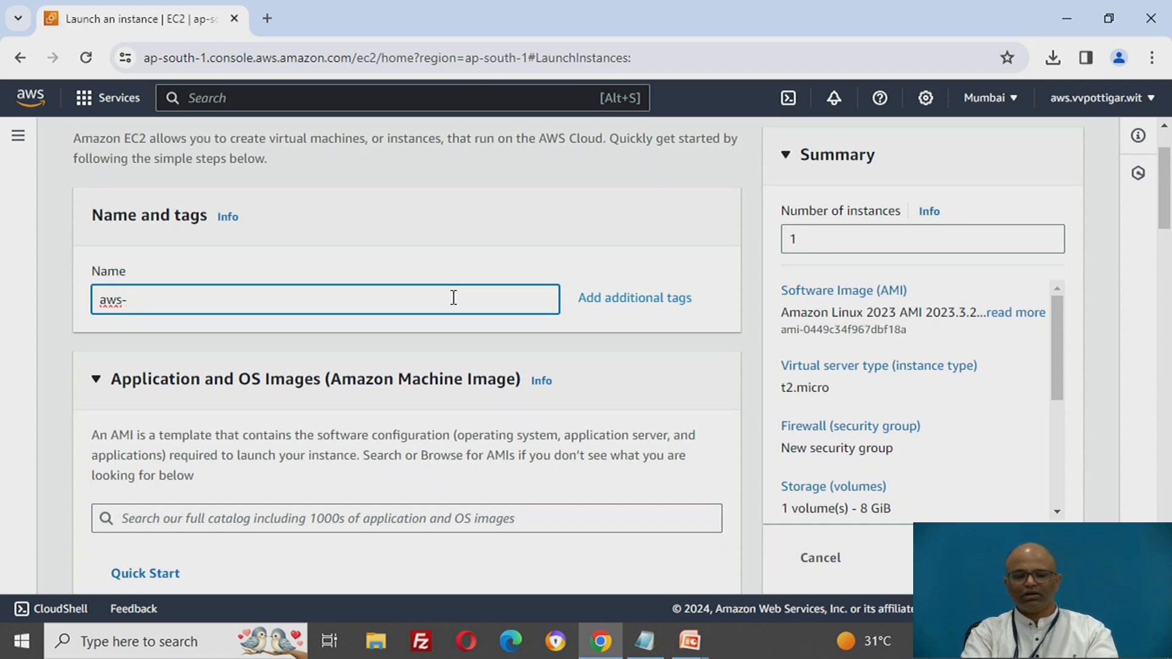
type("webserver")
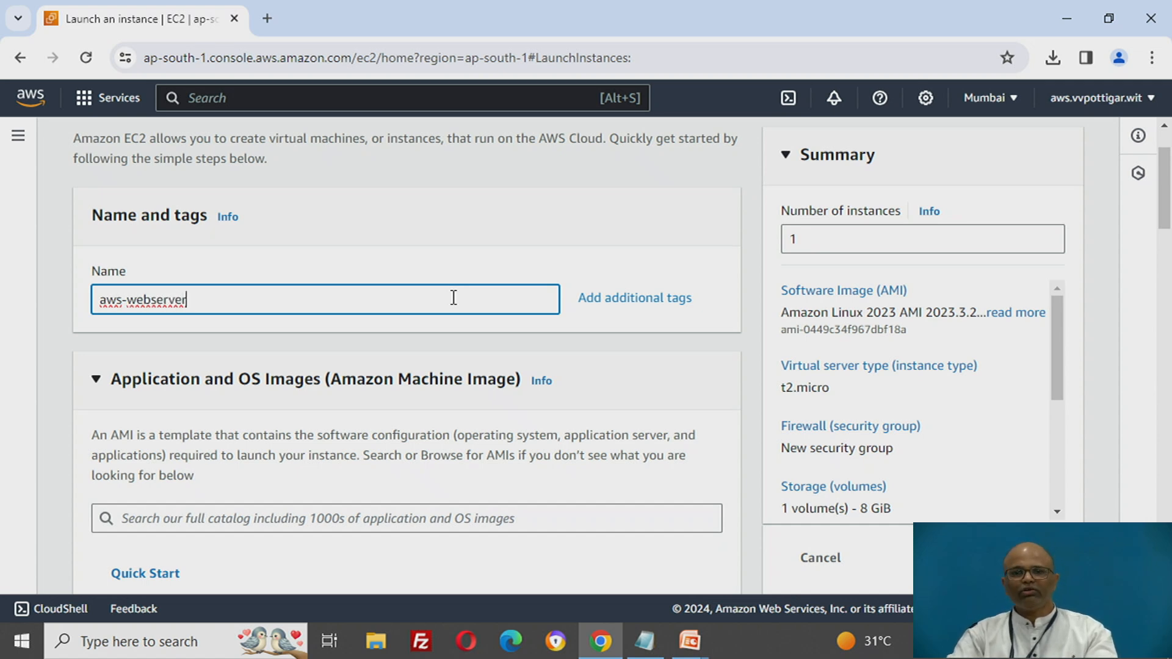
Choose Ubuntu as the operating system image, using the Ubuntu Server 22.04 LTS (HVM), SSD Volume Type AMI
scroll(307, 411, "down", 4)
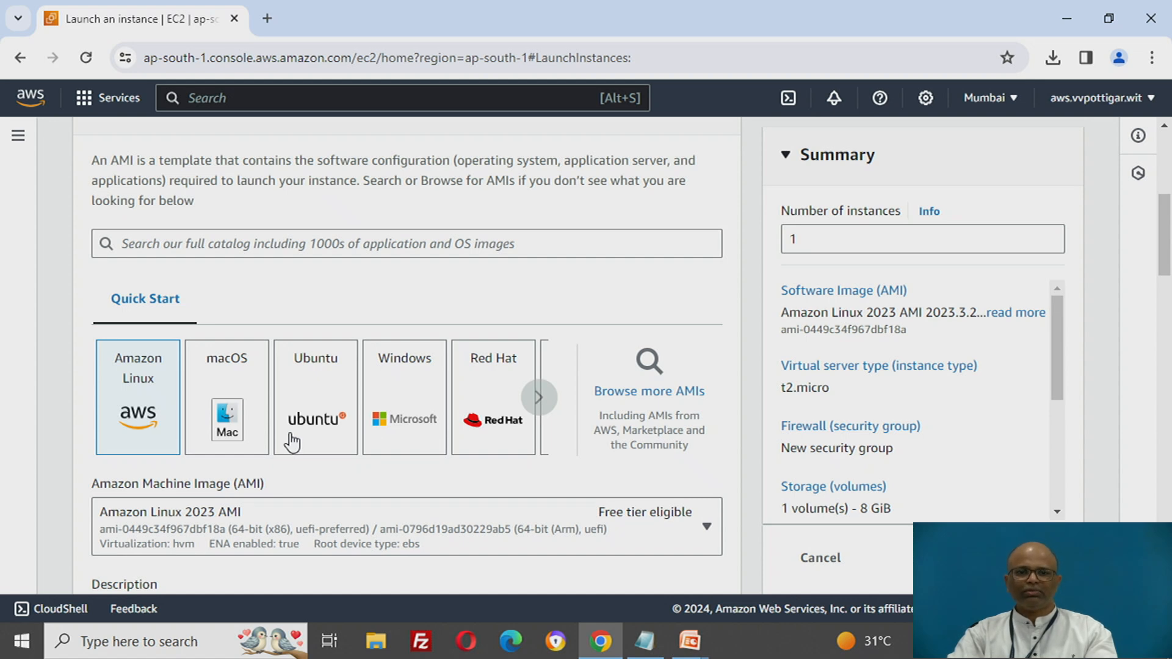
left_click(312, 397)
scroll(310, 394, "down", 2)
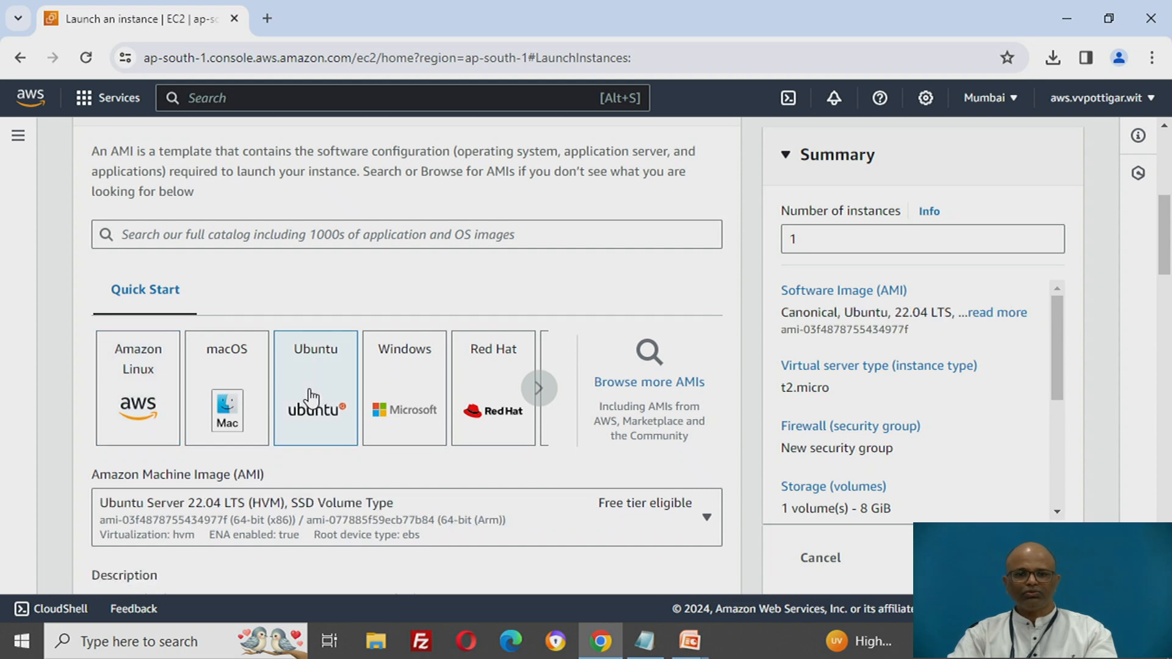
scroll(366, 492, "down", 2)
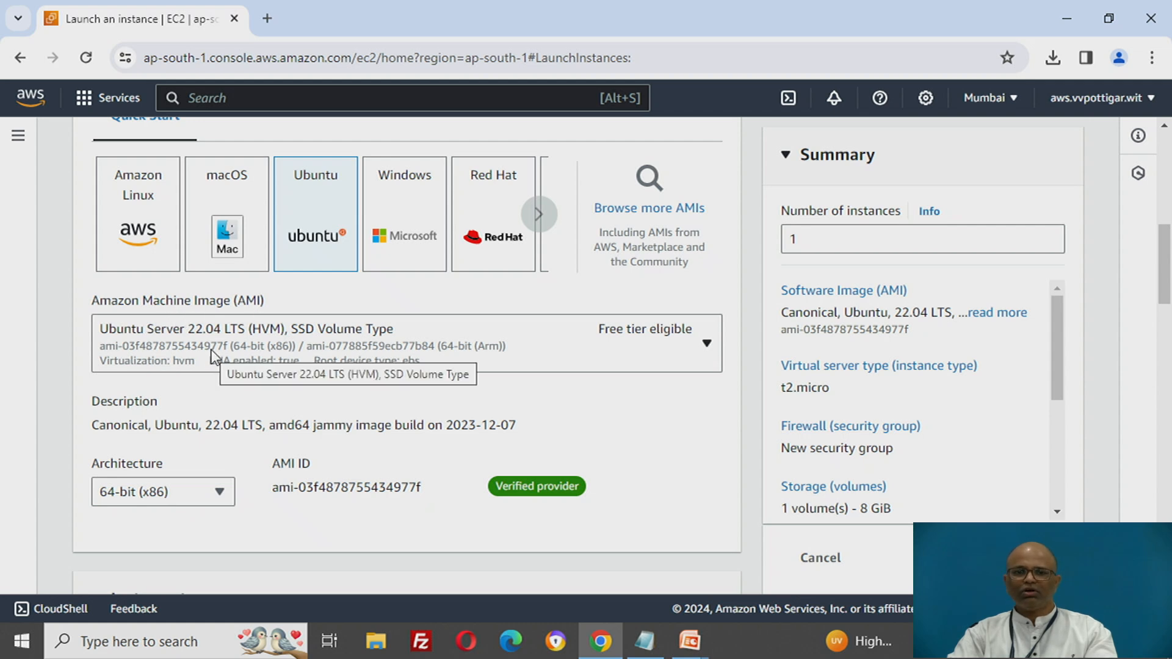
Create a new RSA key pair named key in .pem format for logging in to the instance
scroll(284, 426, "down", 6)
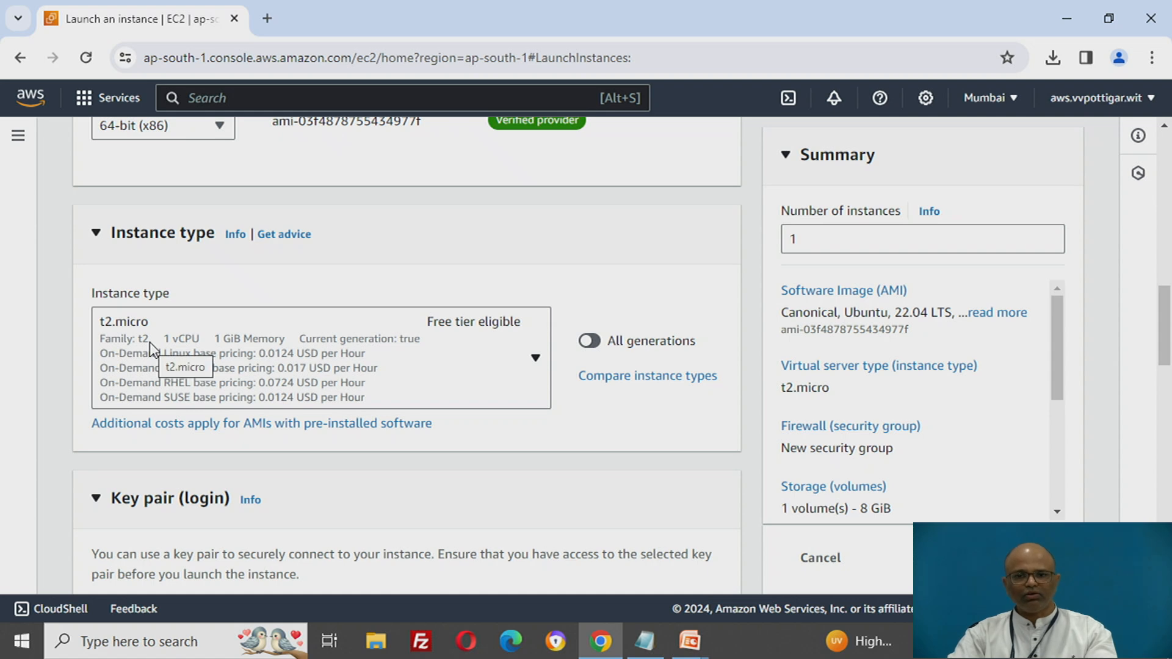
scroll(262, 413, "down", 5)
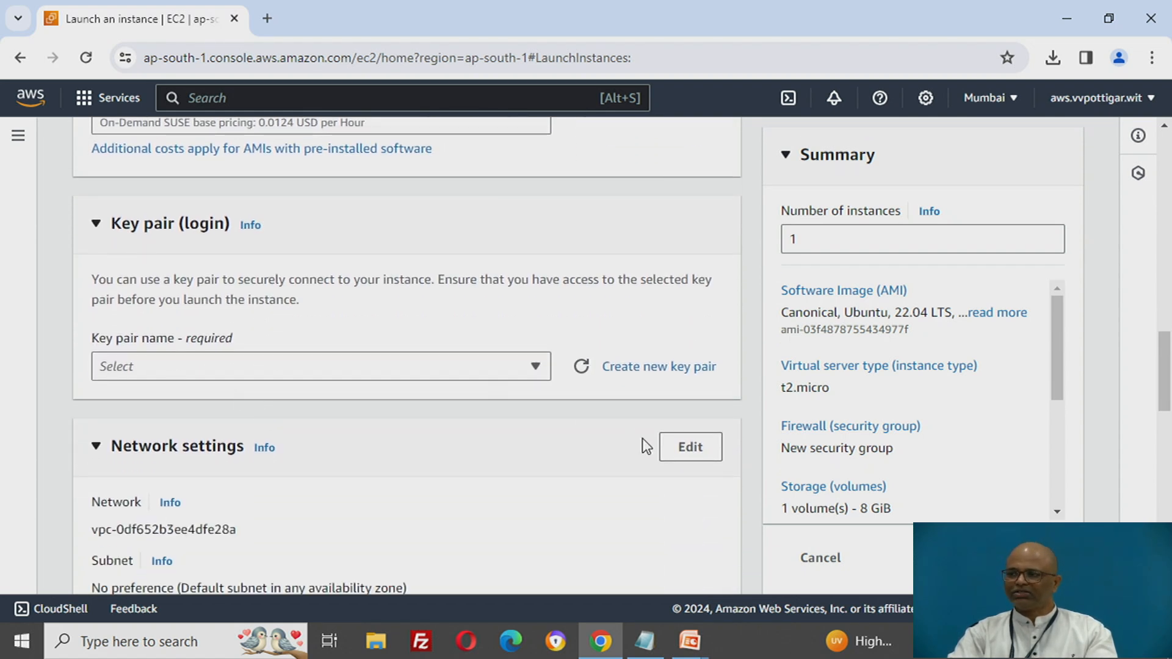
left_click(620, 365)
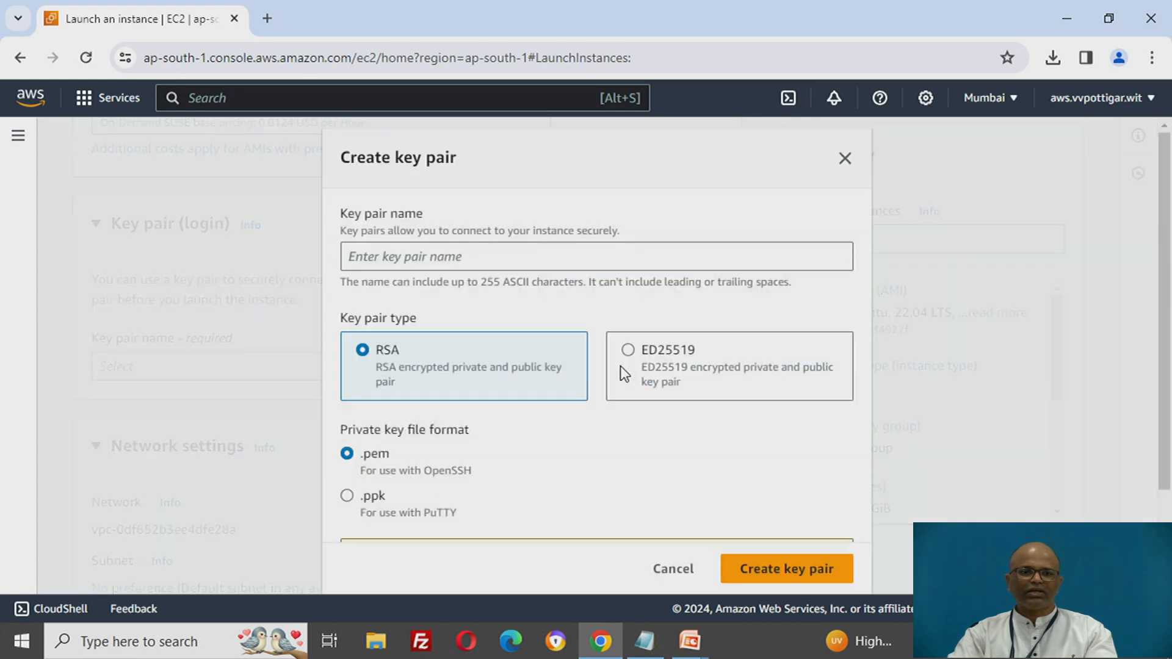
left_click(395, 256)
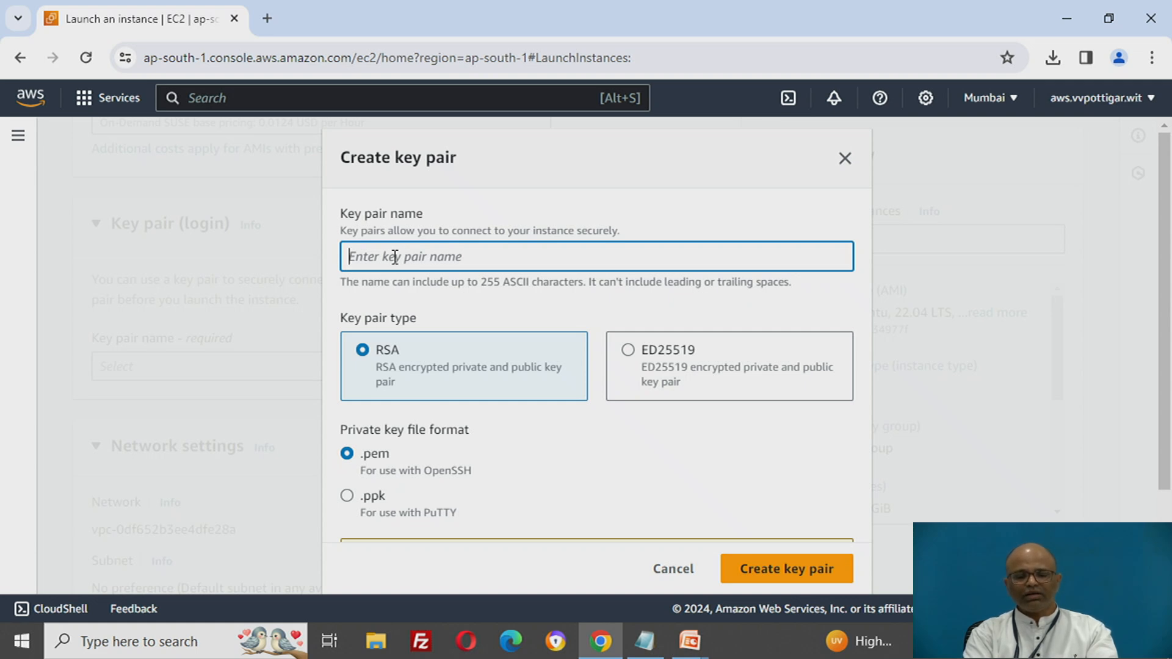
type("key")
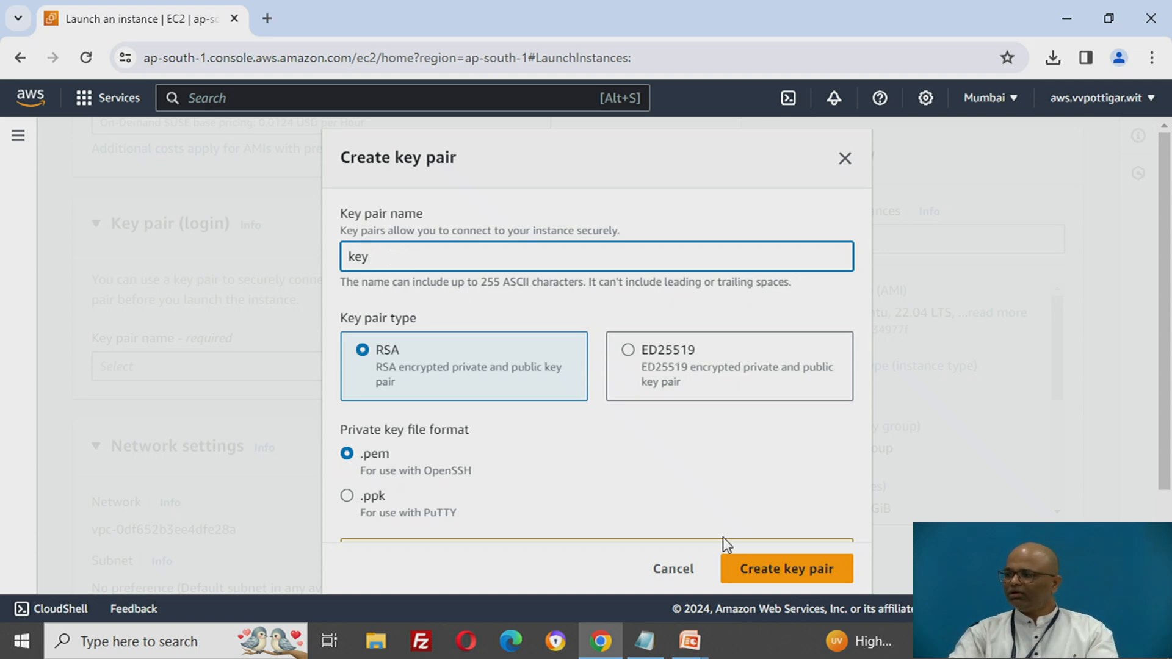
left_click(760, 574)
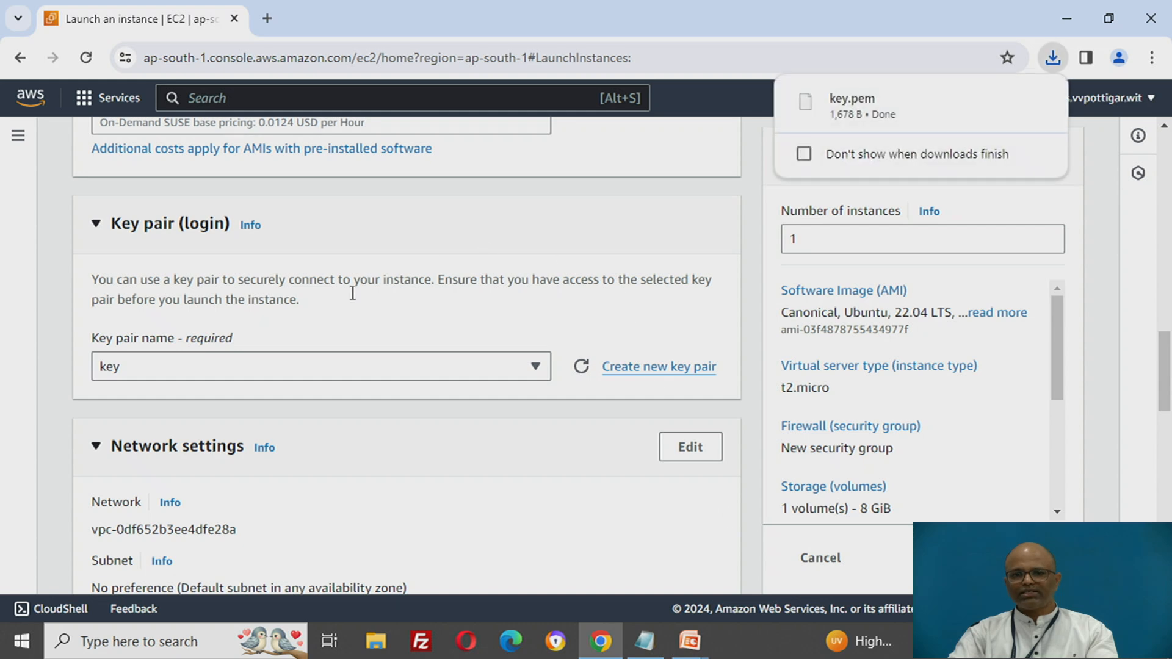
Allow HTTP traffic from the internet in the new security group's firewall rules
scroll(214, 452, "down", 3)
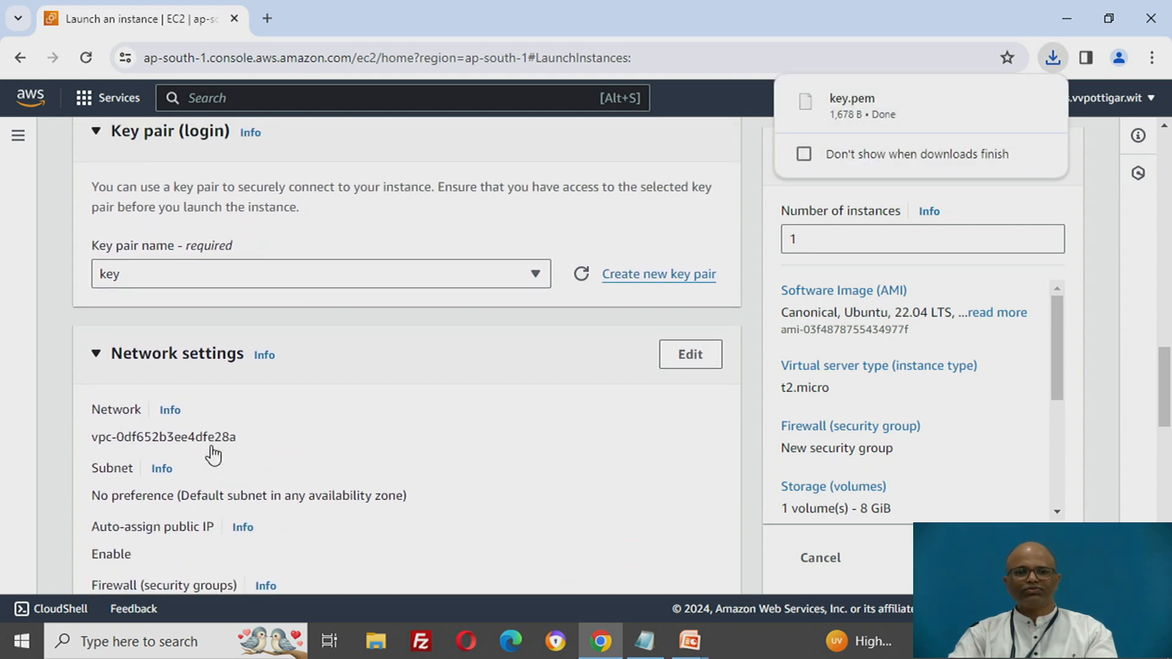
scroll(254, 439, "down", 1)
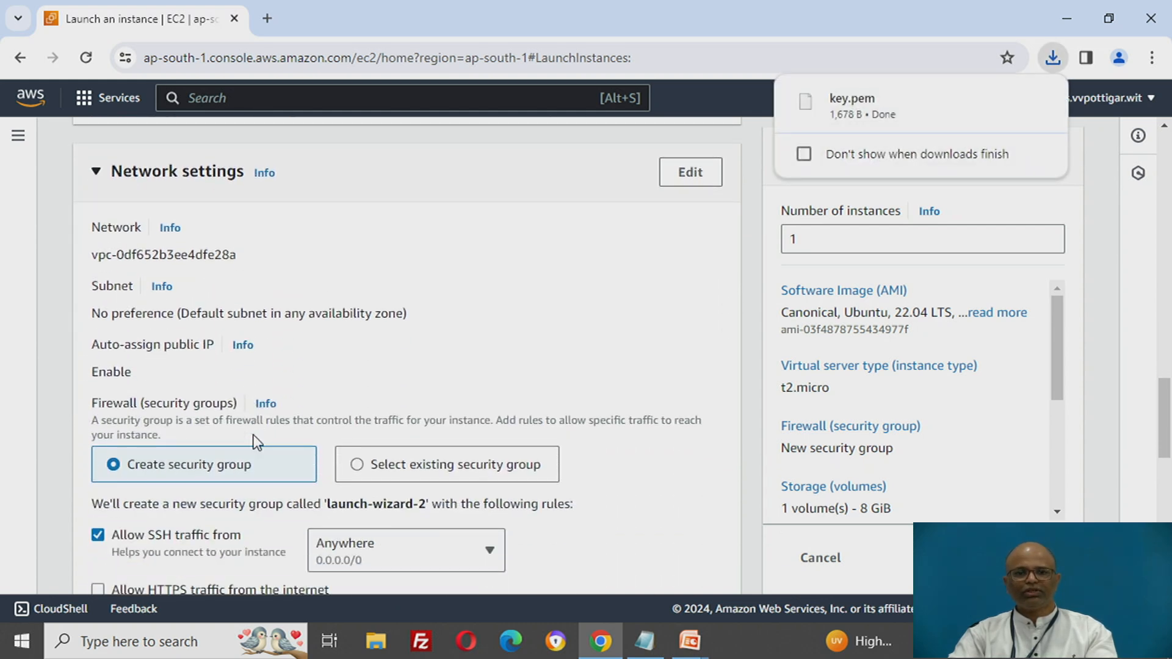
scroll(255, 440, "down", 1)
scroll(255, 440, "down", 1)
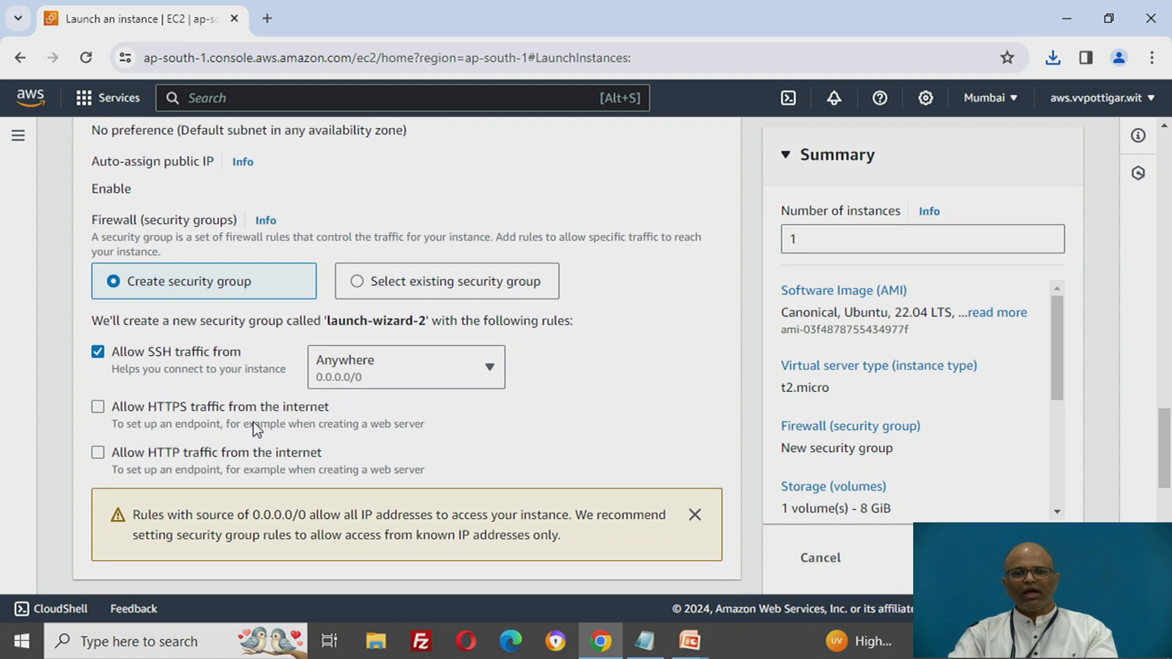
left_click_drag(299, 320, 432, 327)
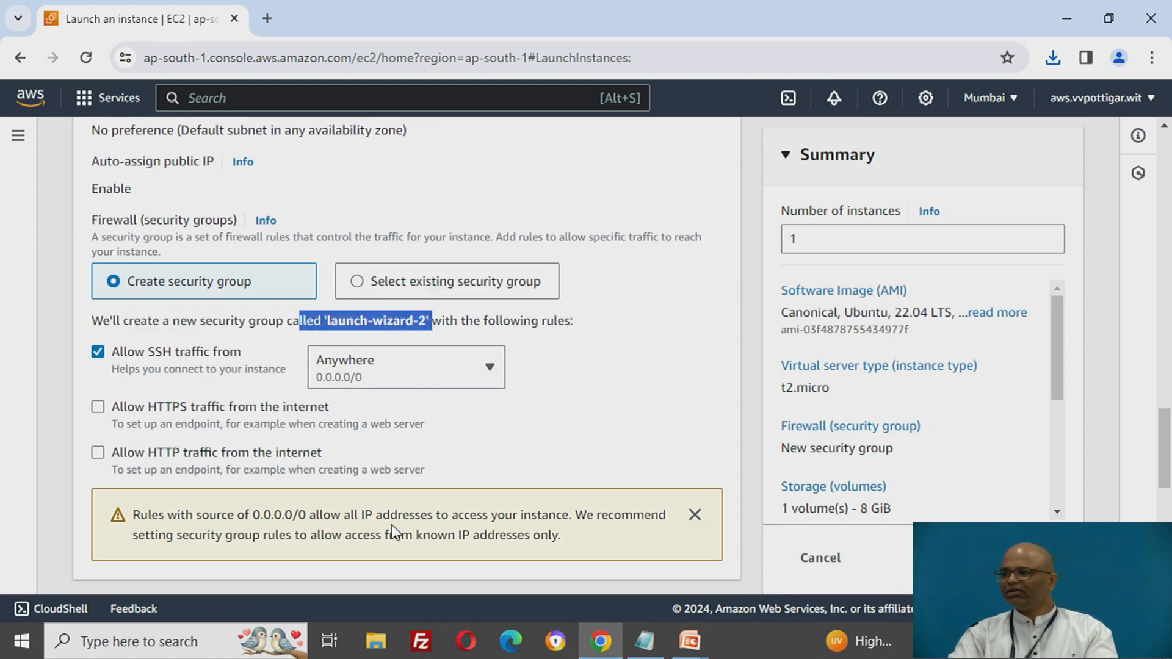
left_click(99, 459)
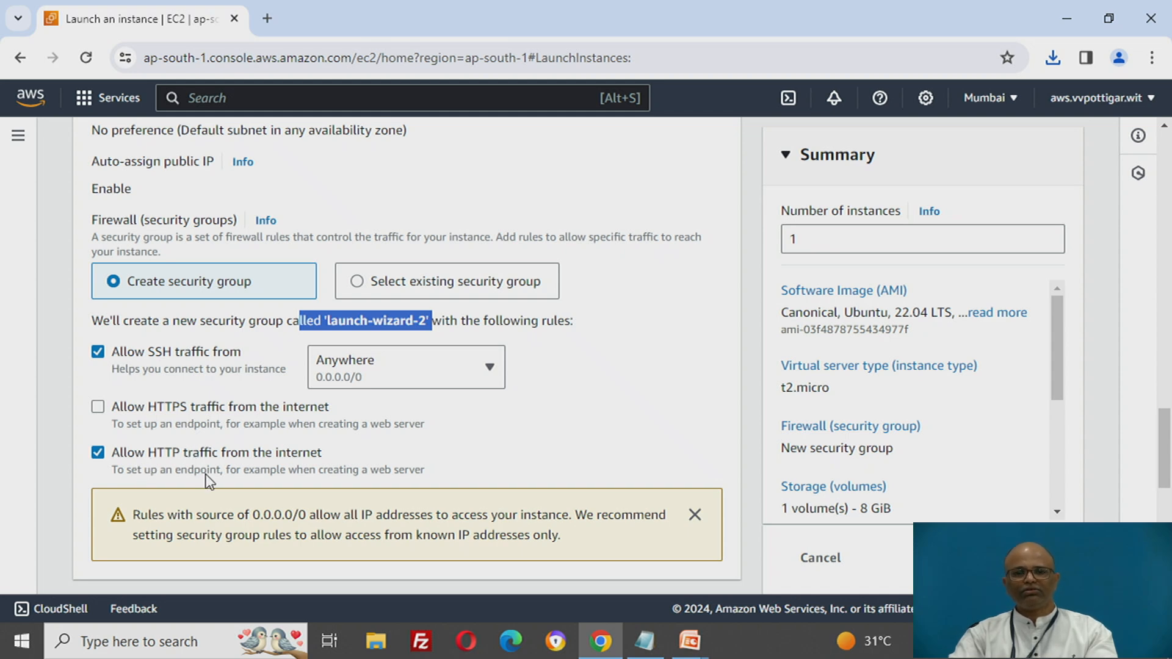
Expand the advanced details of the instance and place the cursor in the empty User data field
scroll(378, 465, "down", 3)
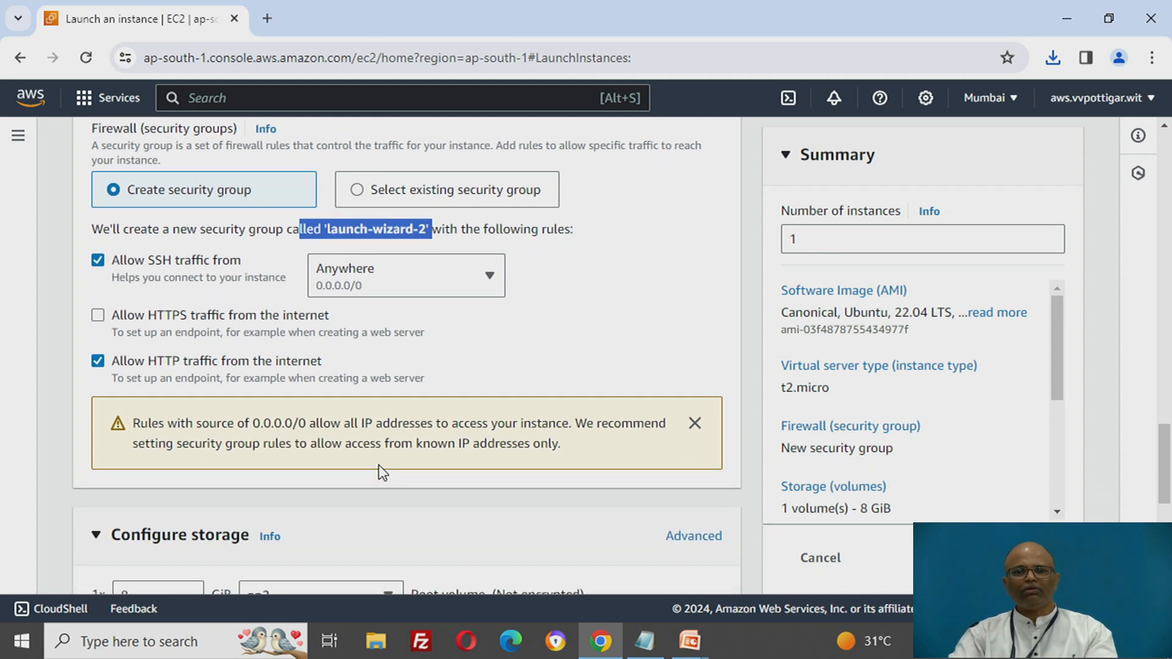
scroll(378, 470, "down", 2)
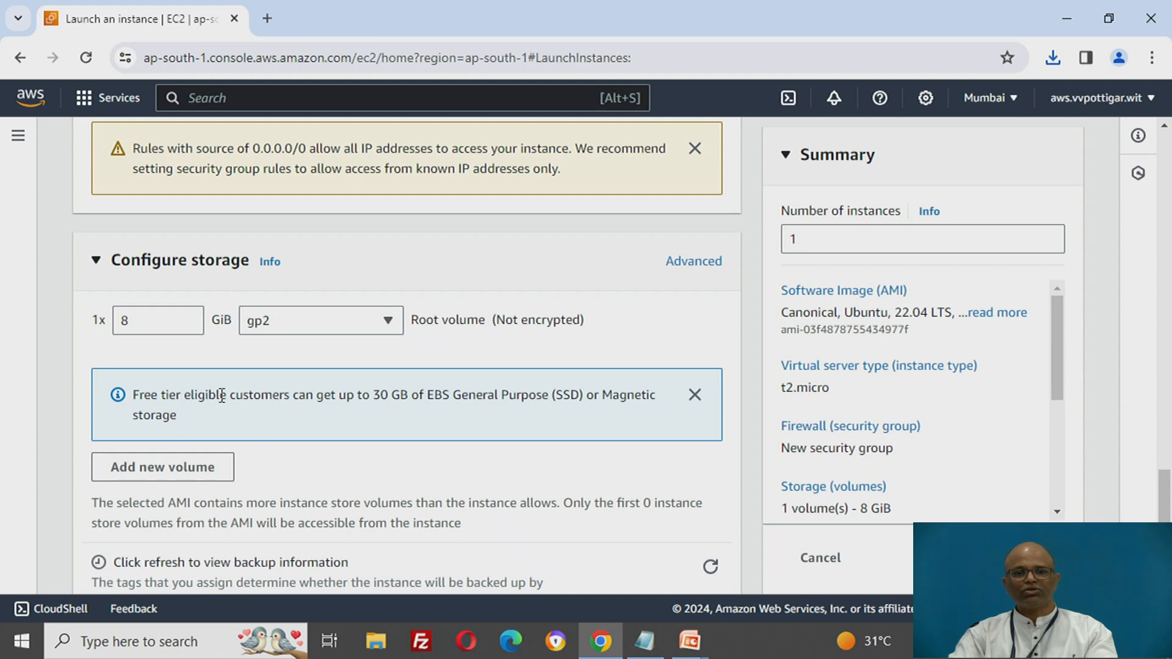
left_click_drag(148, 320, 107, 321)
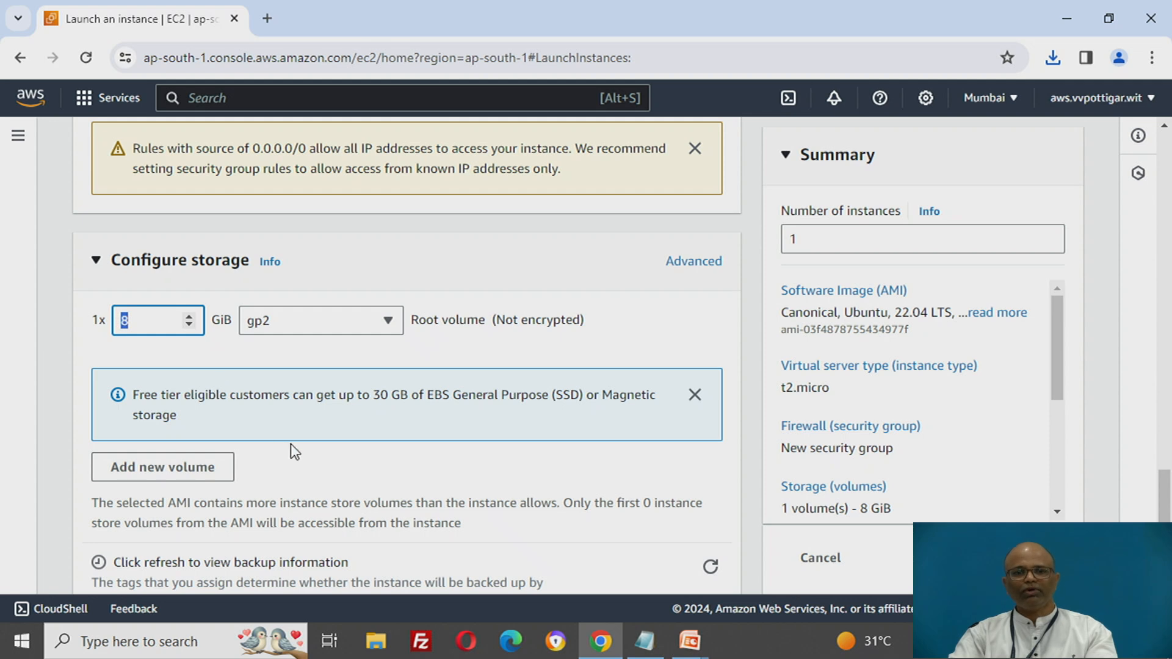
scroll(291, 444, "down", 3)
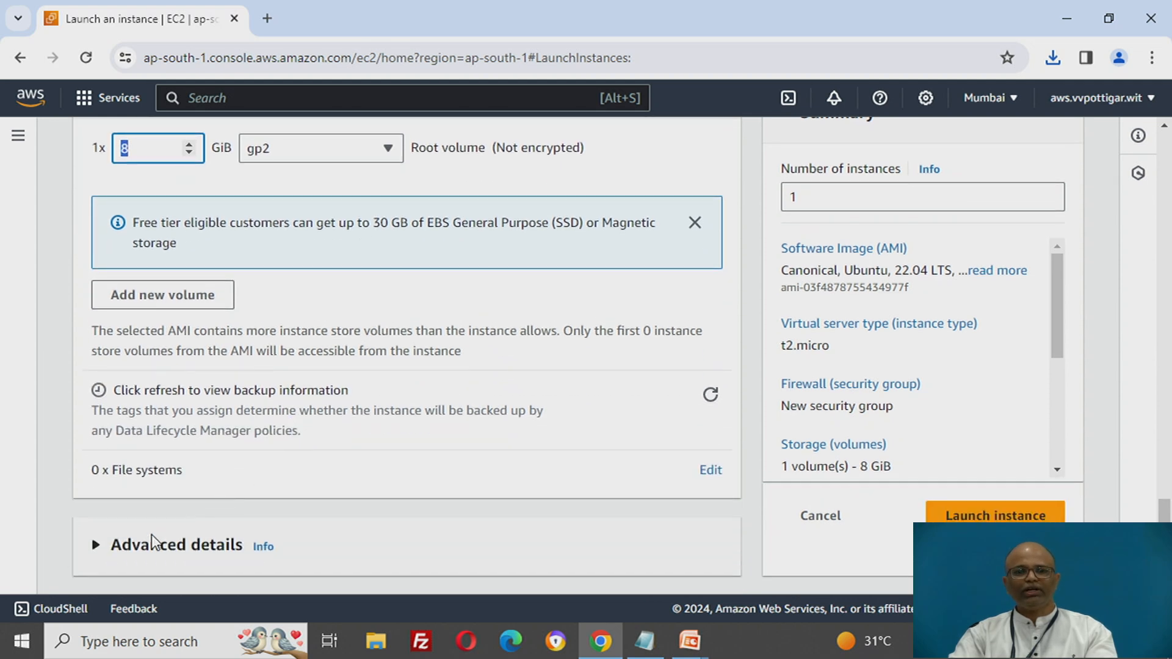
left_click(96, 544)
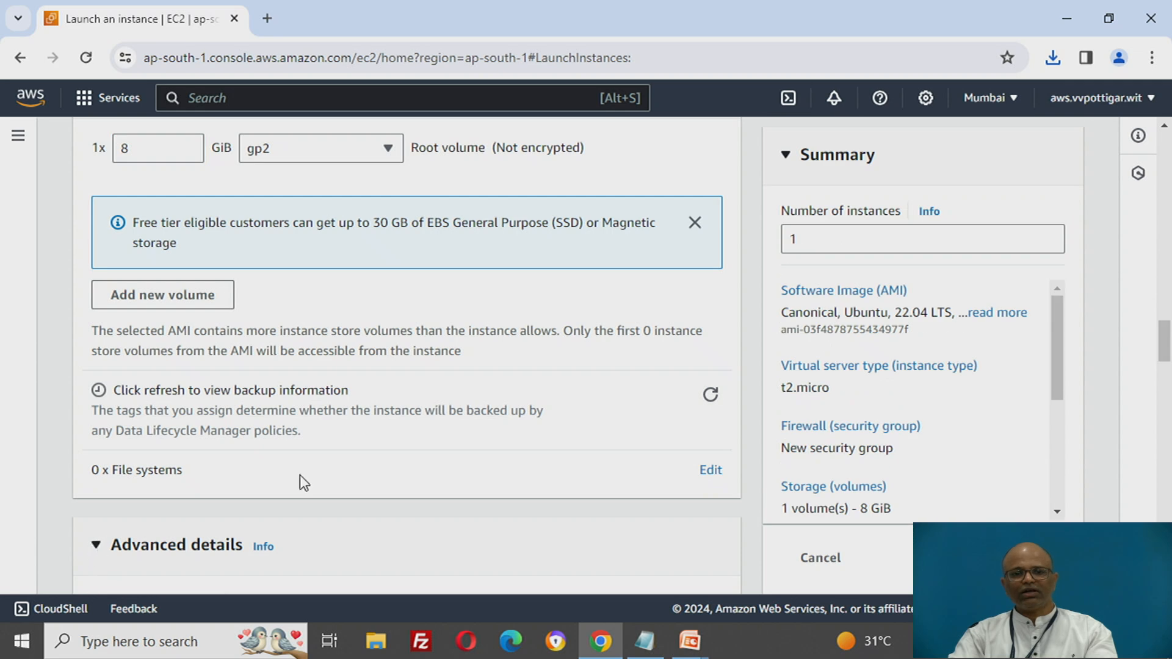
scroll(290, 482, "down", 15)
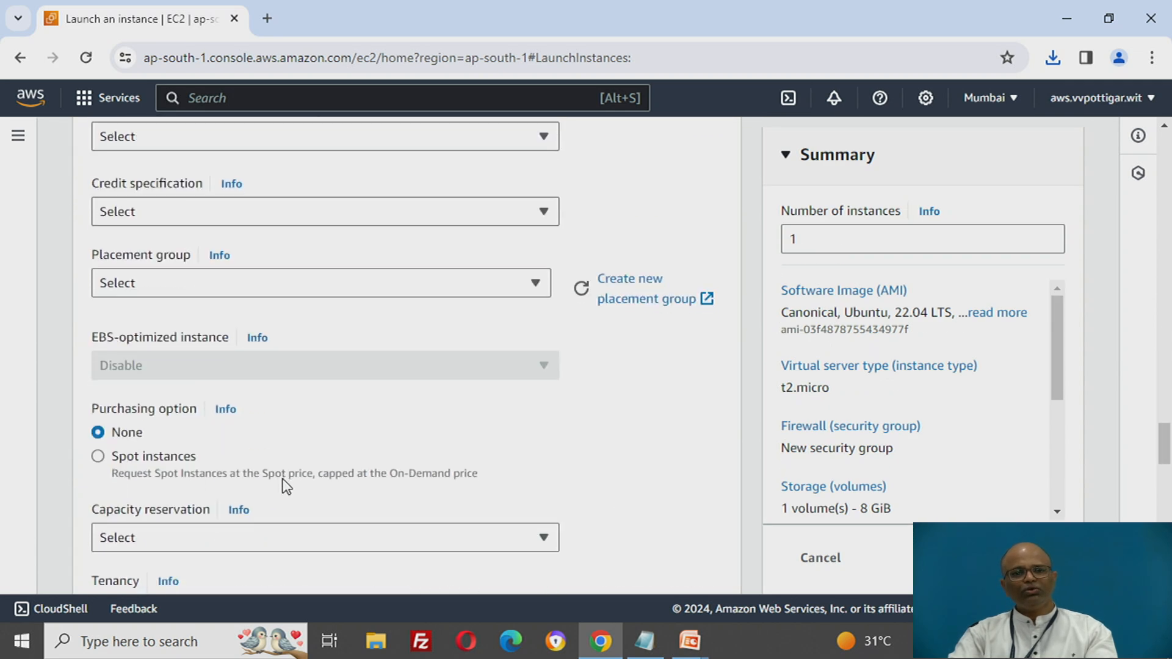
scroll(283, 478, "down", 10)
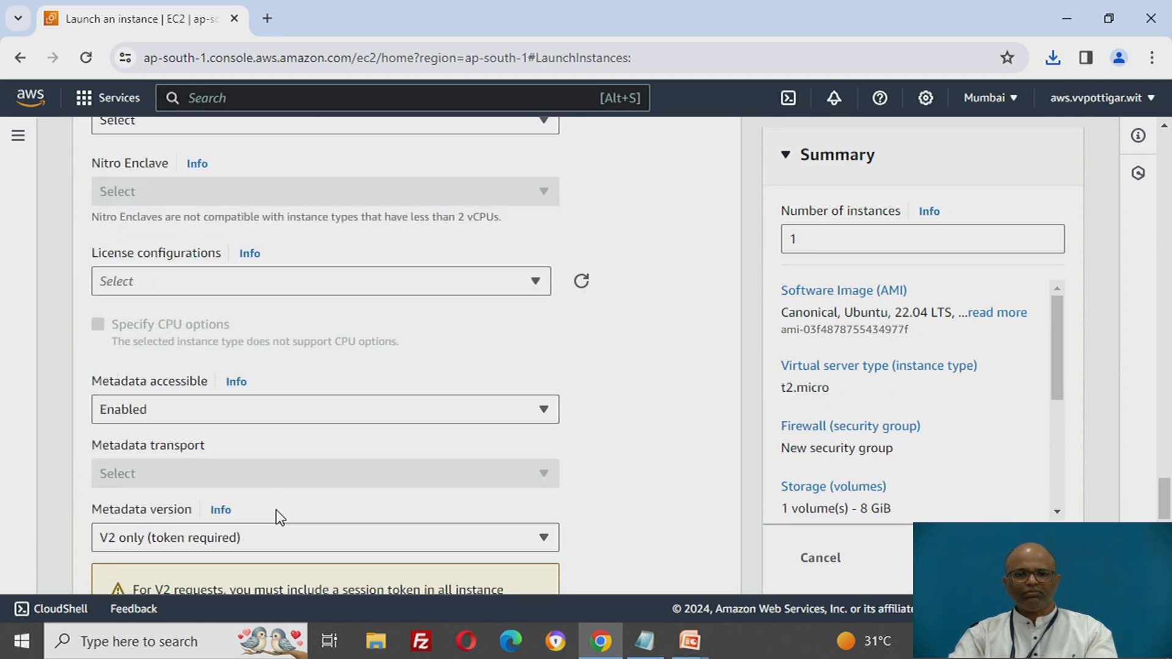
scroll(276, 510, "down", 10)
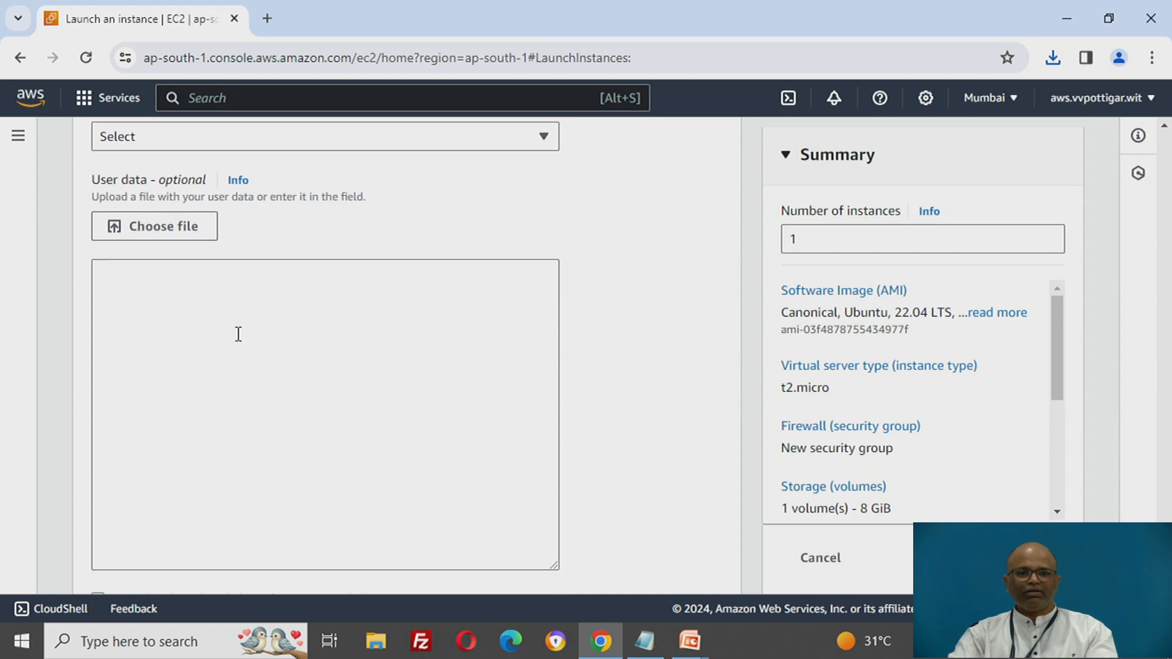
left_click(234, 315)
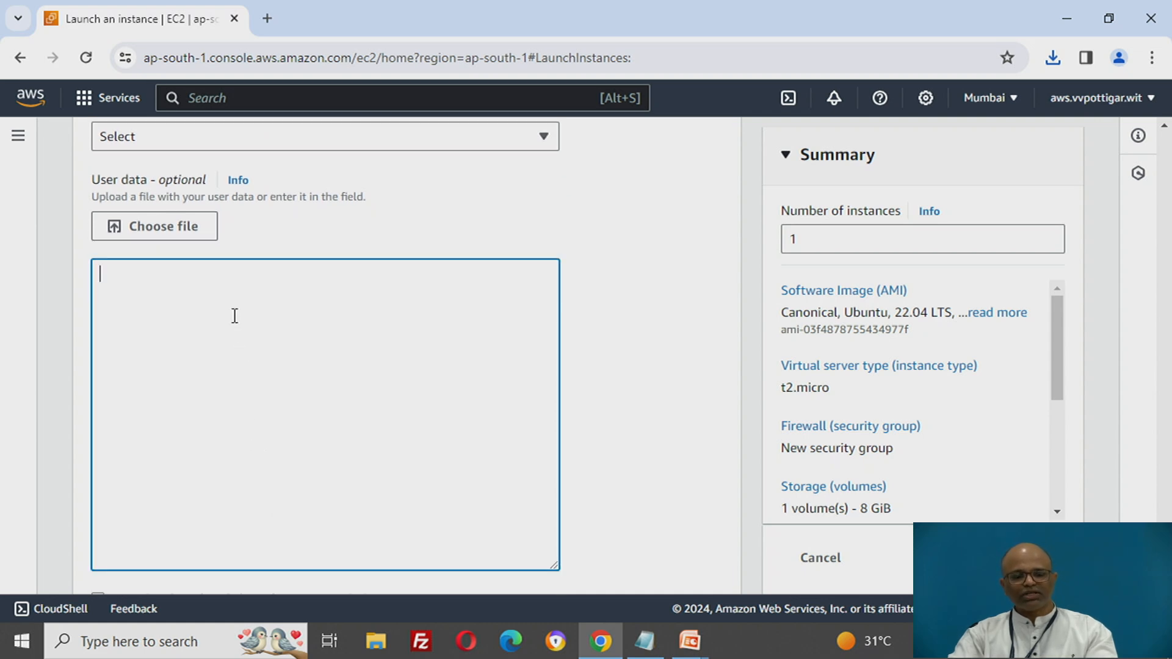
Copy the whole Apache installation script from the User Data file in Notepad and paste it into the instance's User data field in Chrome
key("alt+Tab")
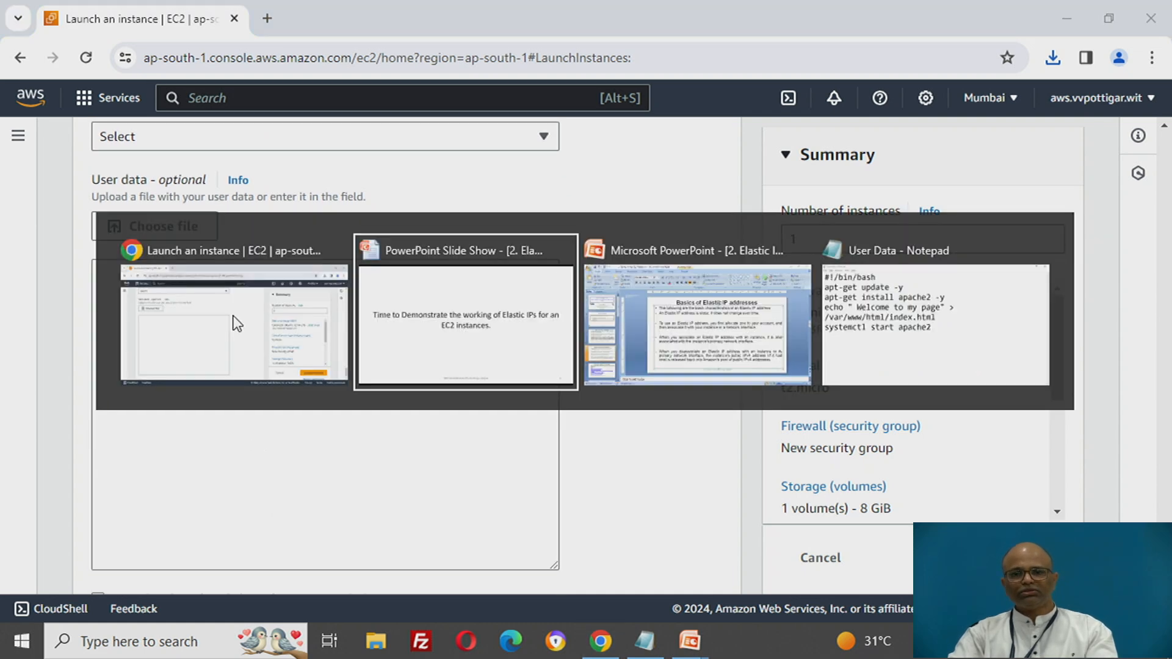
key("alt+Tab")
key("alt+Tab")
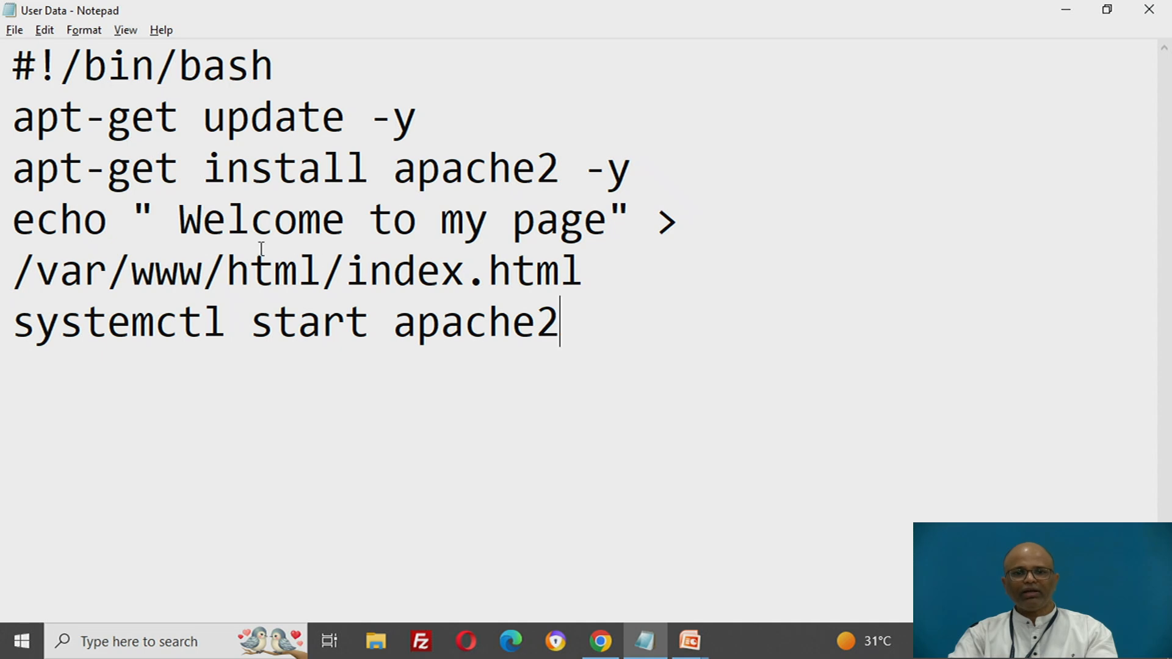
left_click_drag(14, 61, 590, 319)
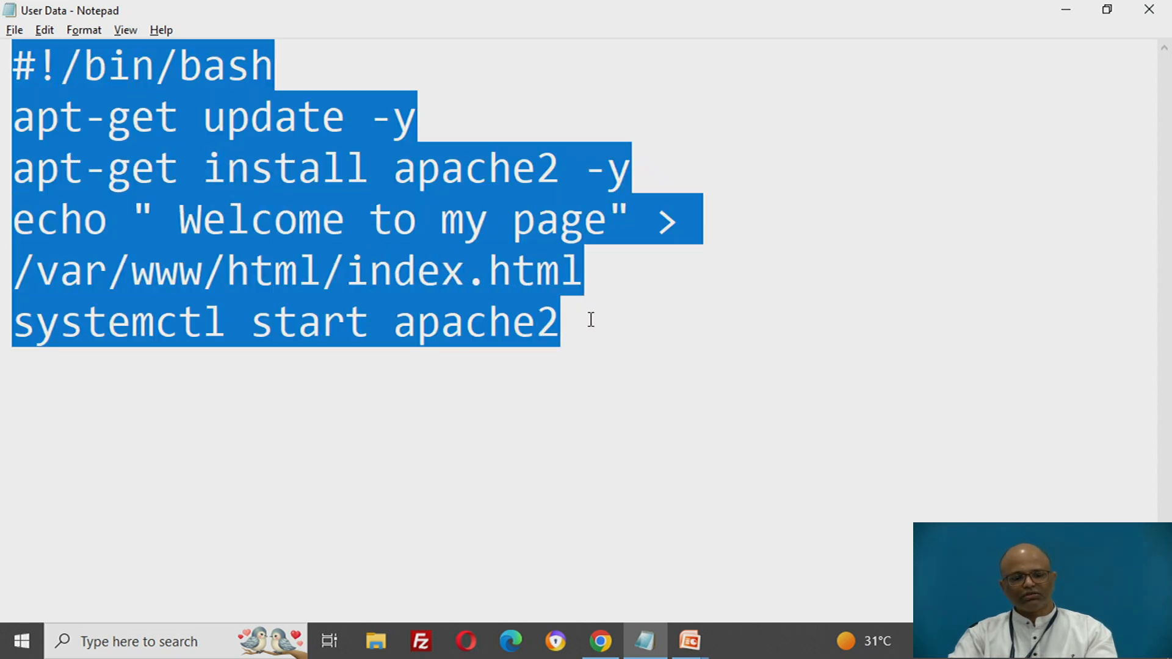
key("alt+Tab")
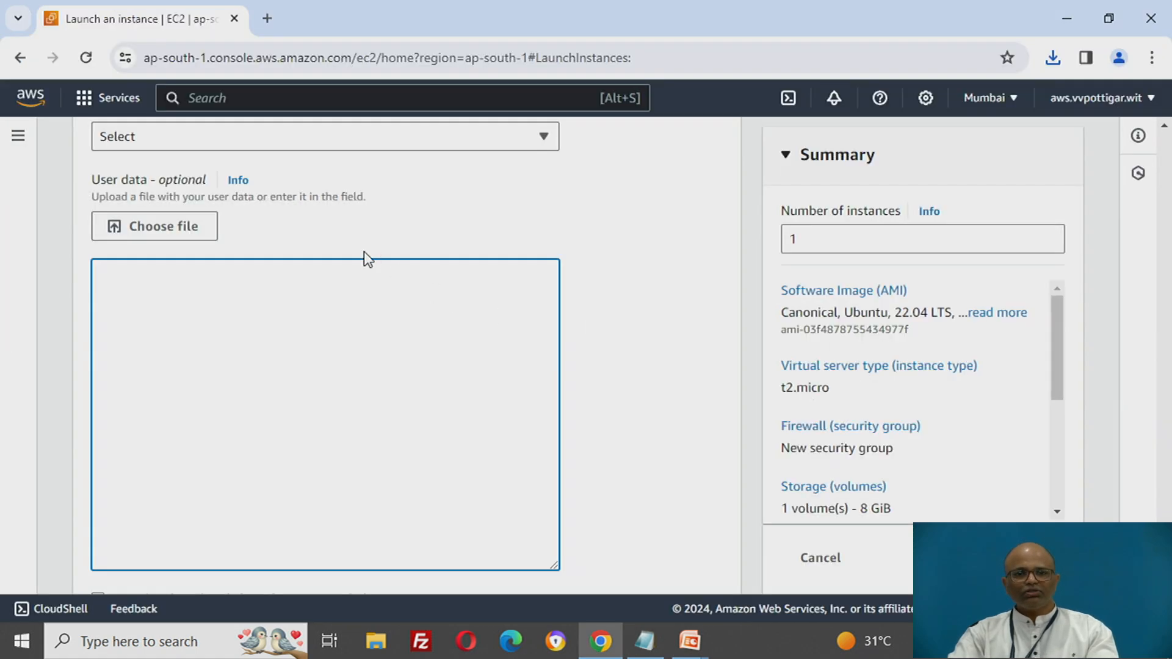
left_click(317, 298)
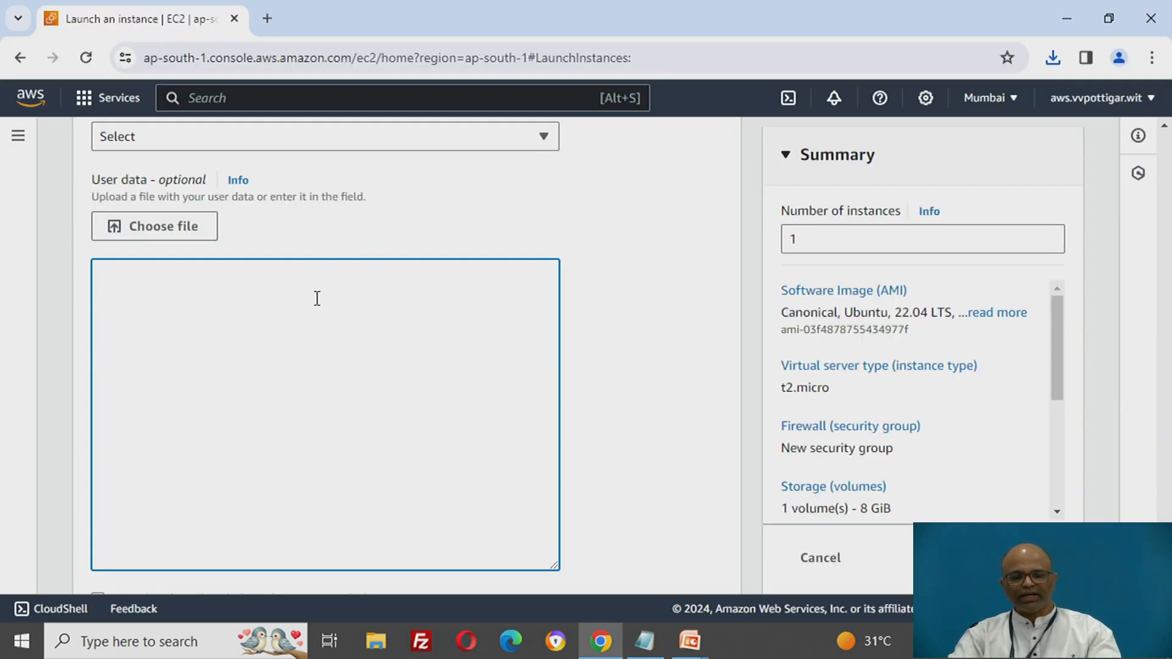
type("#!/bin/bash apt-get update -y apt-get install apache2 -y echo \" Welcome to my page\" > /var/www/html/index.html systemctl start apache2")
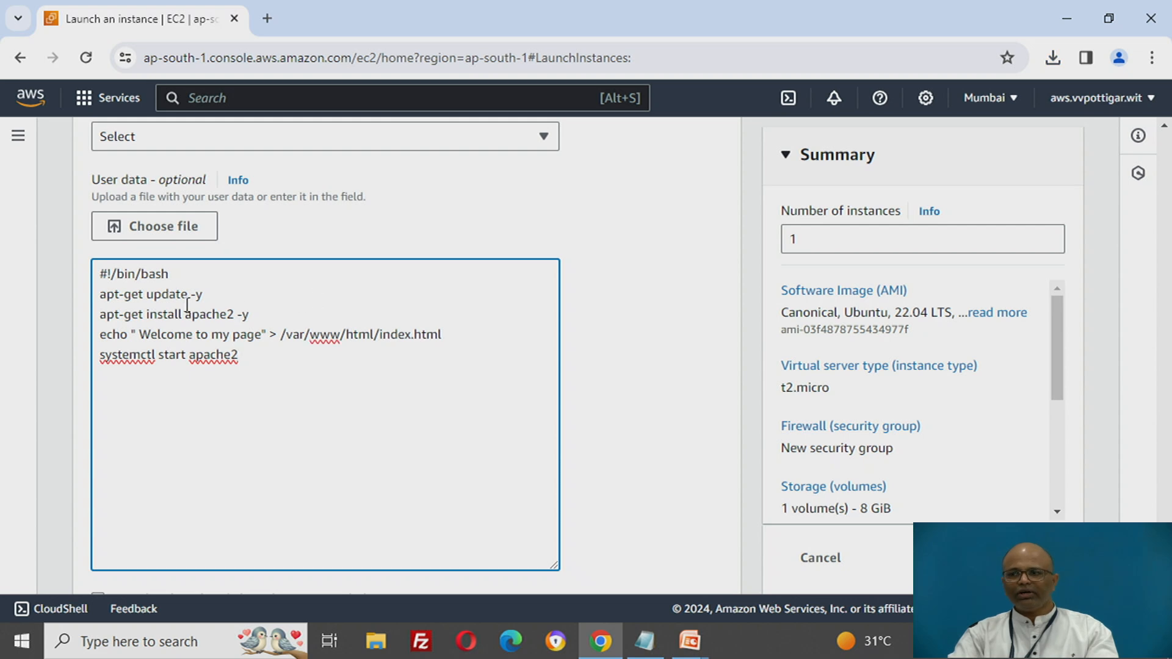
Examine the pasted user data script line by line, from the #!/bin/bash line to the systemctl start apache2 command
left_click_drag(103, 275, 169, 275)
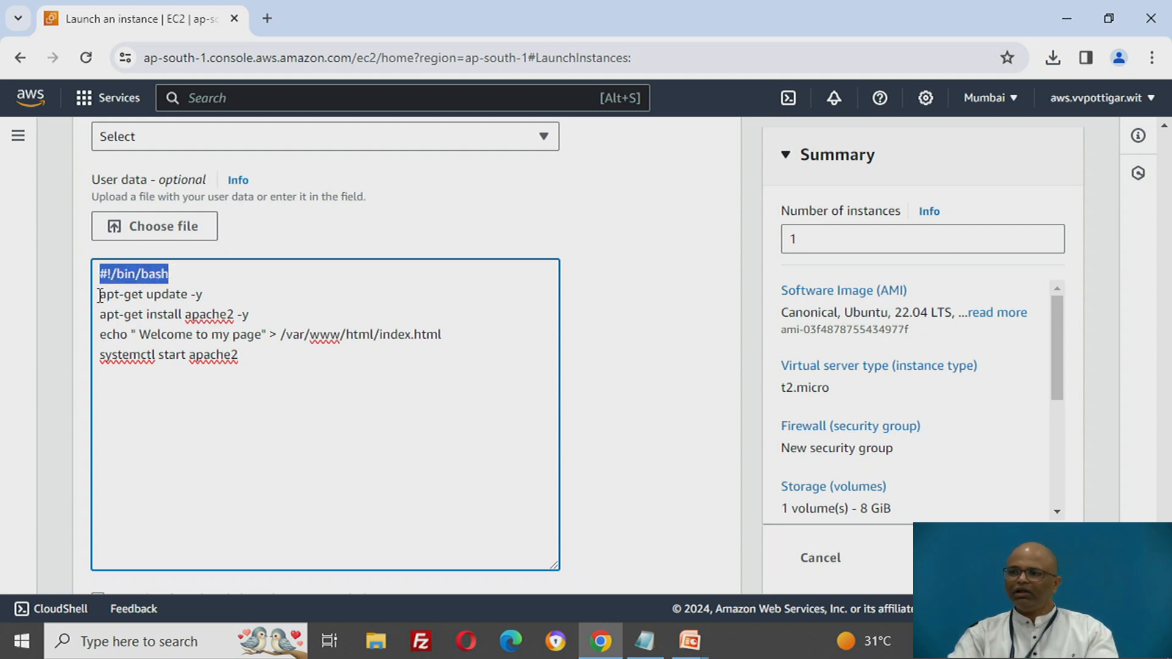
left_click_drag(99, 294, 206, 297)
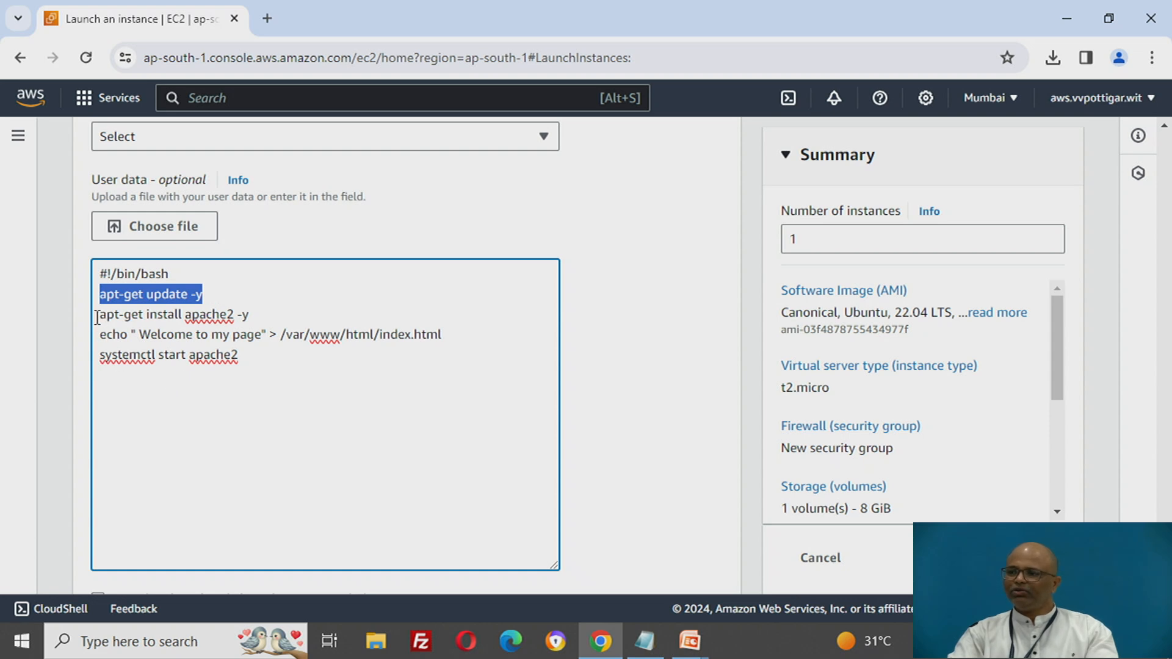
left_click_drag(98, 318, 252, 314)
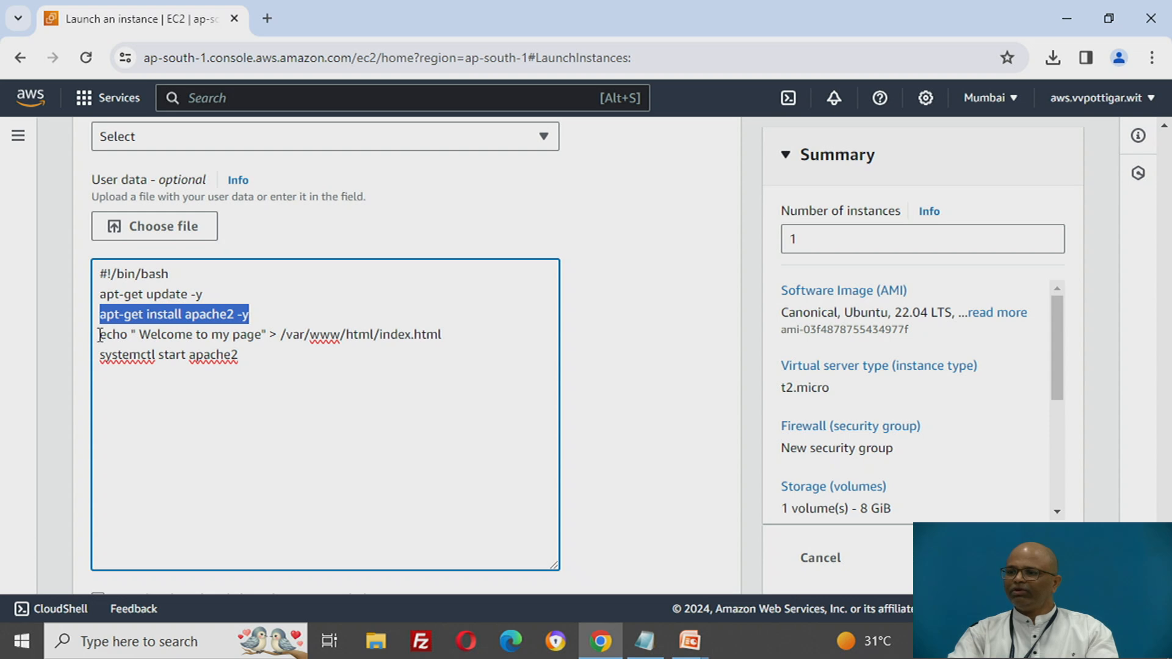
left_click_drag(98, 334, 448, 335)
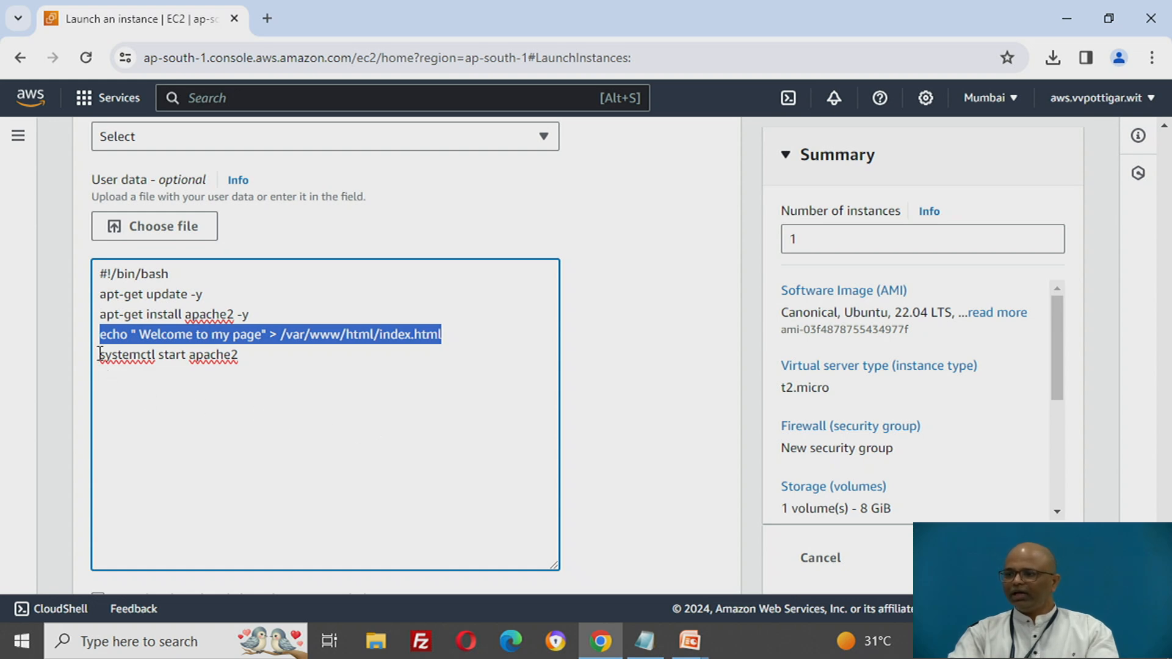
left_click_drag(98, 354, 239, 355)
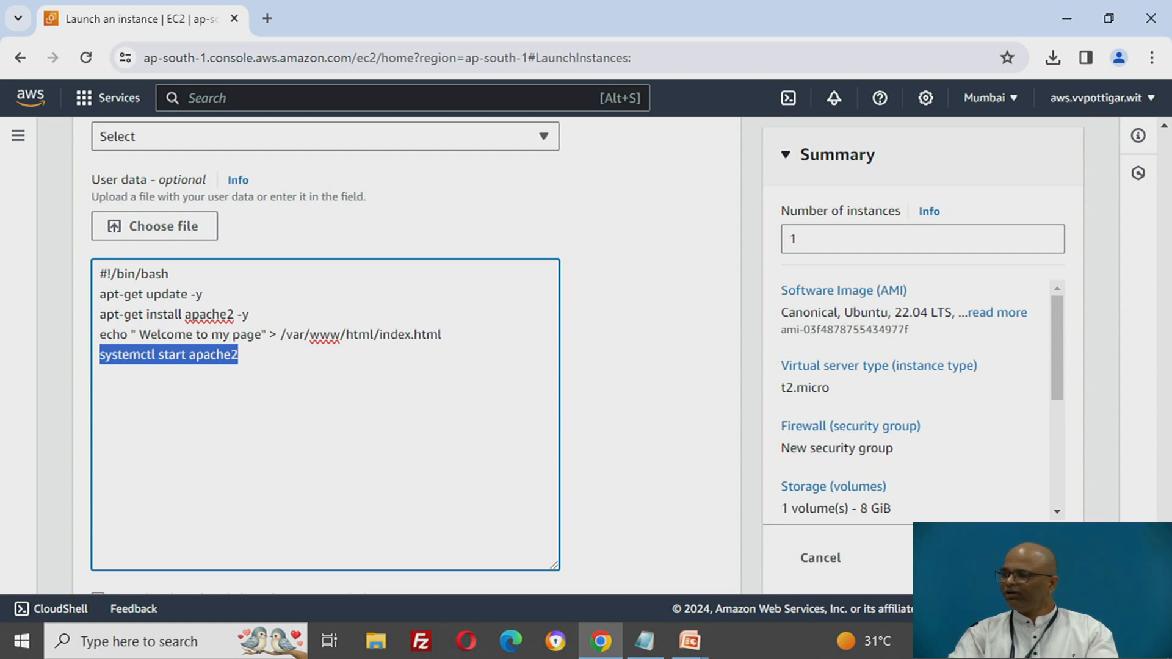
Launch the configured instance, open the Instances list in a new browser tab and refresh it
left_click(996, 558)
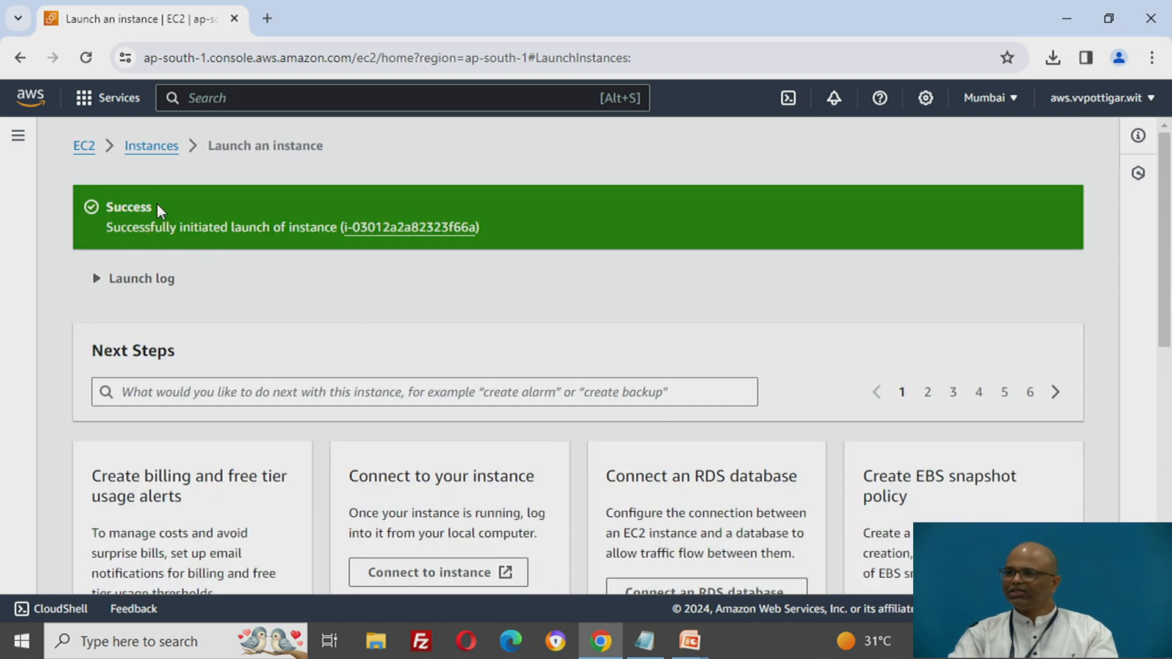
right_click(151, 147)
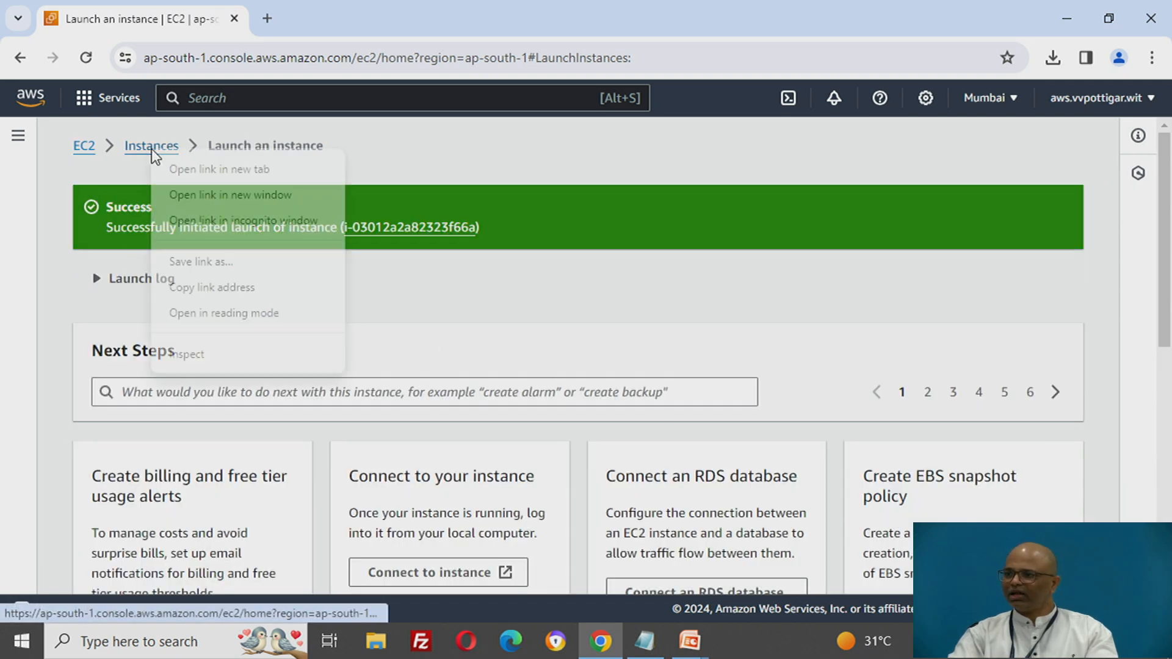
left_click(208, 172)
left_click(329, 20)
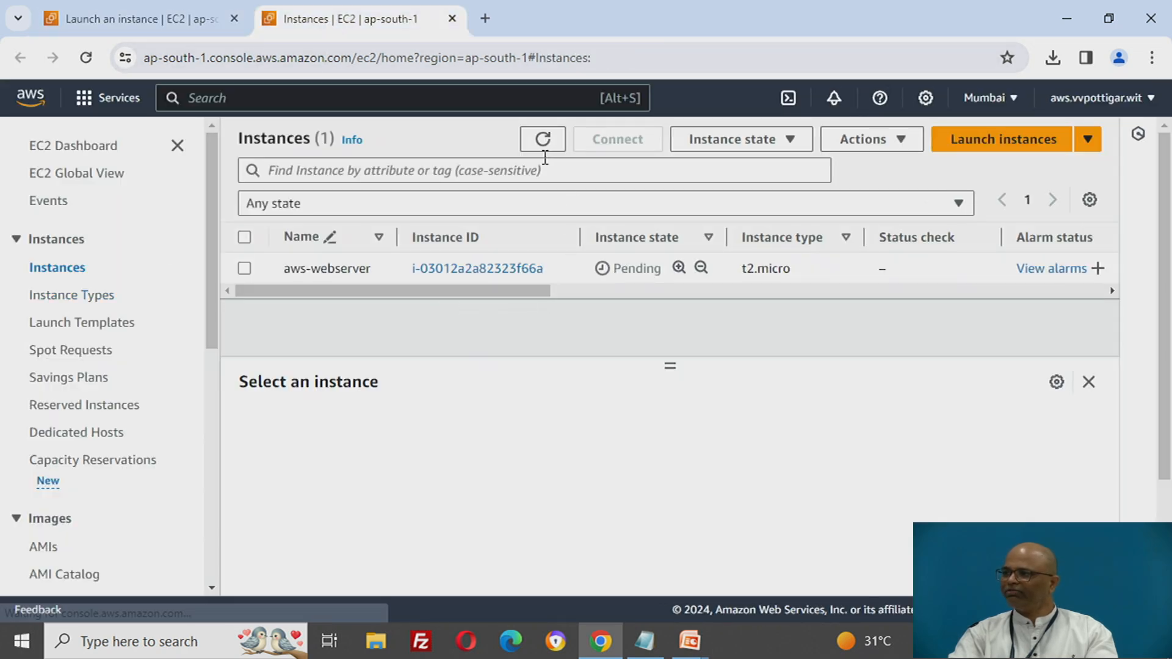
left_click(543, 140)
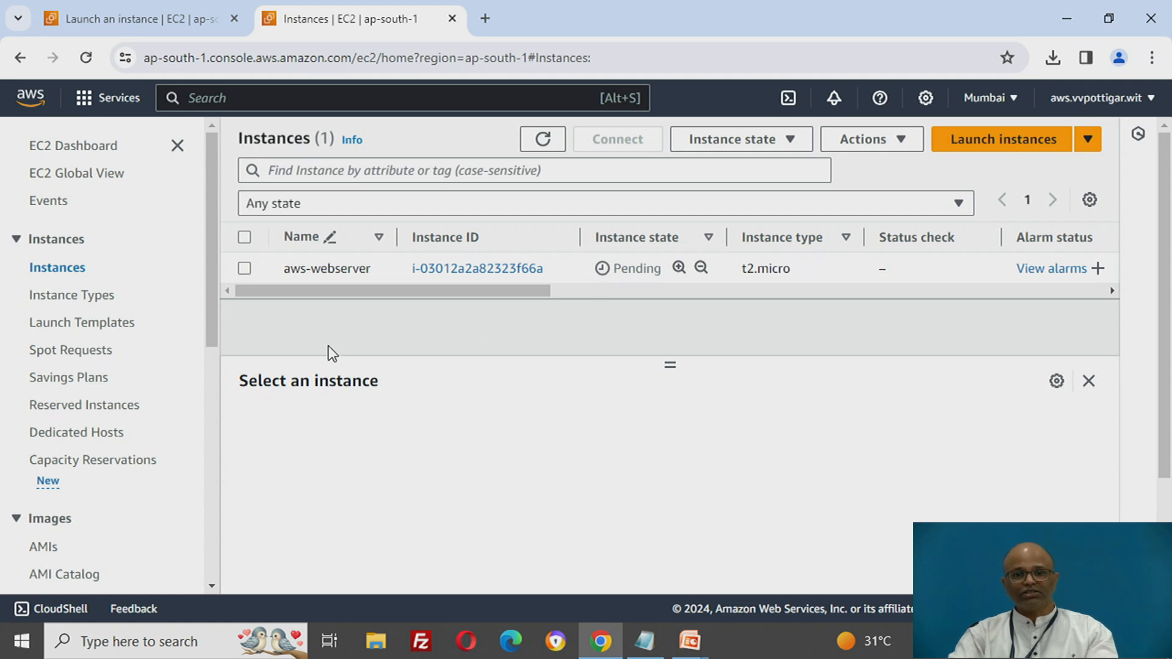
Select the aws-webserver instance and copy its public IPv4 address from the instance summary
left_click(245, 268)
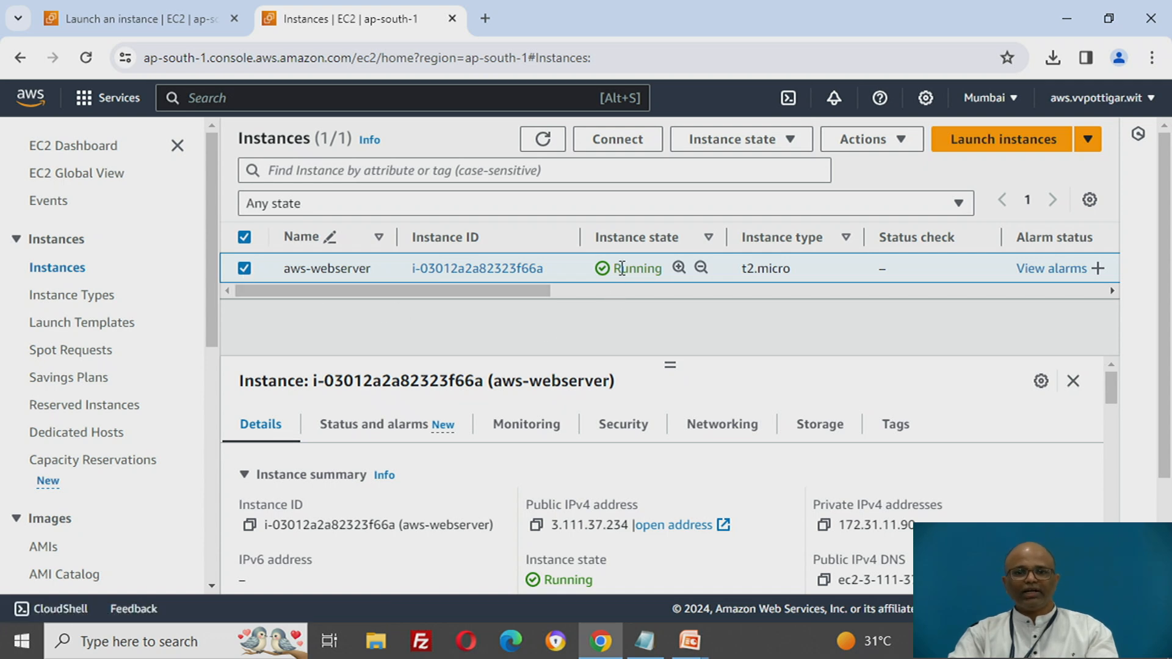
scroll(503, 512, "down", 2)
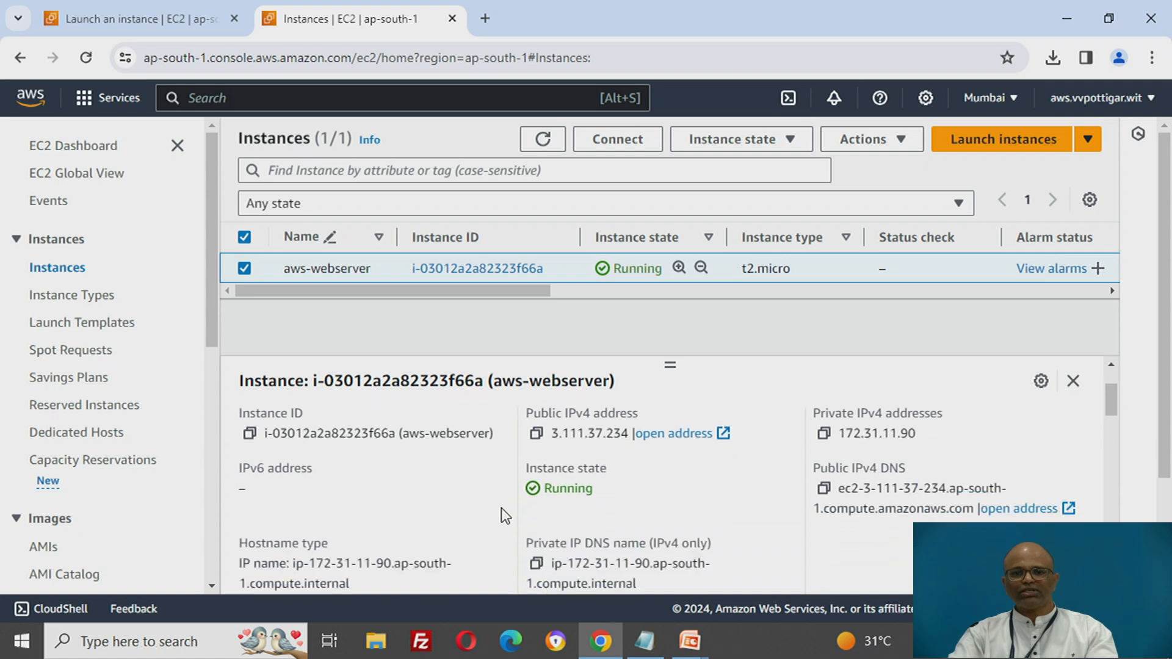
scroll(500, 508, "up", 3)
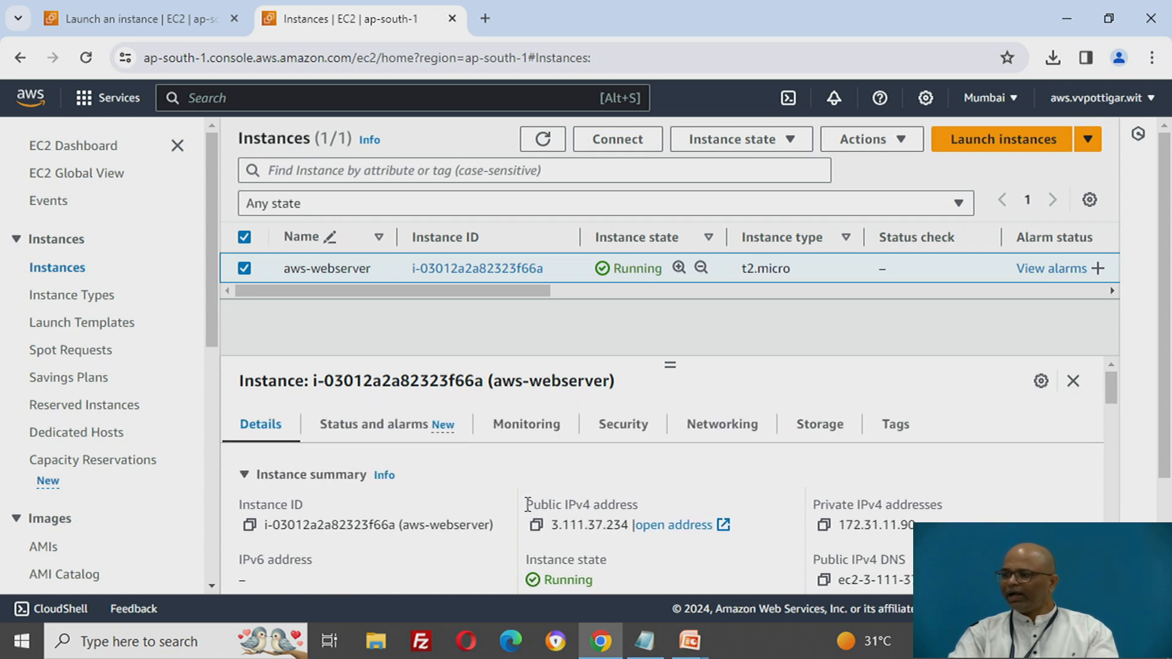
left_click_drag(527, 504, 642, 501)
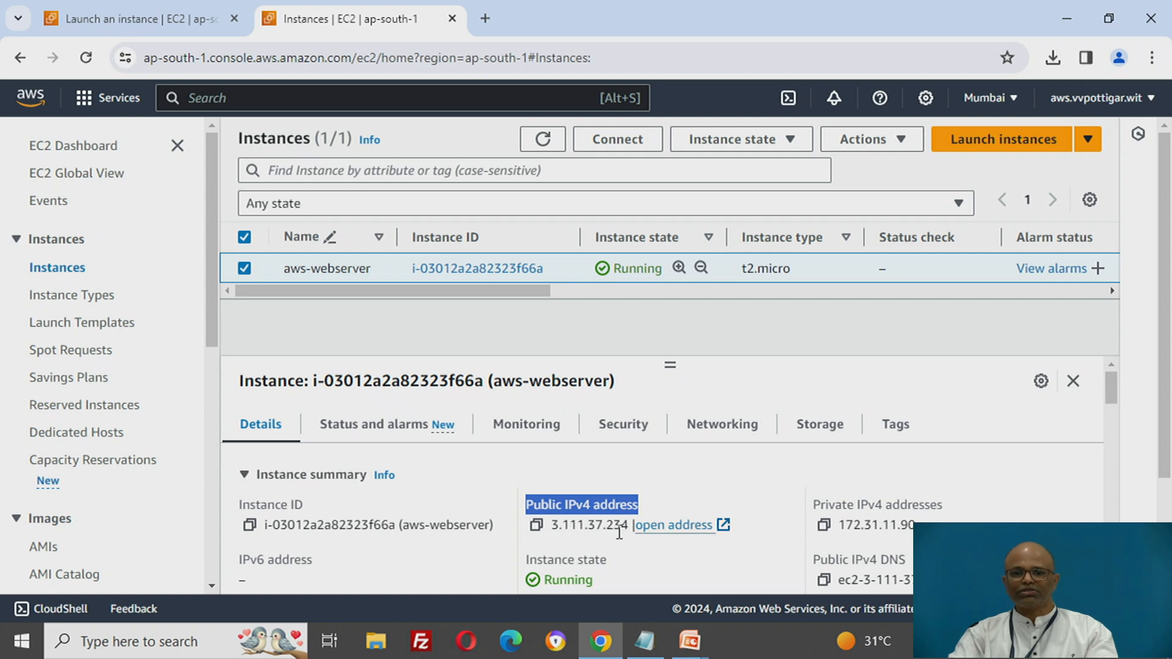
left_click(536, 527)
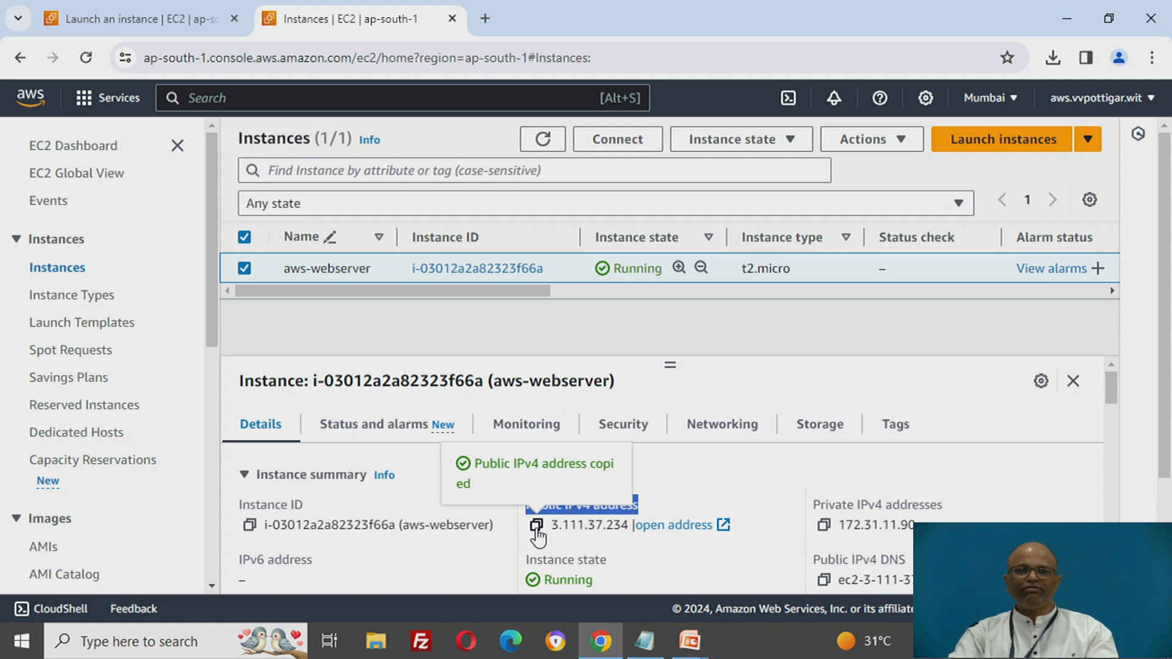
Load the copied address 3.111.37.234 in a new browser tab and reload the page to check the welcome text
left_click(486, 18)
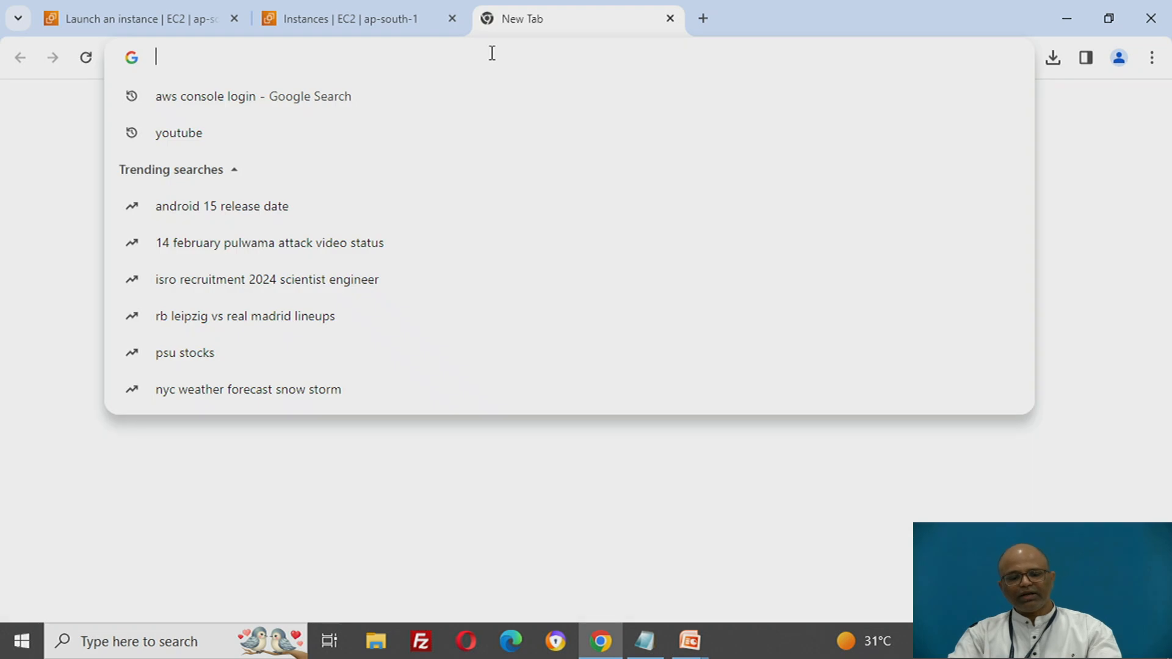
key("ctrl+v")
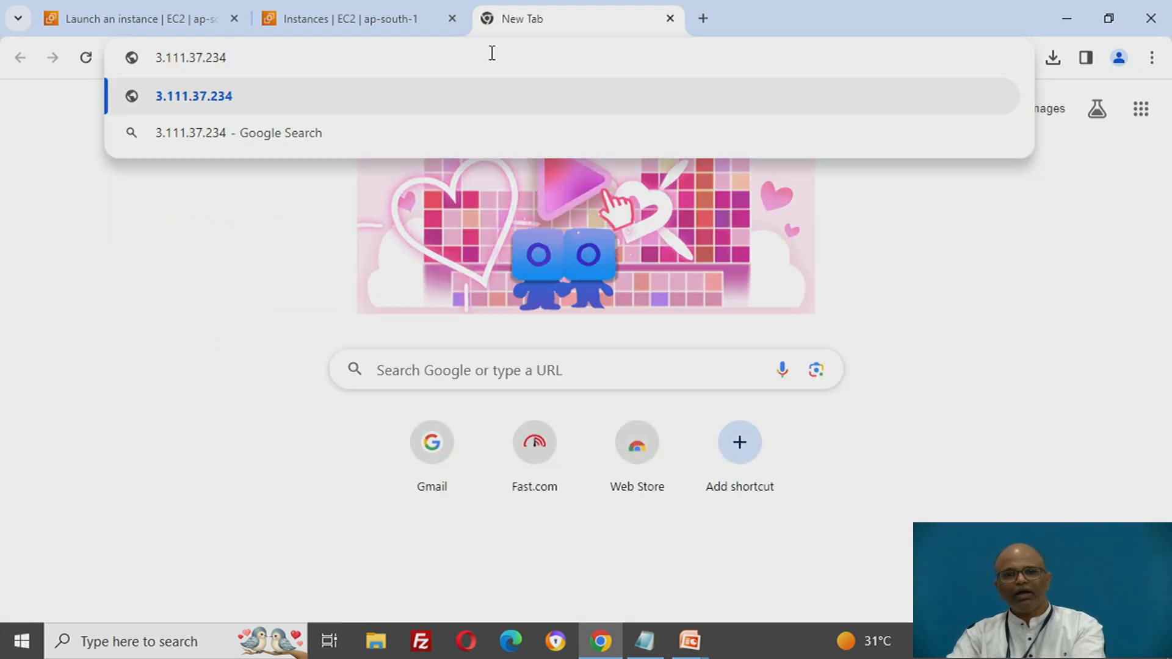
key("Return")
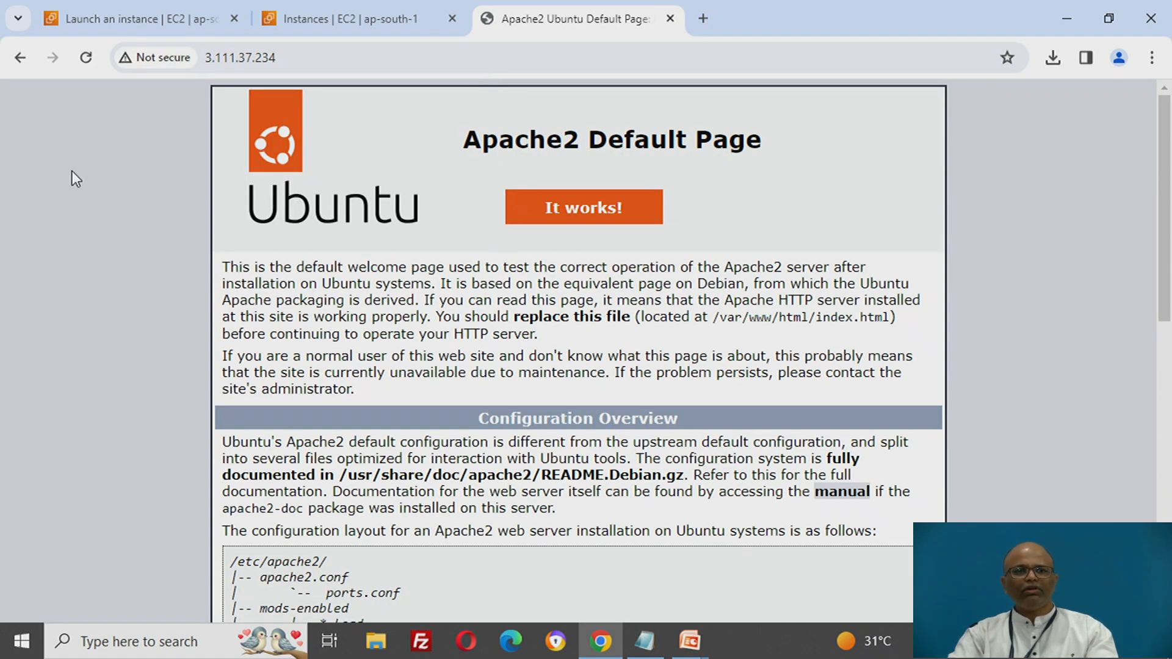
left_click(86, 58)
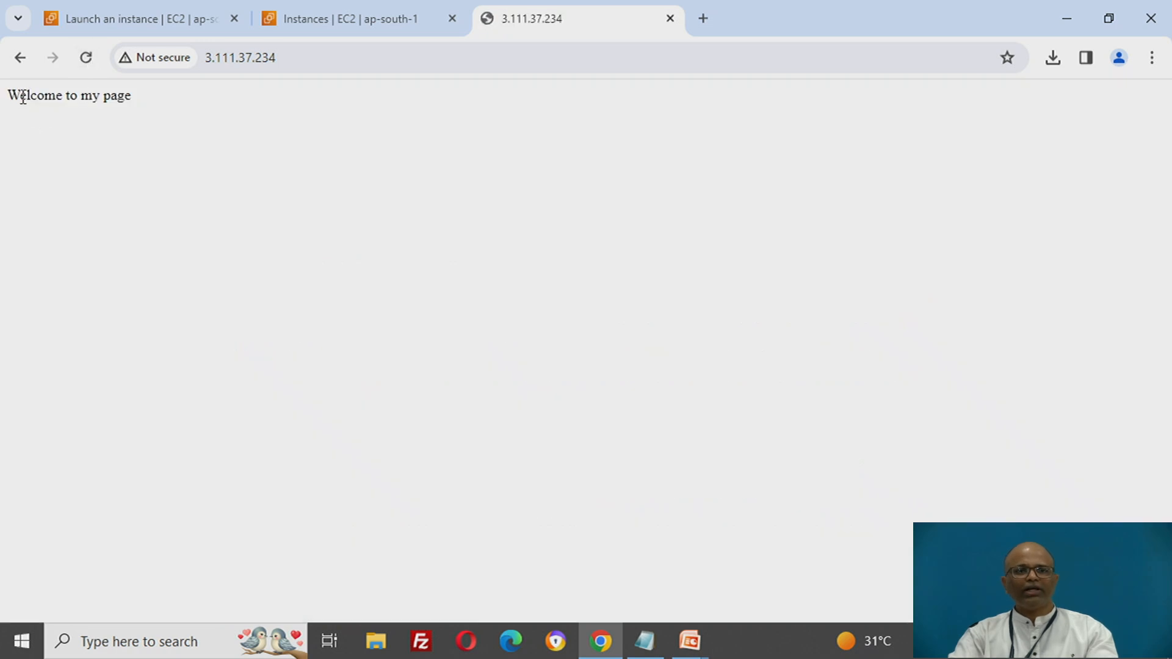
left_click_drag(20, 96, 147, 99)
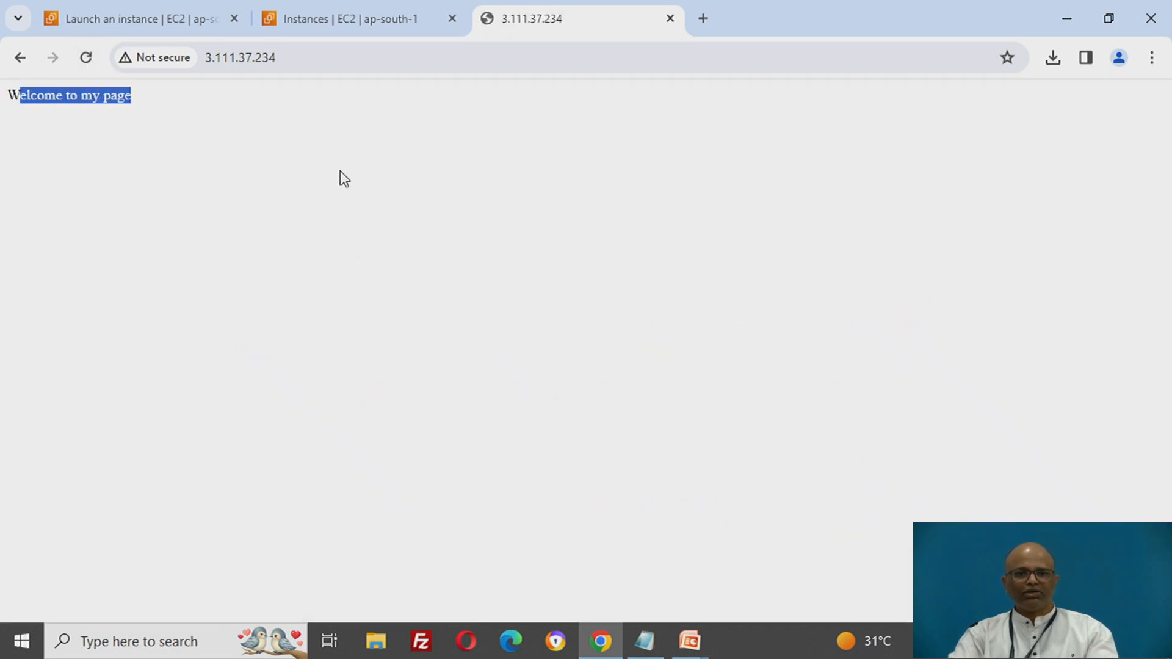
Return to the Instances list, stop the aws-webserver instance and refresh the list to follow its state
left_click(337, 23)
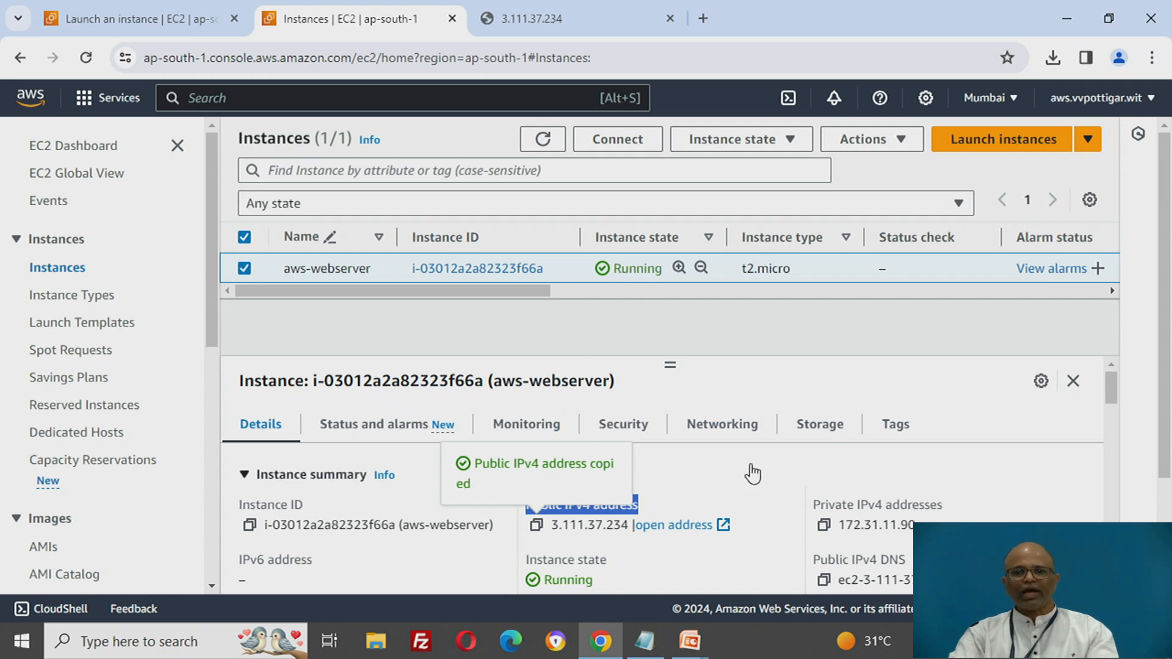
left_click(730, 145)
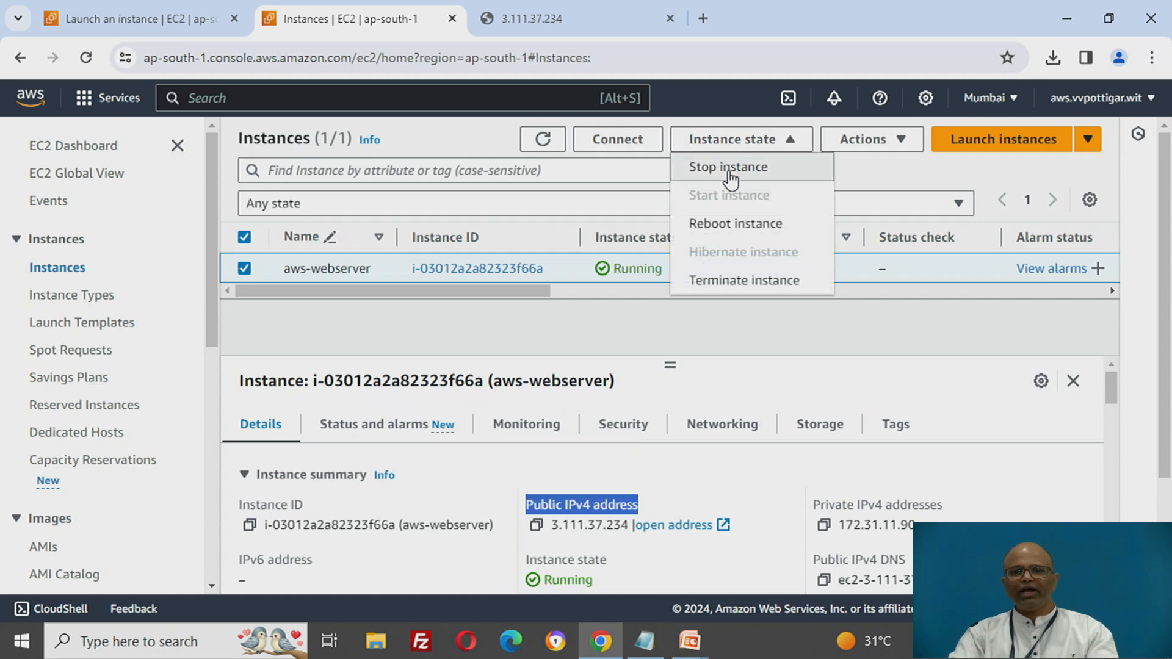
left_click(730, 177)
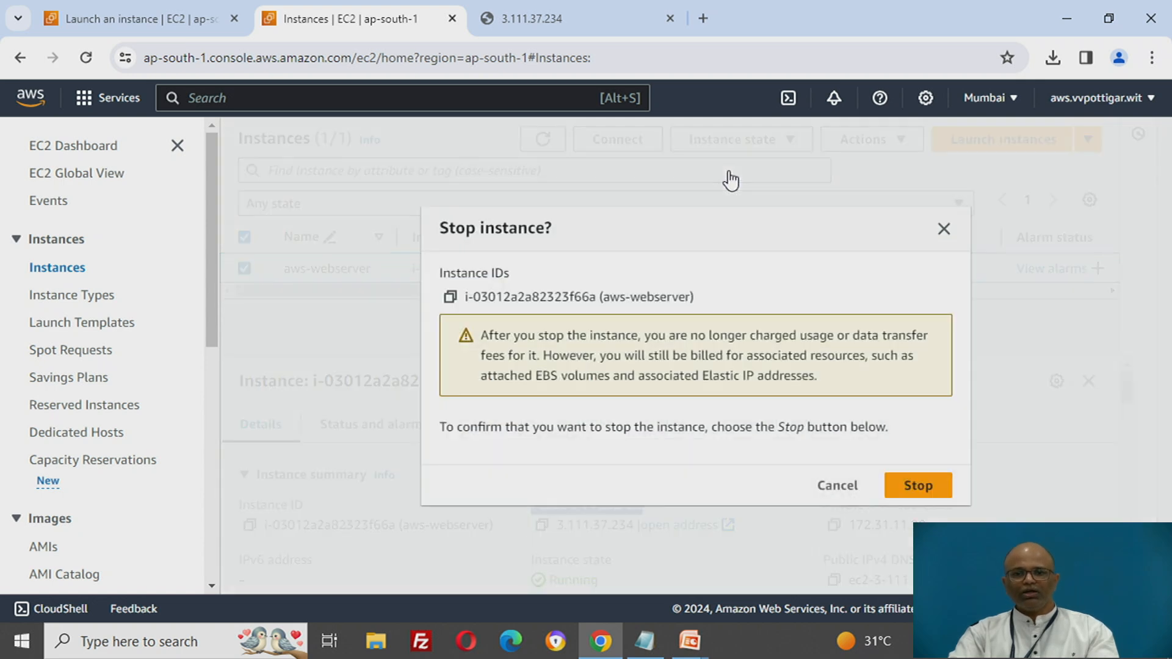
left_click(926, 486)
scroll(739, 506, "down", 2)
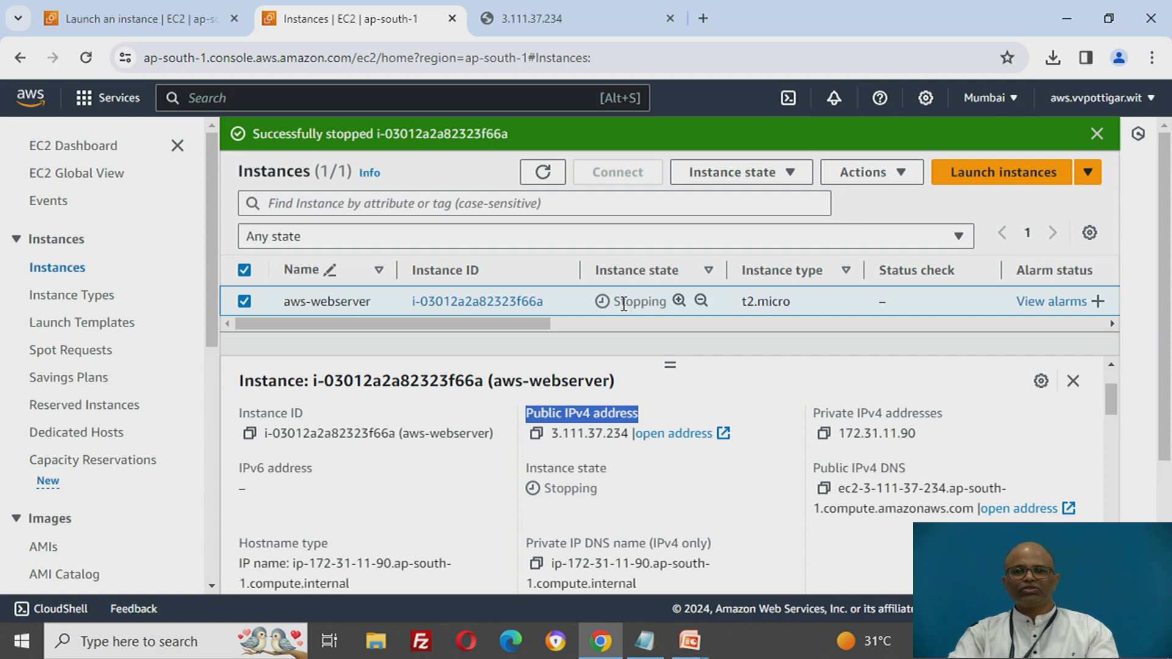
left_click(540, 174)
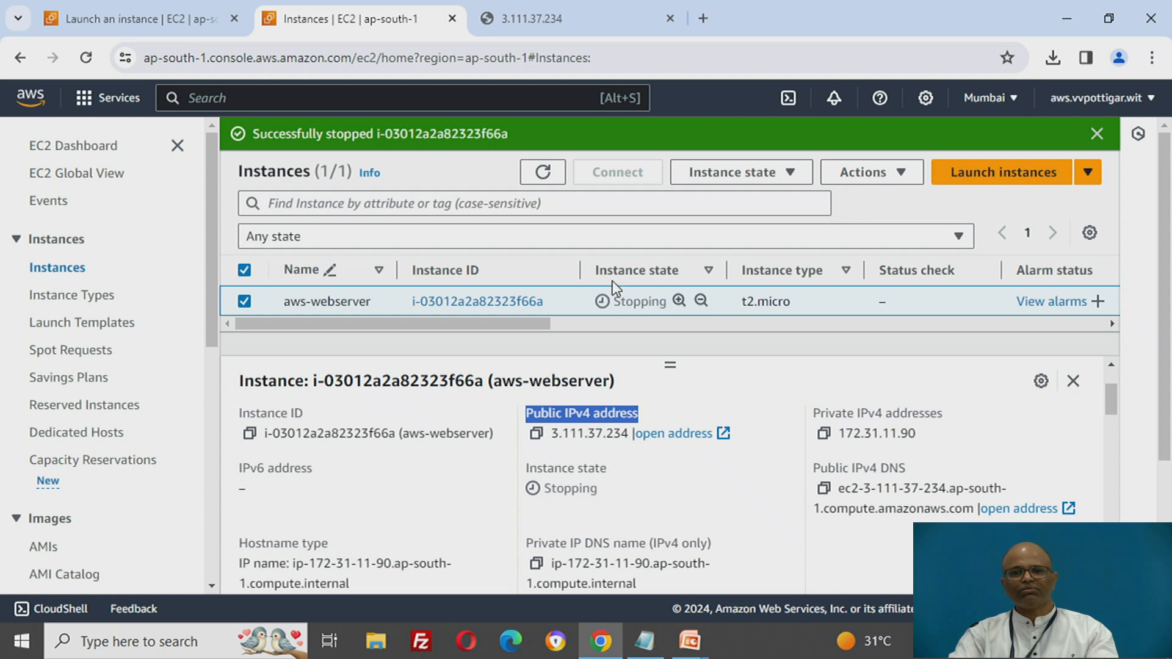
left_click(543, 175)
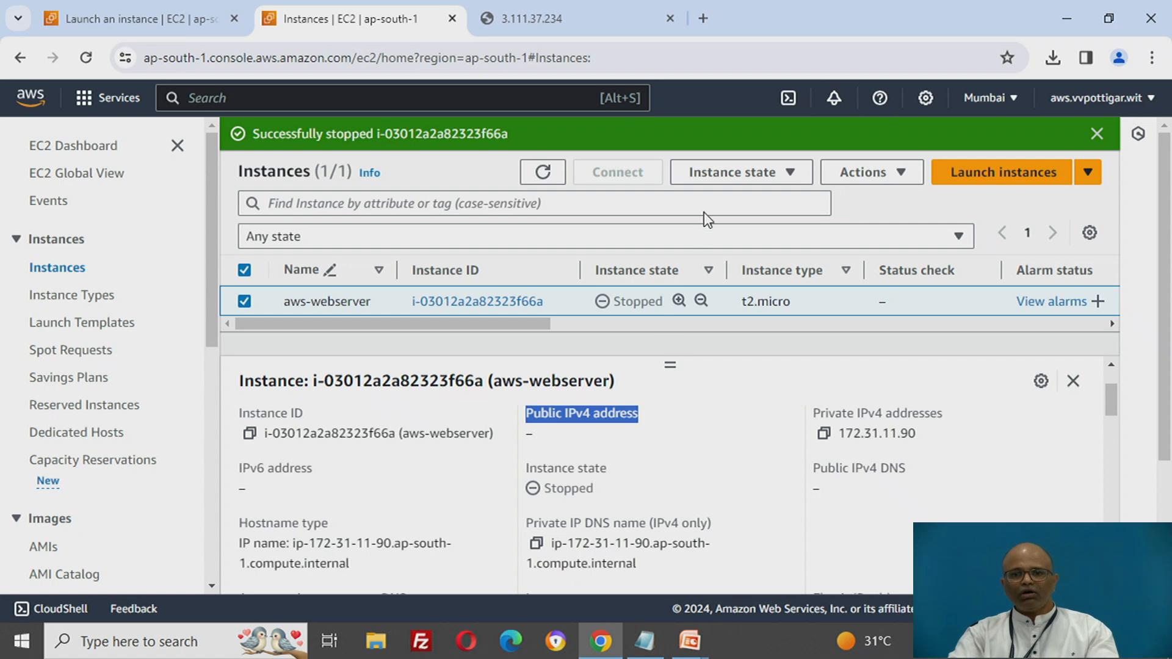
Start the stopped aws-webserver instance again and refresh the list to check its state and public IPv4 address
left_click(716, 174)
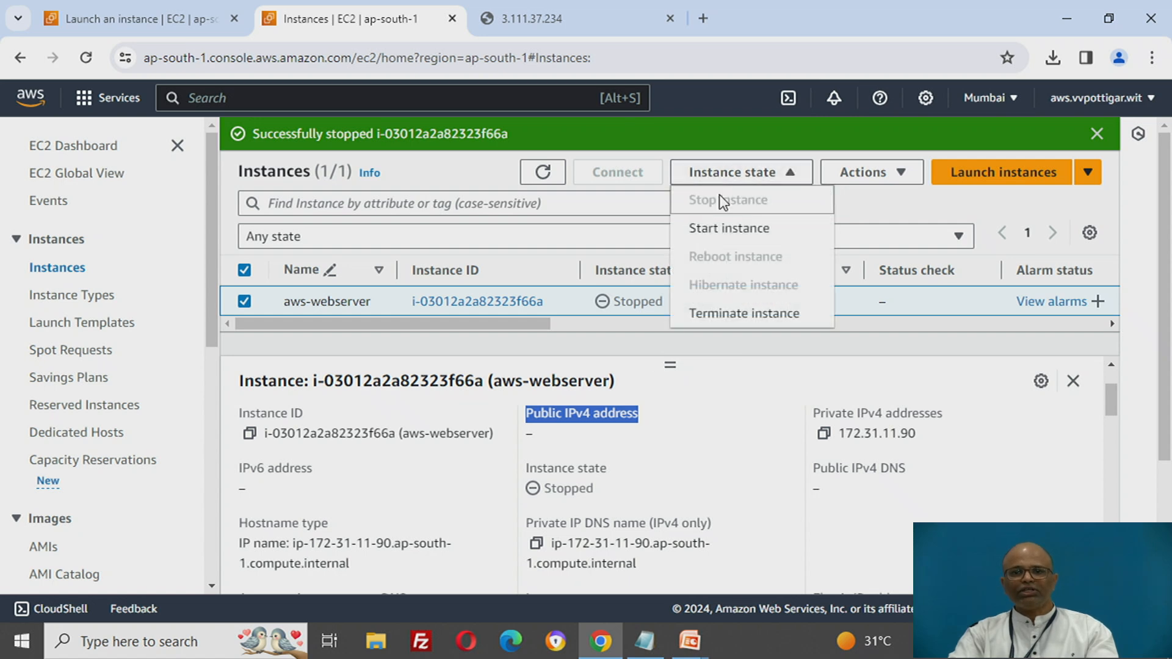
left_click(722, 229)
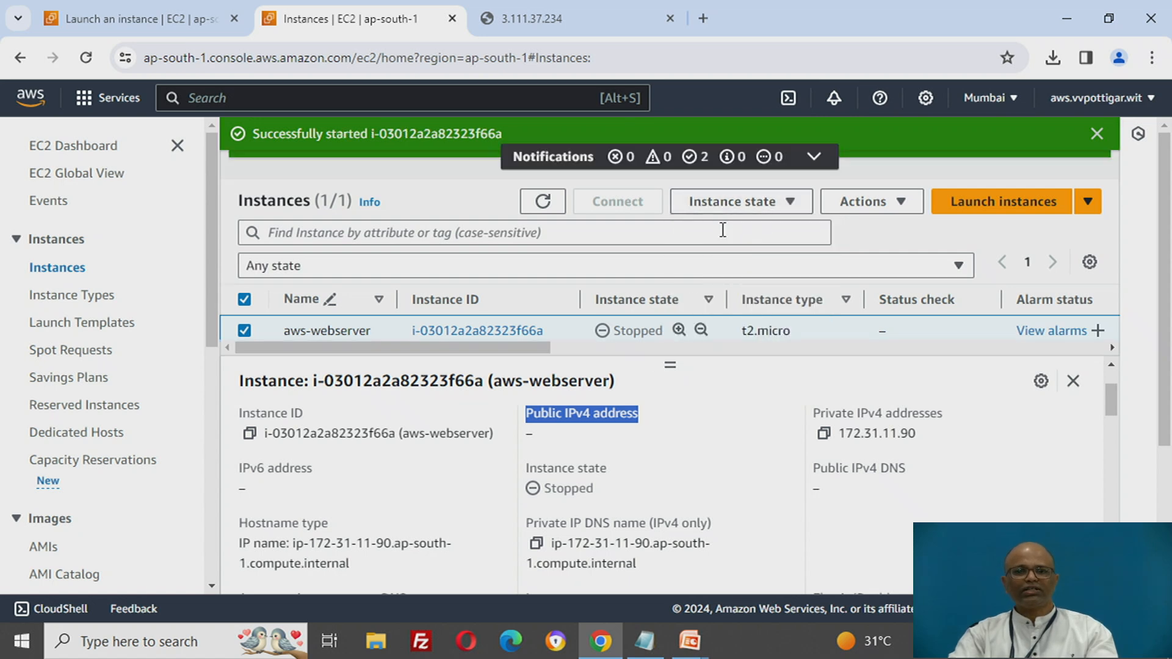
left_click(542, 204)
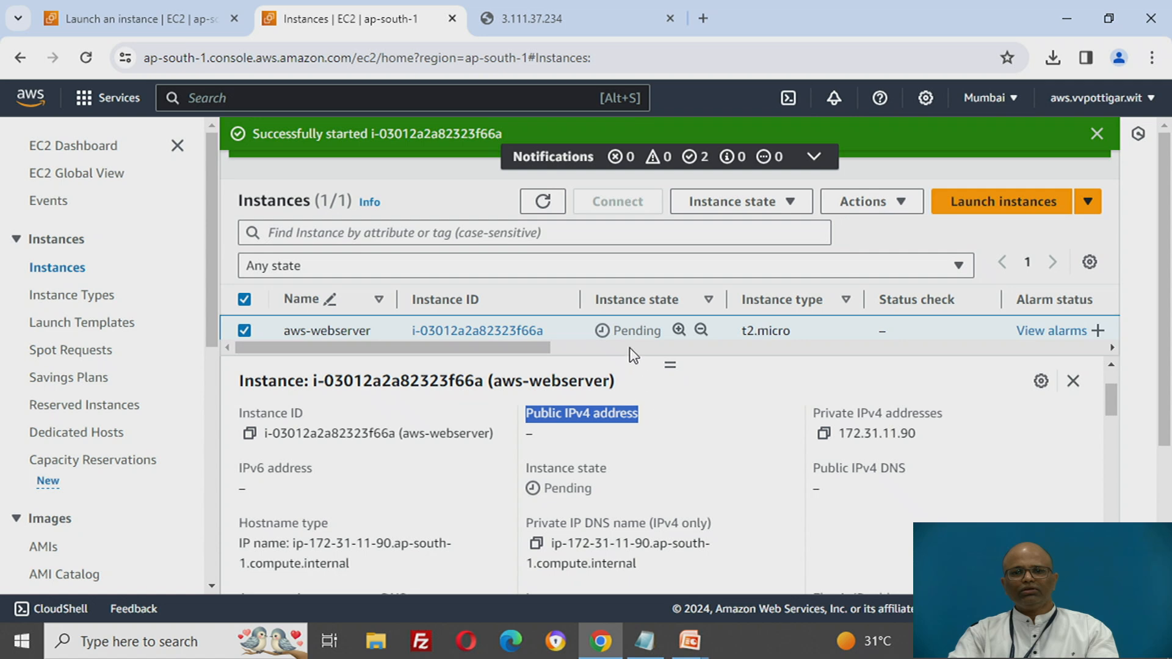
left_click(547, 199)
left_click(540, 203)
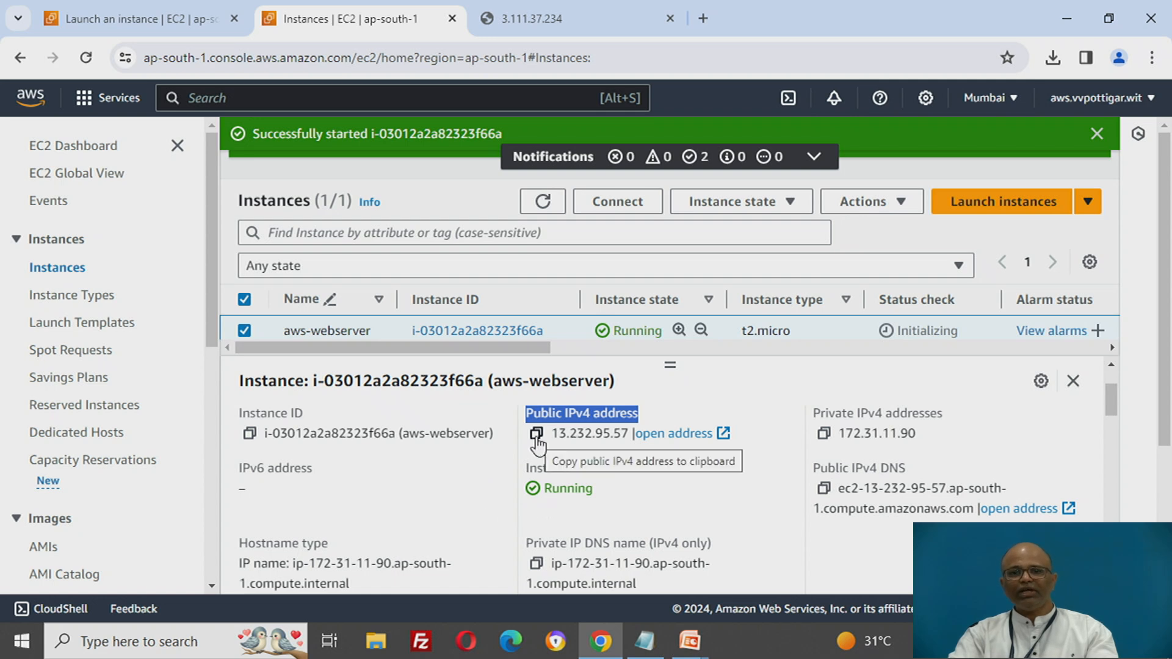
Copy the aws-webserver instance's new public IPv4 address and load 13.232.95.57 in a new browser tab
left_click_drag(539, 414, 708, 19)
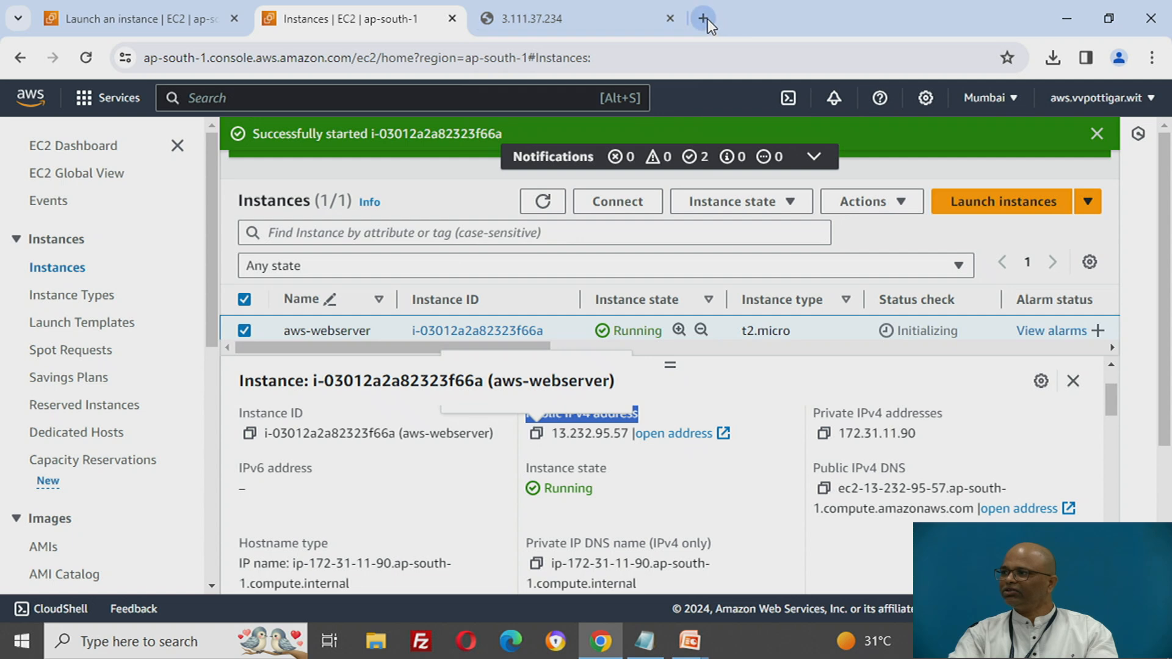
left_click(686, 55)
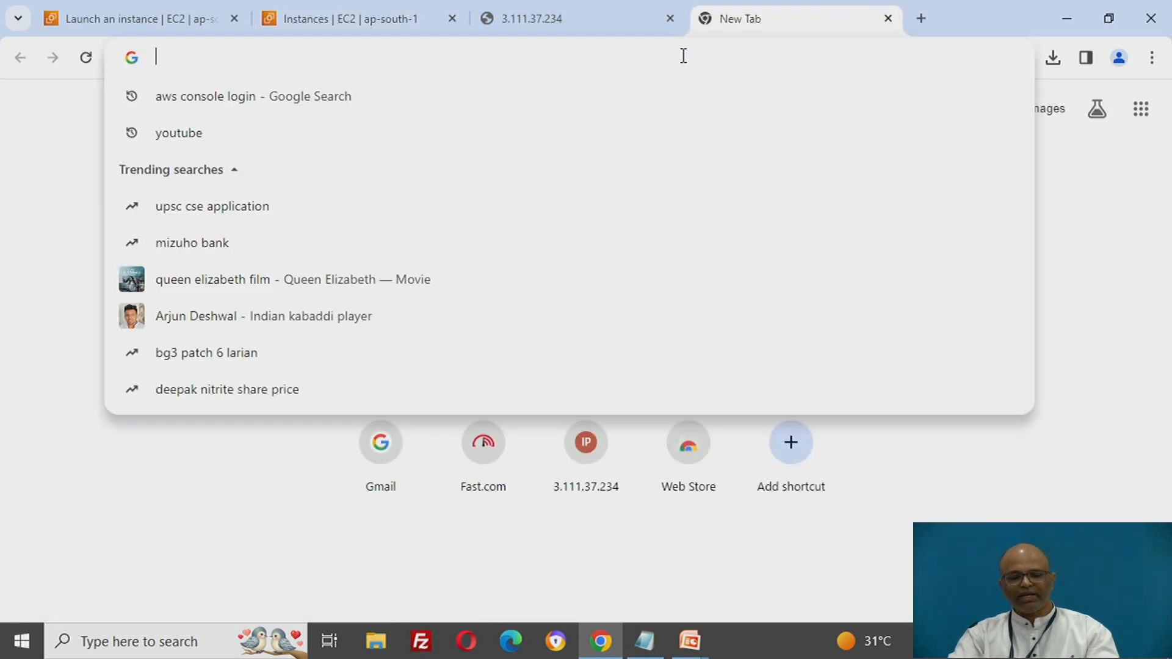
type("13.232.95.57")
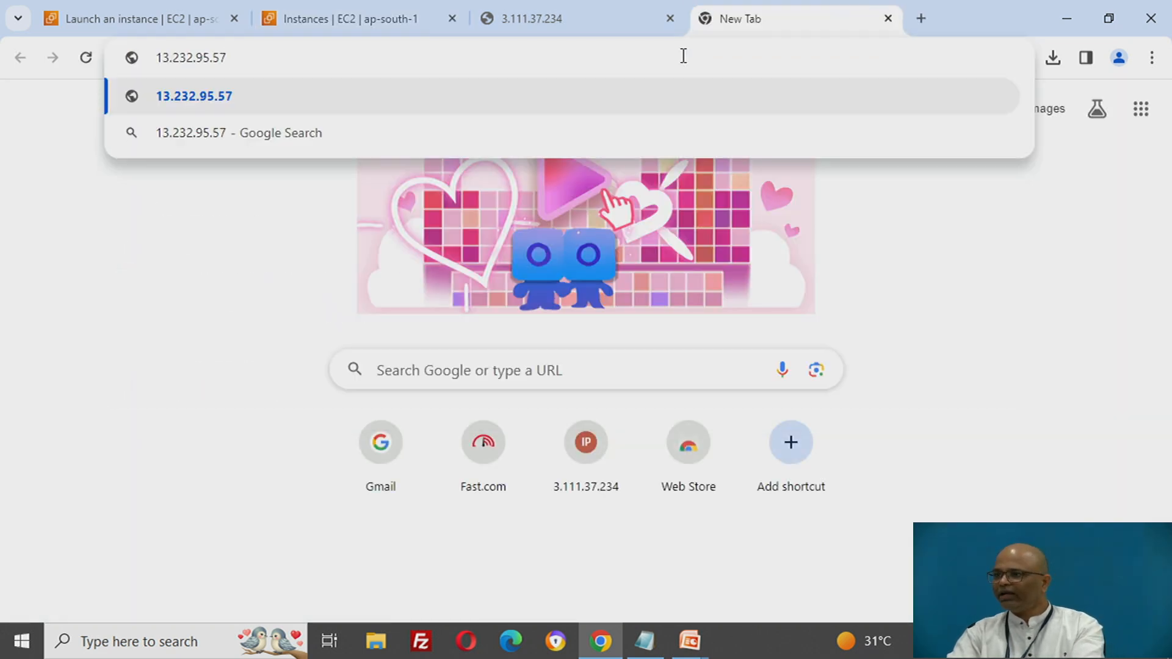
key("Return")
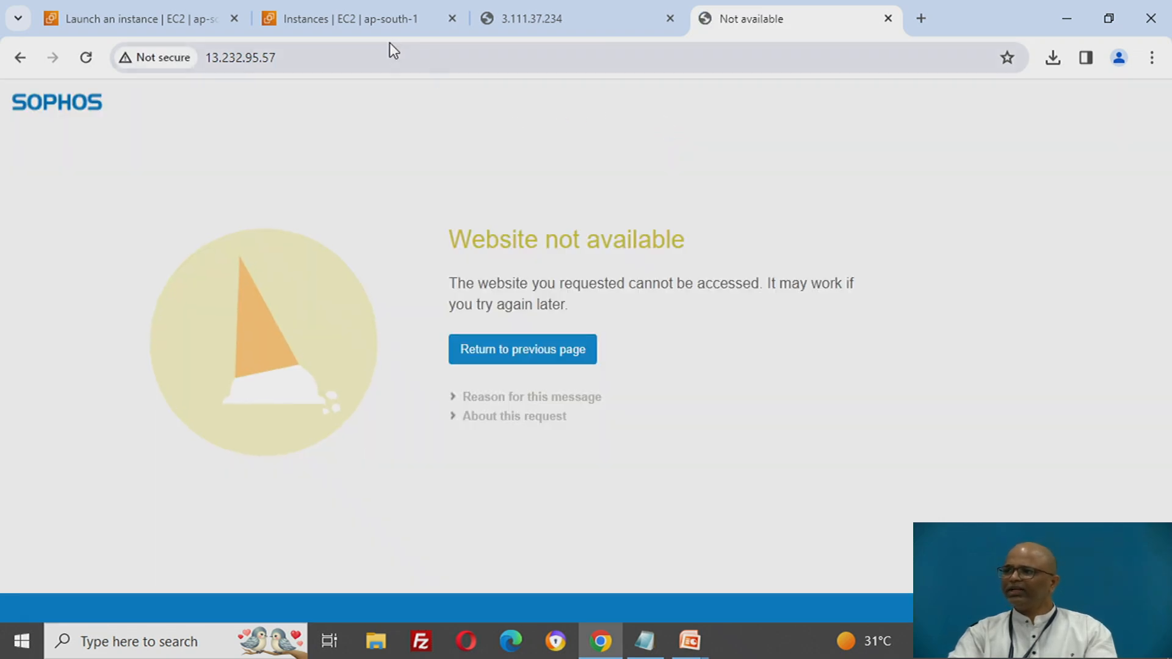
Return to the Instances list and refresh it to follow the status check of the aws-webserver instance
left_click(382, 23)
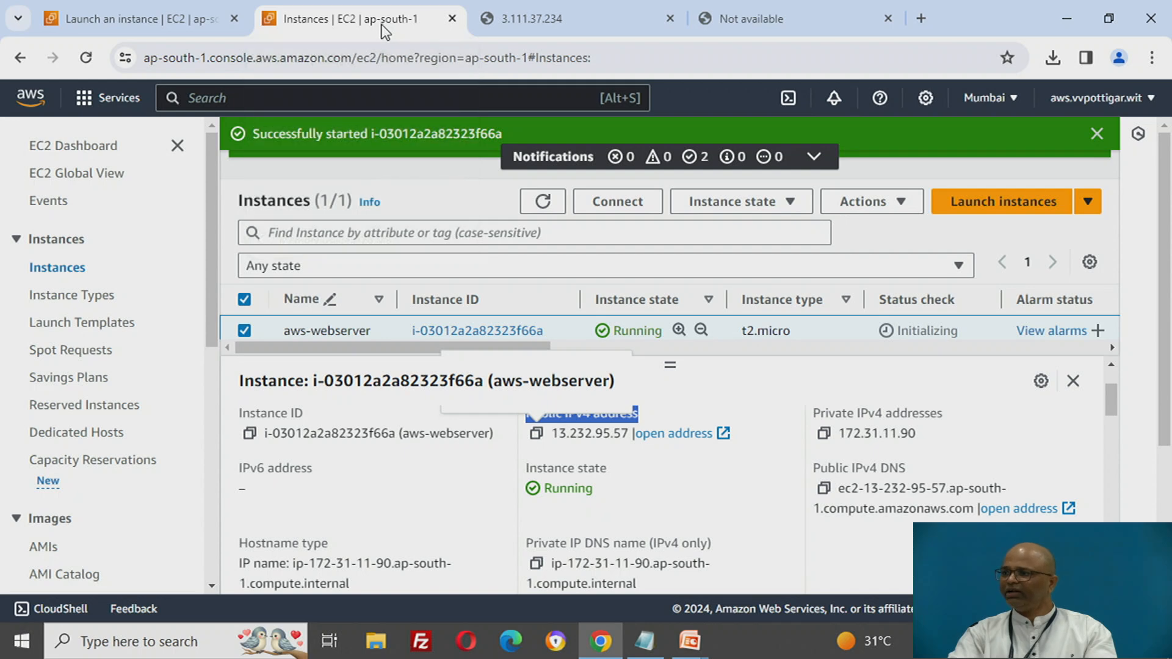
left_click(544, 202)
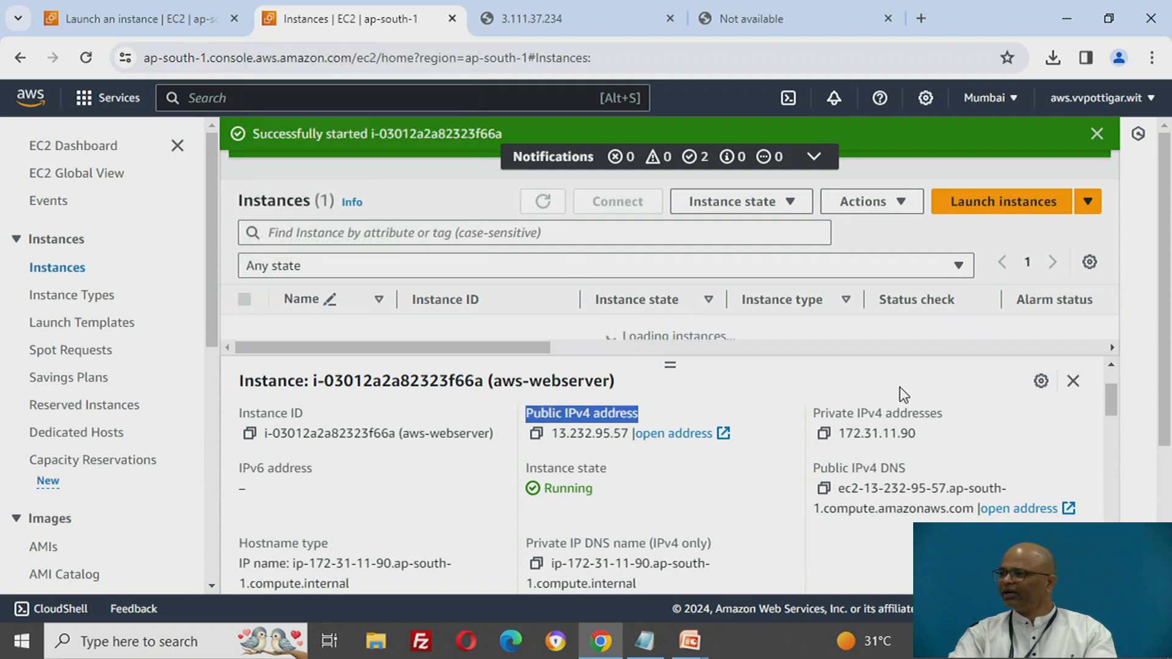
left_click_drag(900, 332, 952, 338)
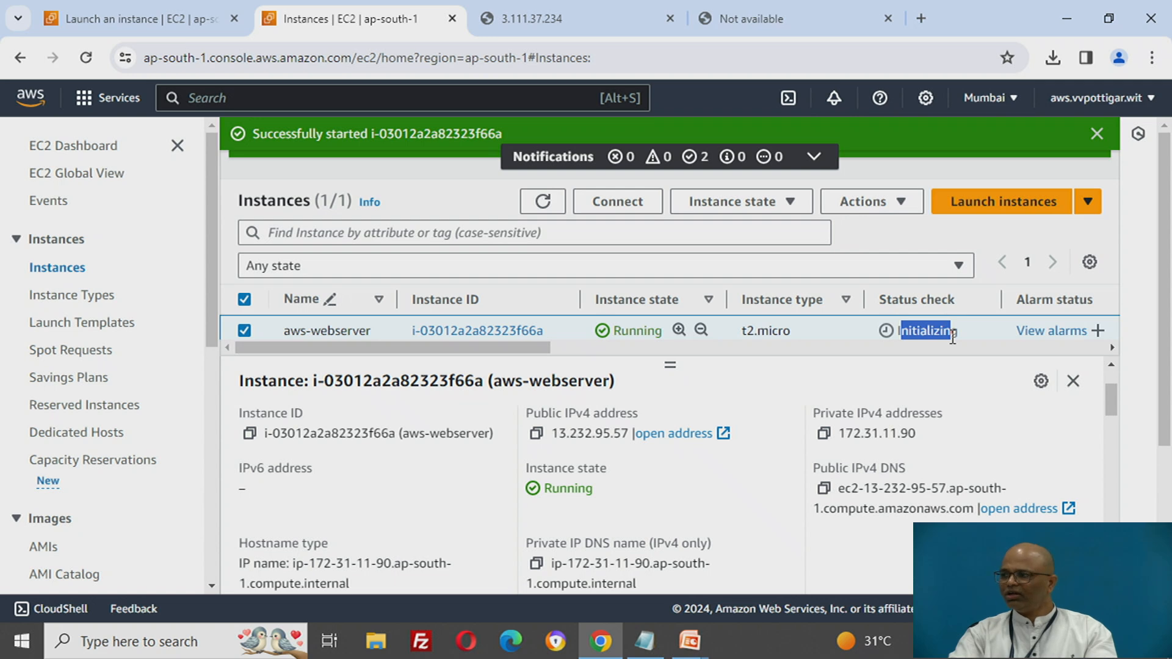
left_click(555, 206)
left_click(554, 207)
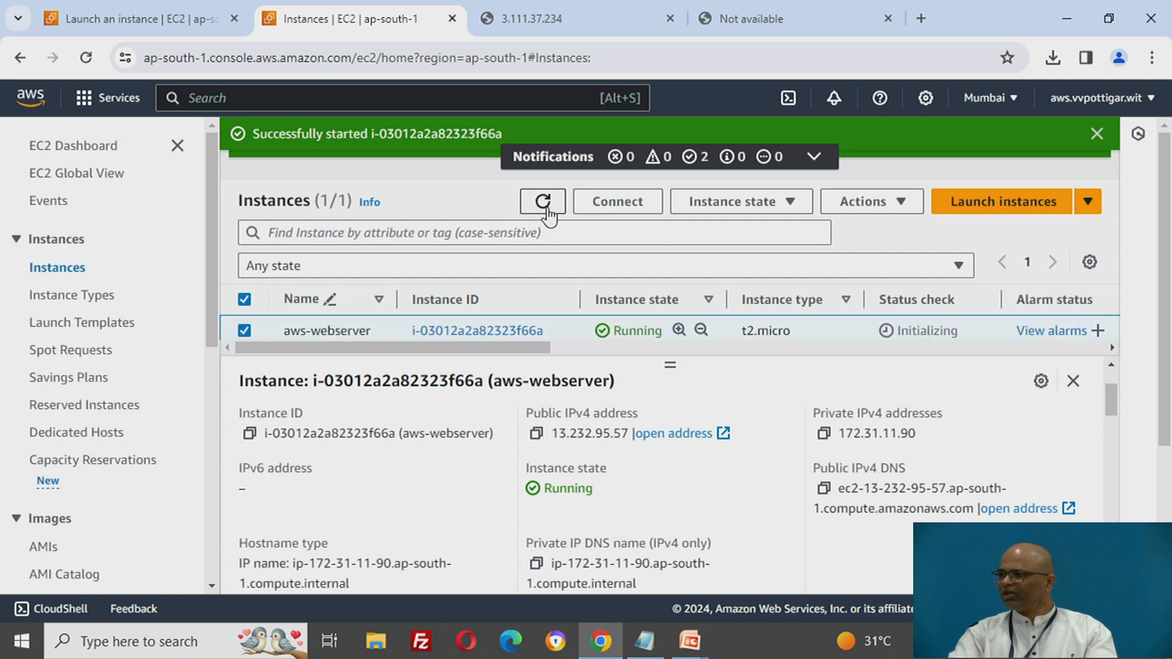
Reload the 13.232.95.57 page to check its welcome text and compare its address with the instance's public IPv4 address
left_click(735, 18)
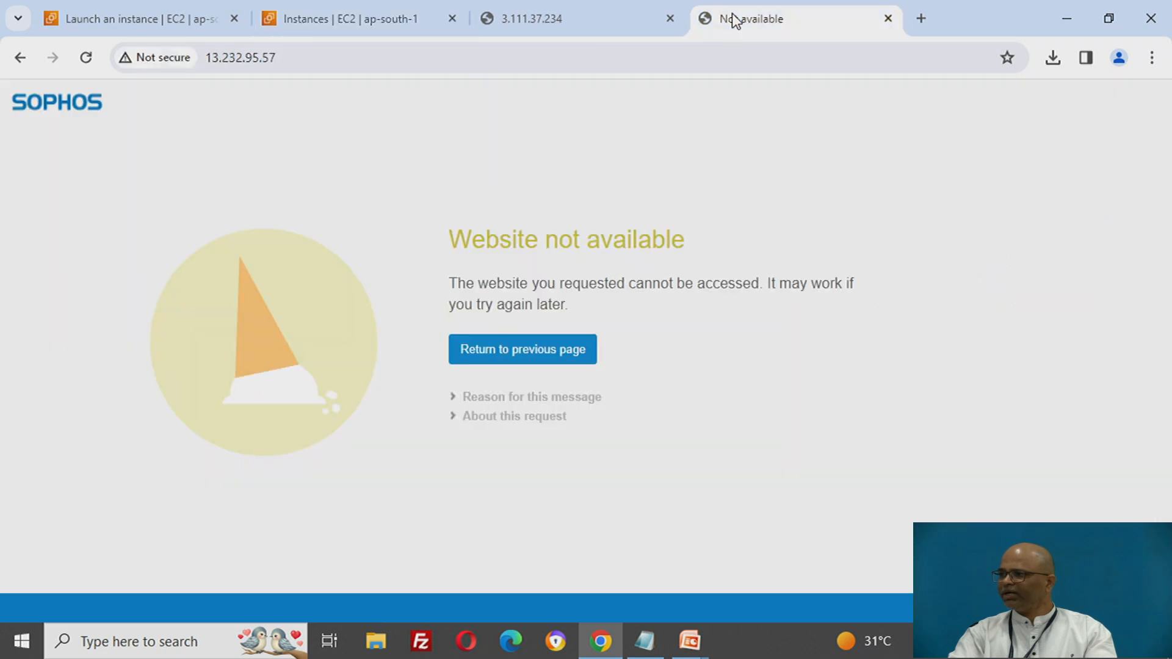
left_click(90, 61)
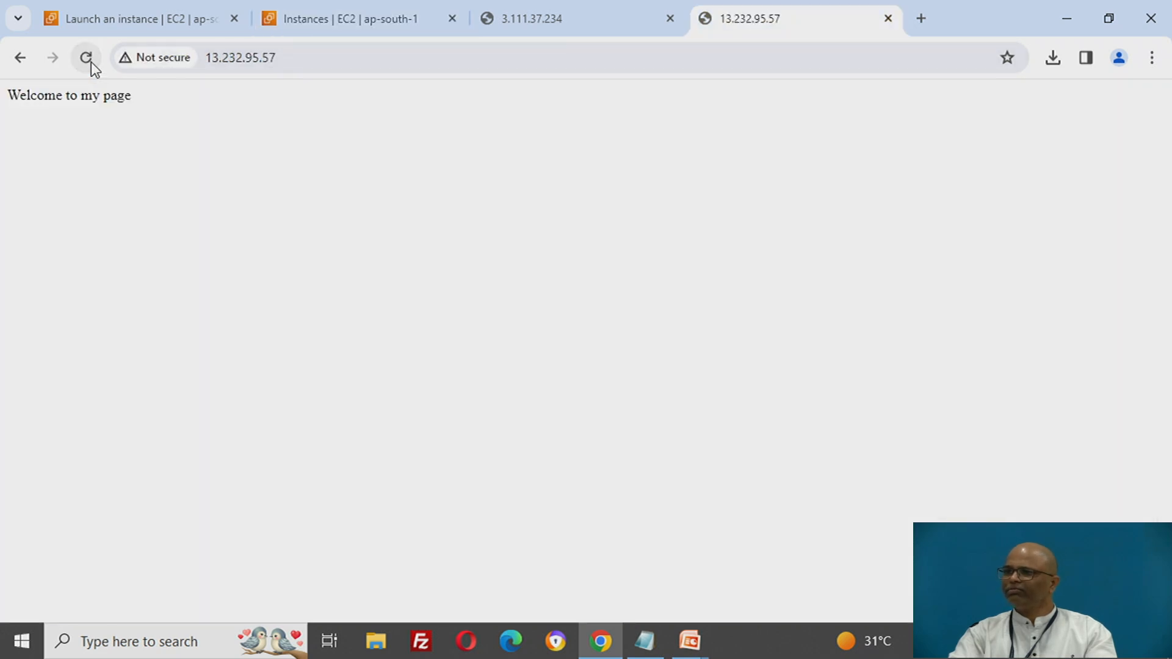
left_click_drag(18, 96, 117, 105)
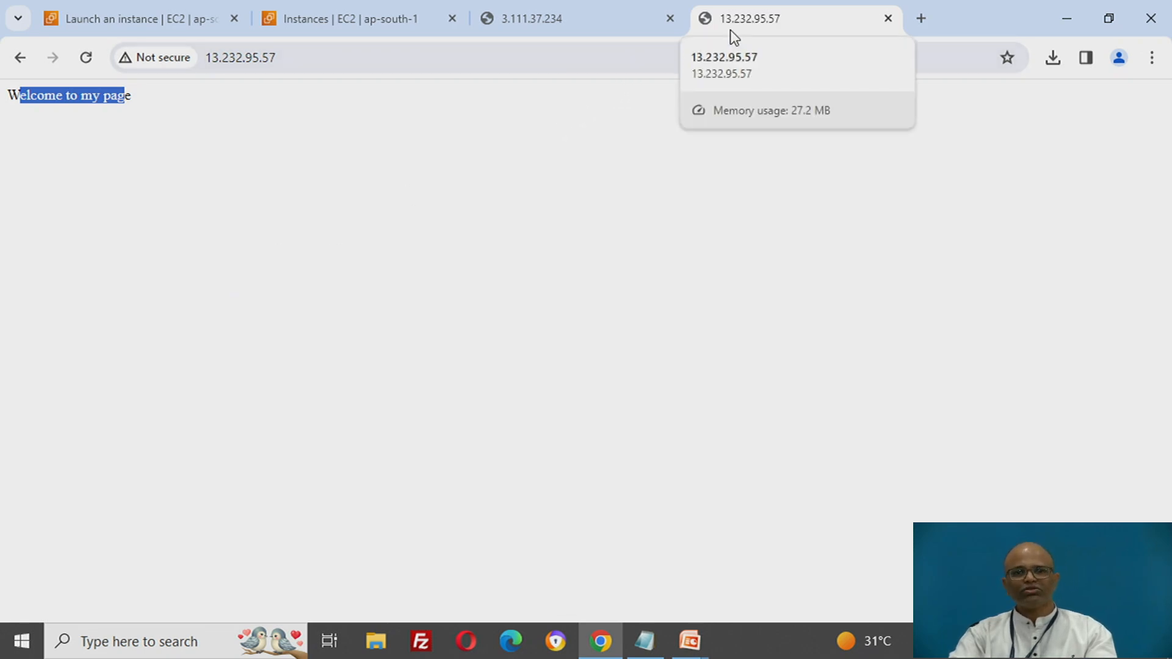
left_click(383, 20)
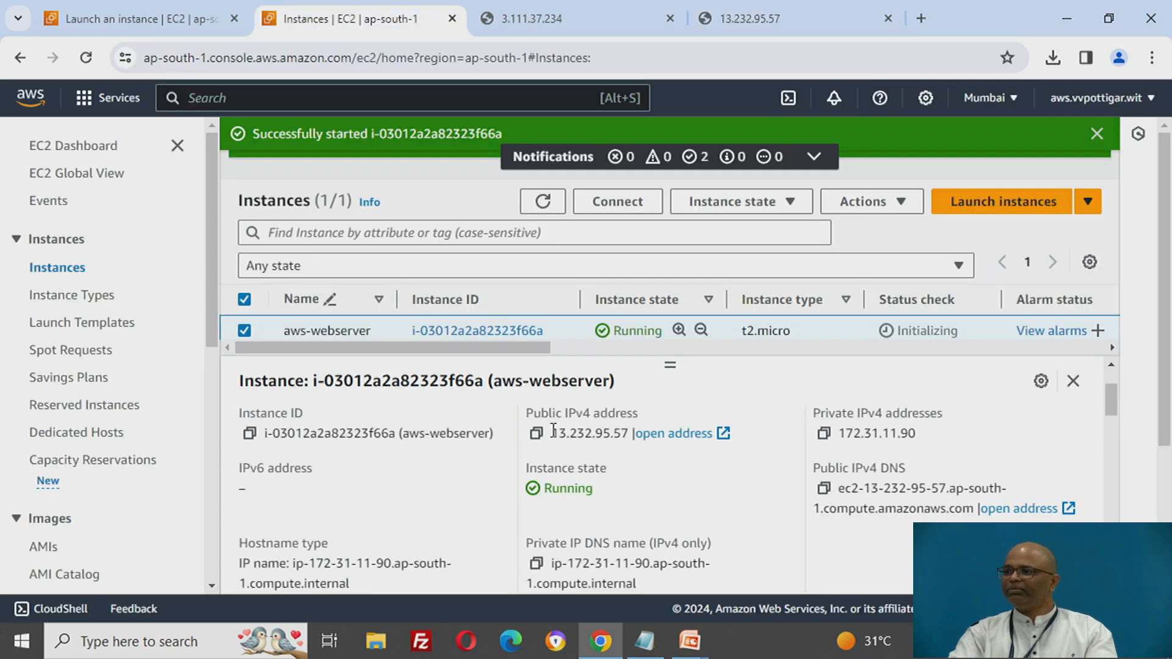
left_click_drag(554, 431, 640, 456)
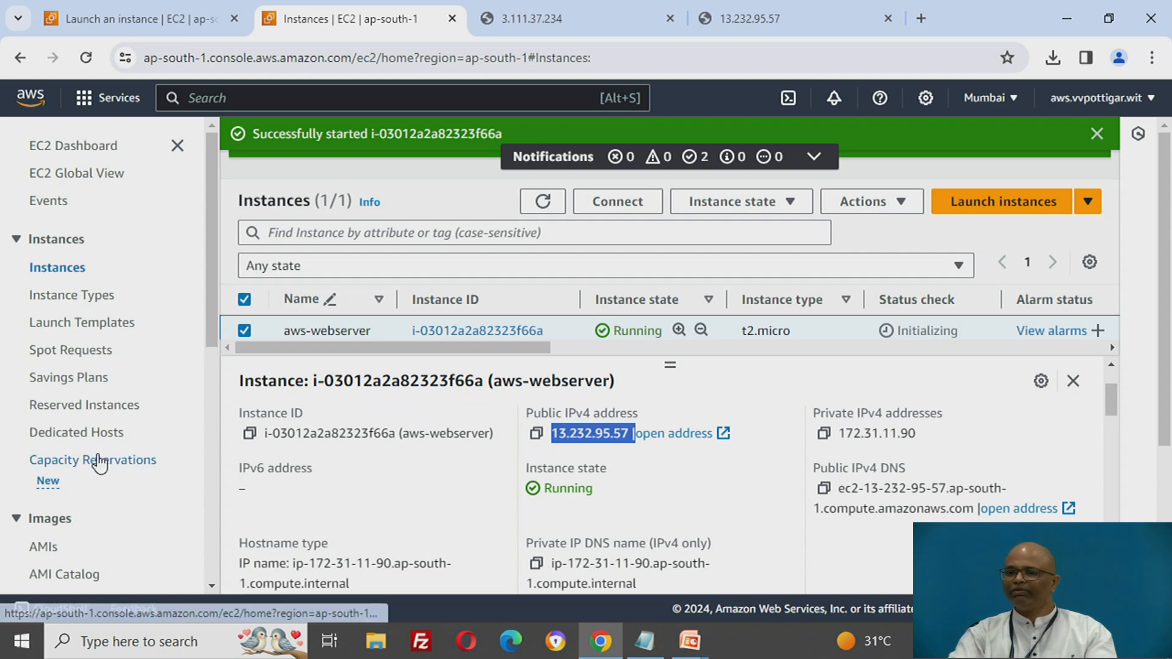
Go to the Elastic IP addresses page and open the form for allocating a new Elastic IP address
scroll(74, 393, "down", 5)
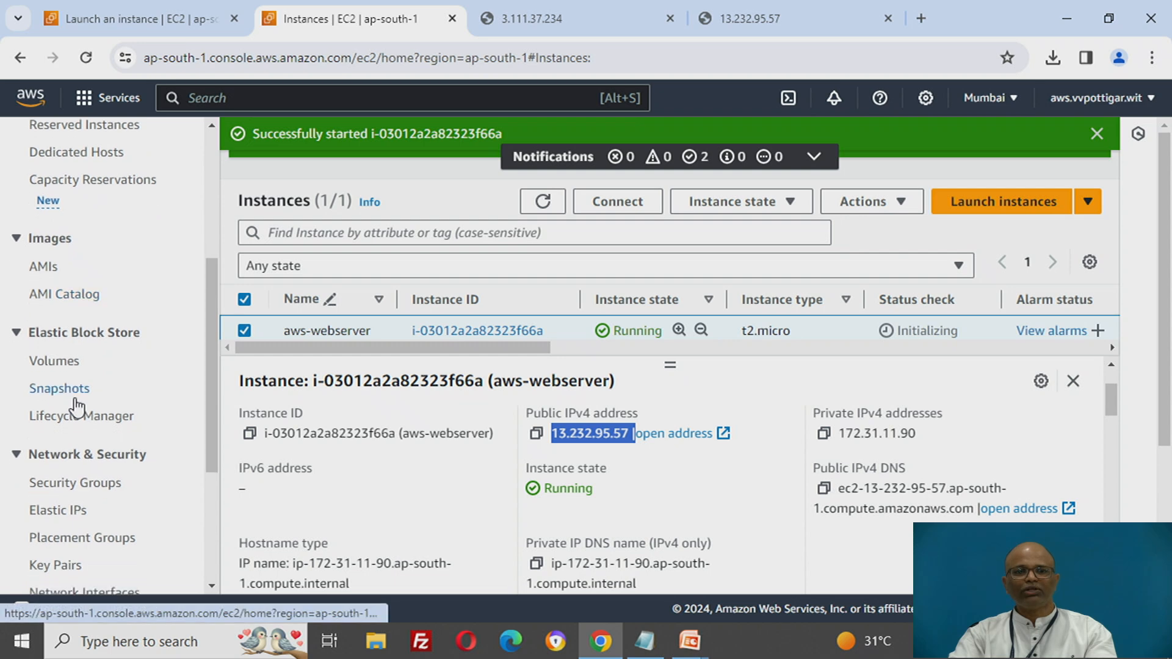
scroll(76, 391, "down", 2)
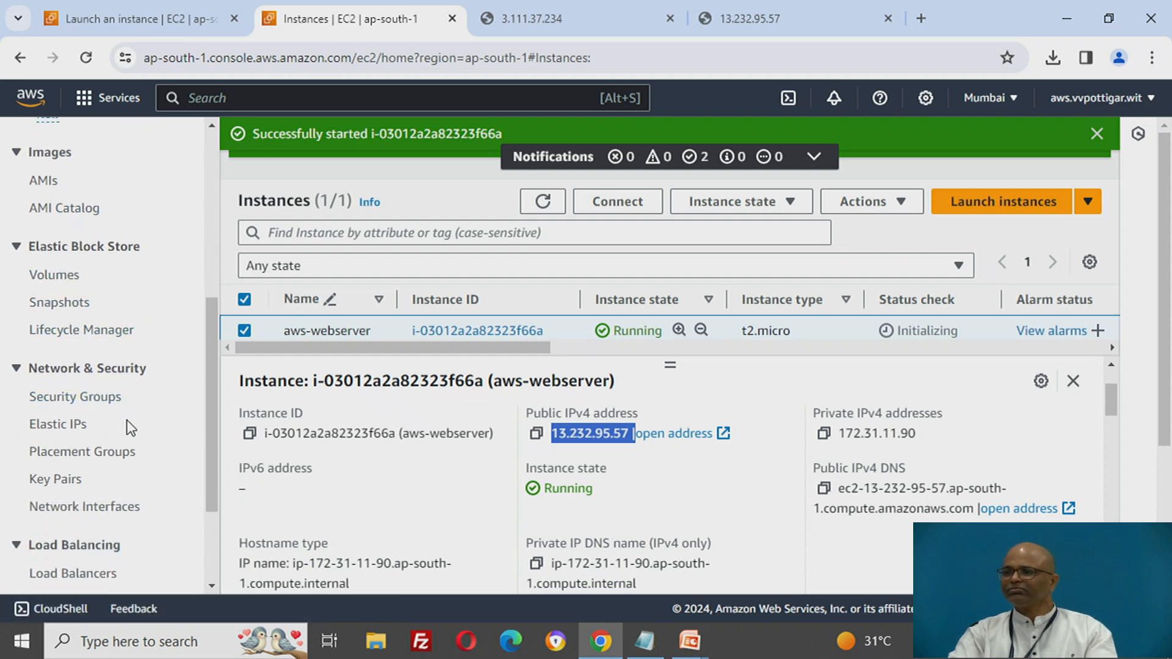
scroll(128, 423, "down", 3)
scroll(127, 418, "up", 3)
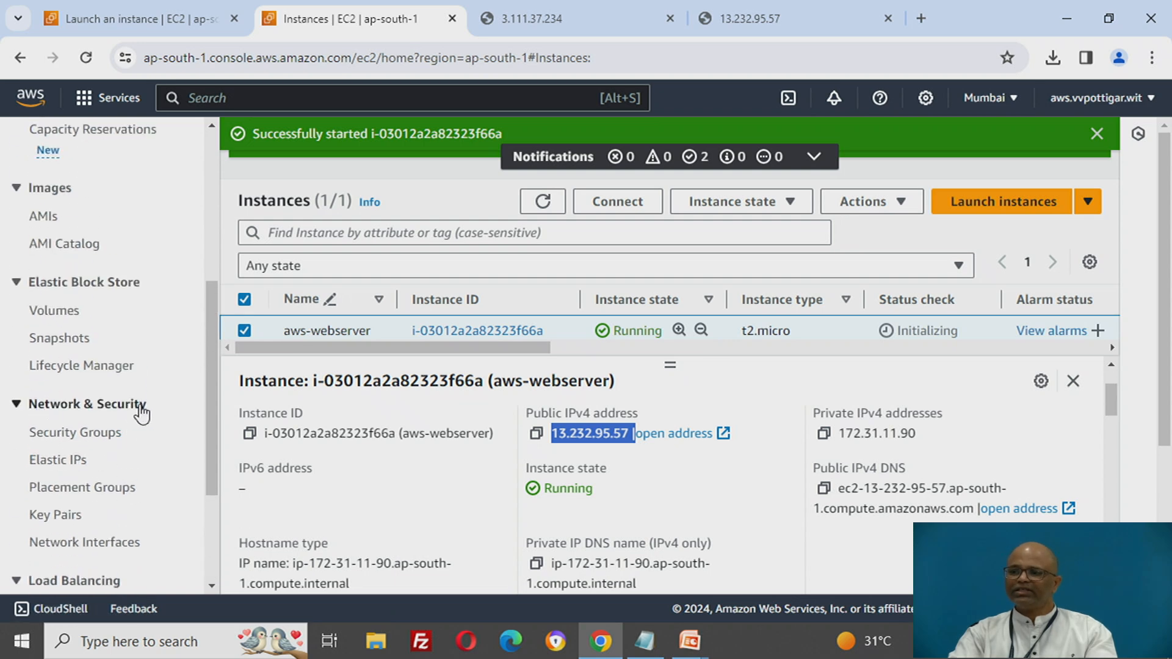
left_click(58, 468)
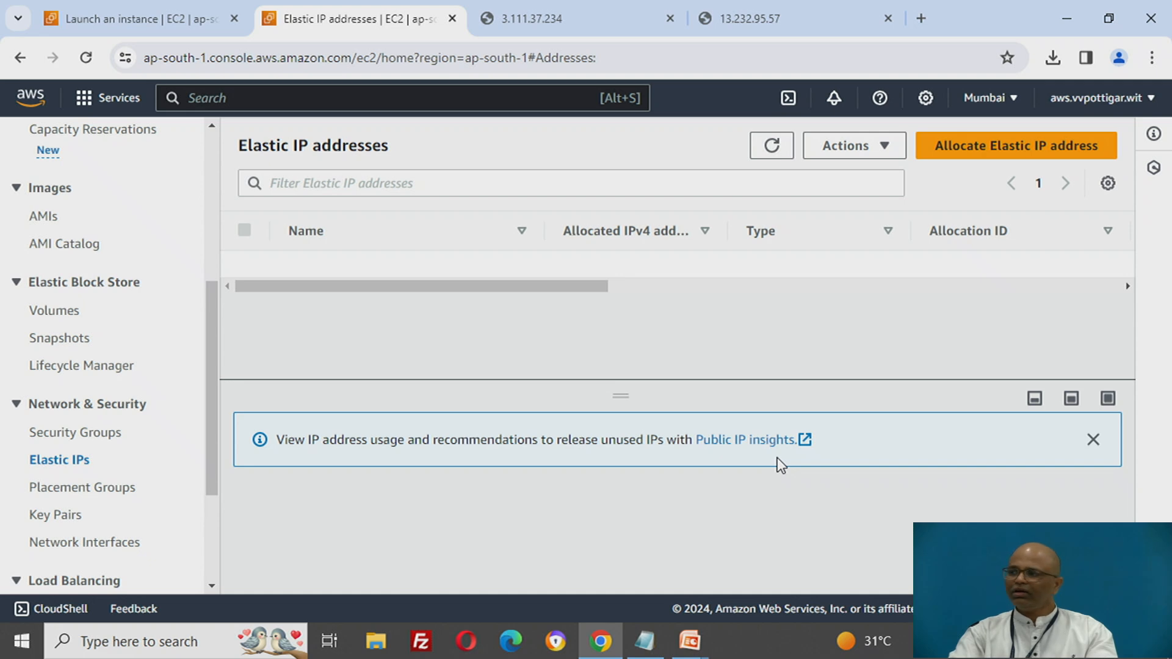
left_click(977, 158)
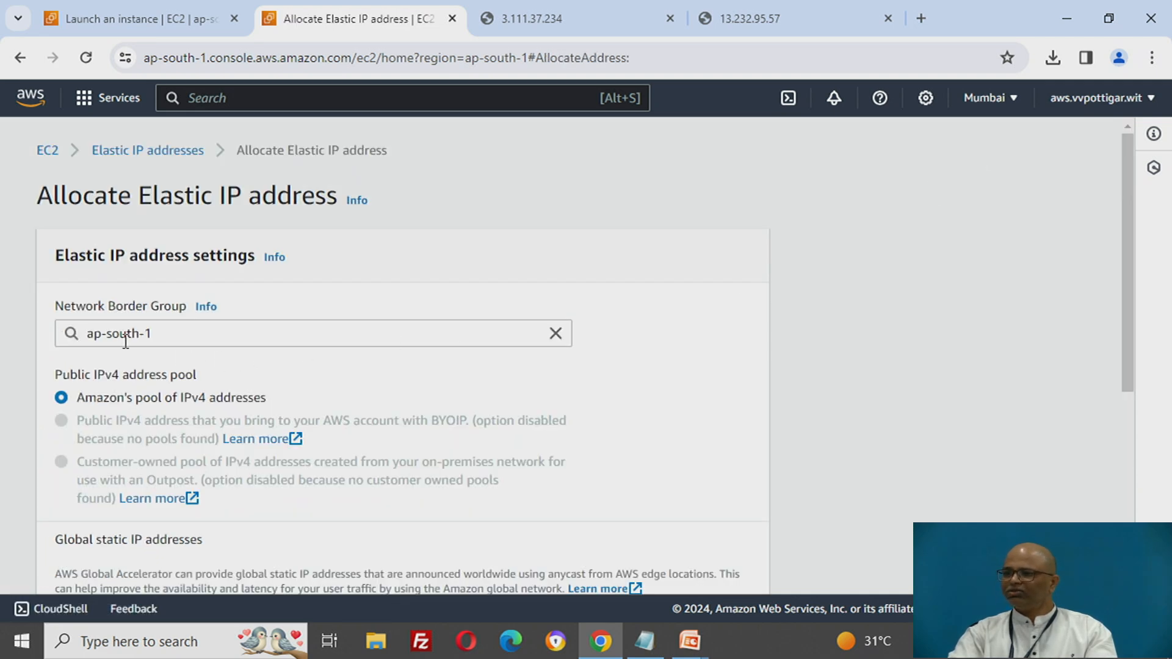
Compare the form's network border group with the aws-webserver instance's Availability Zone in the Instances list
left_click_drag(88, 333, 147, 330)
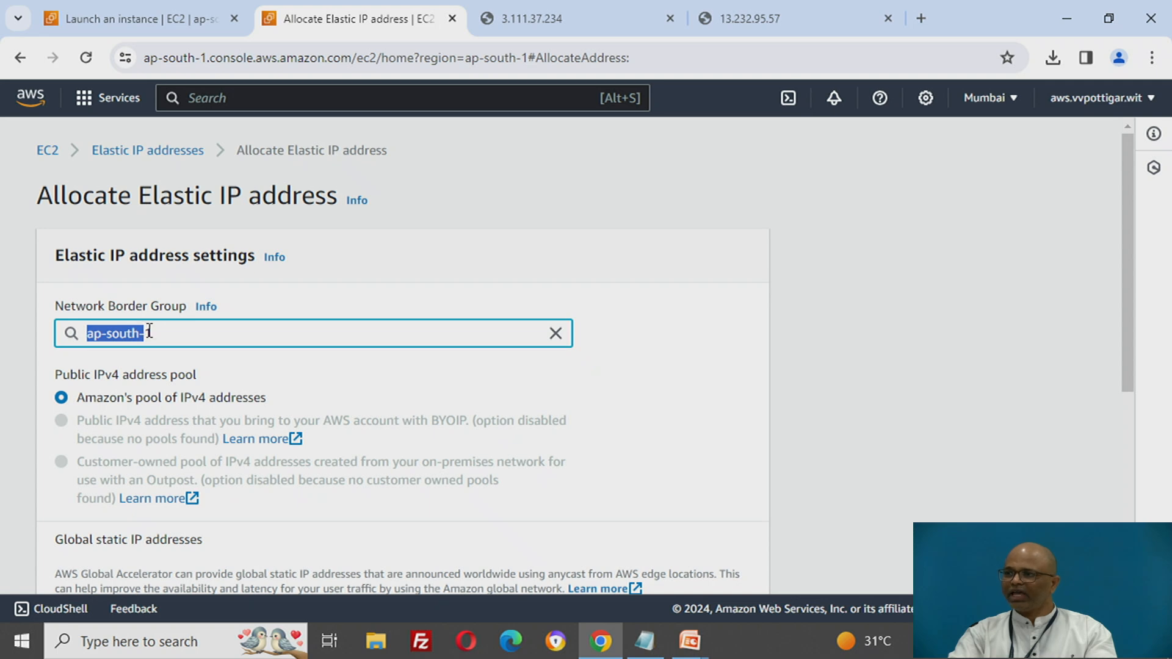
left_click(119, 17)
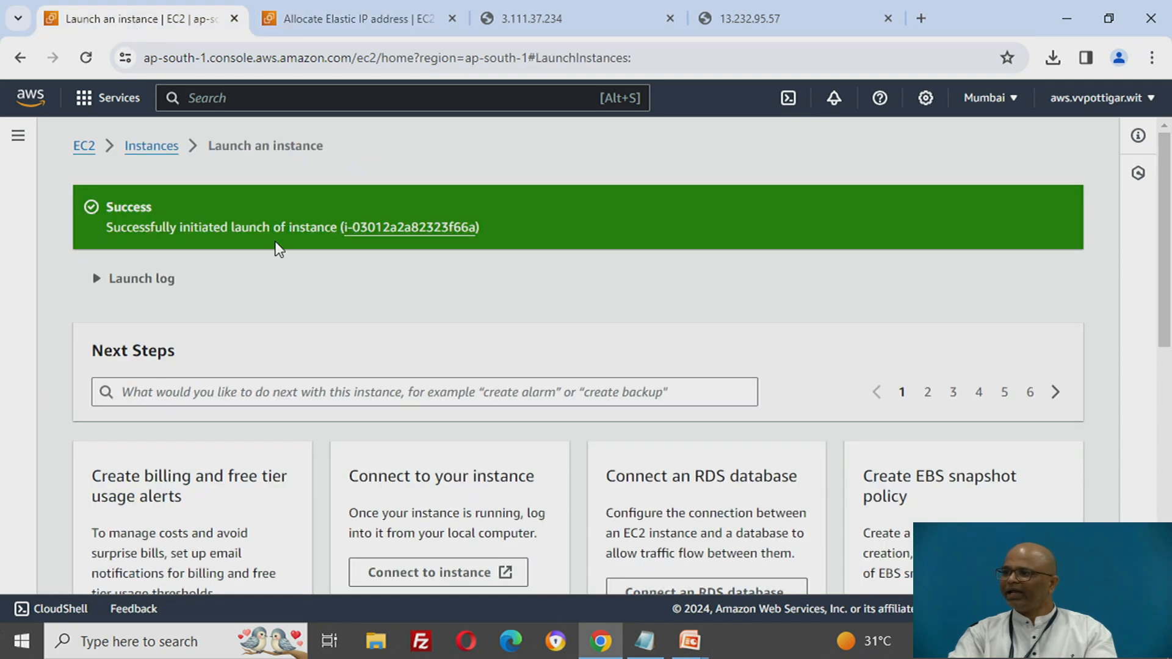
left_click(151, 150)
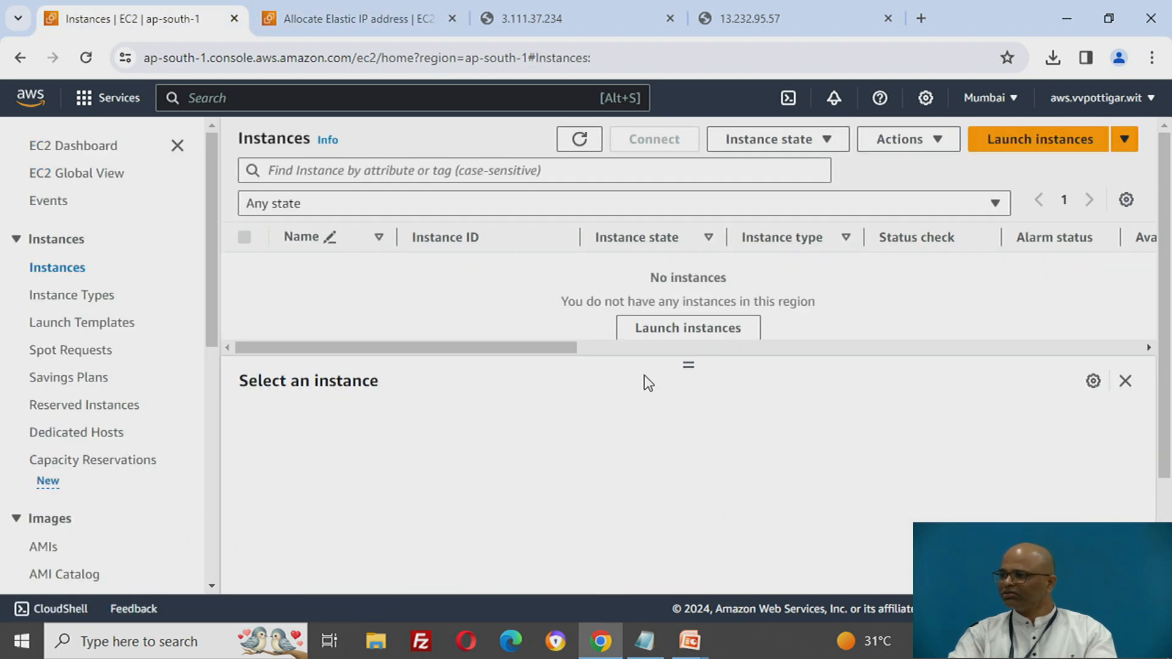
left_click(579, 149)
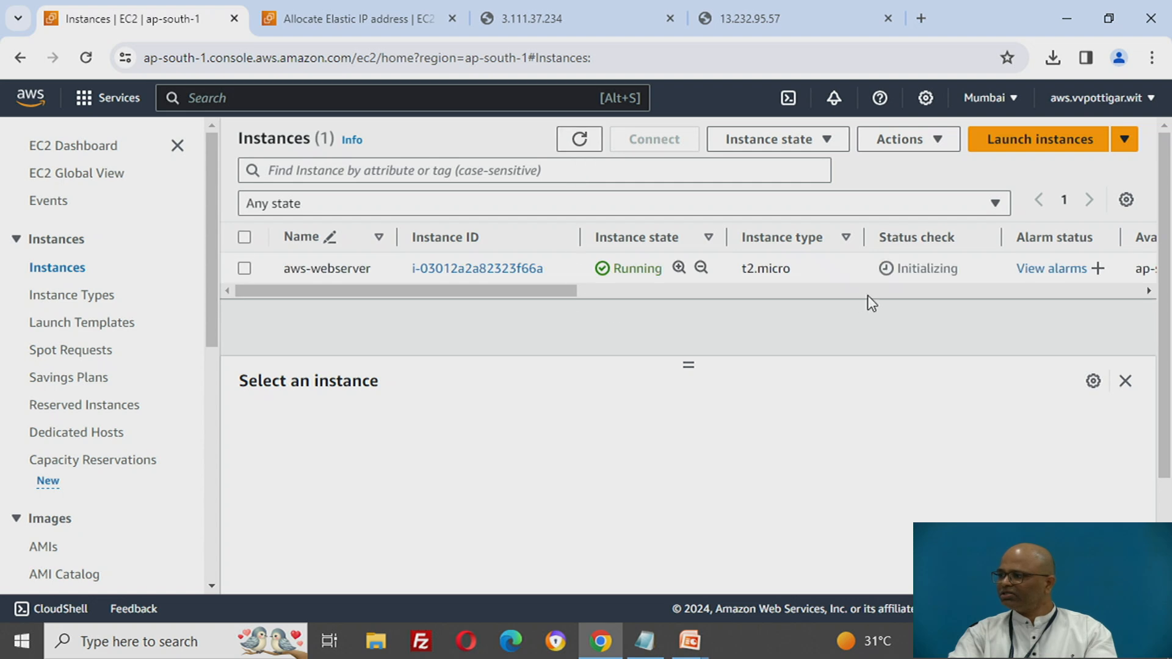
left_click_drag(555, 291, 676, 296)
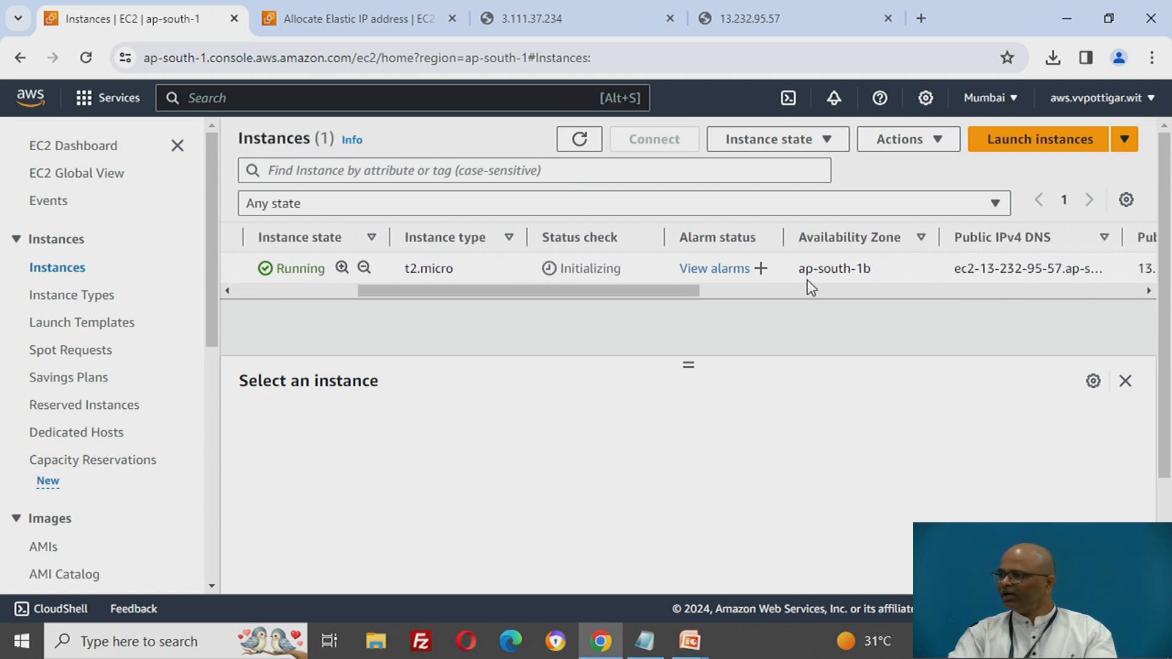
left_click_drag(800, 269, 876, 286)
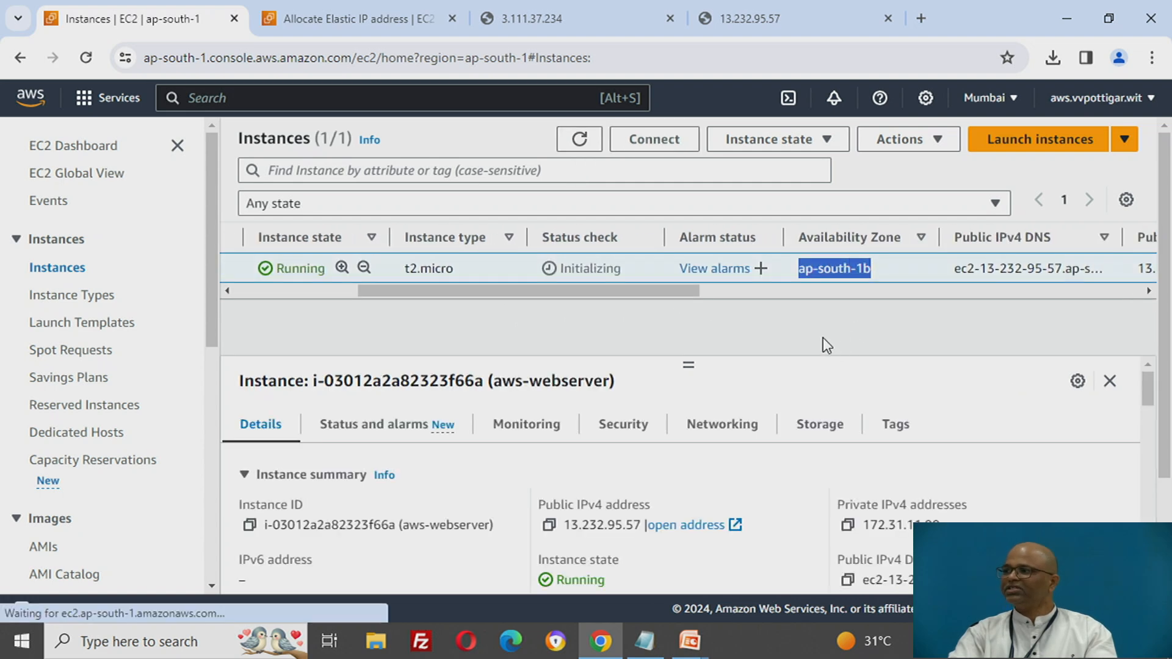
Allocate an Elastic IP address from Amazon's pool of IPv4 addresses in the ap-south-1 network border group
left_click(358, 20)
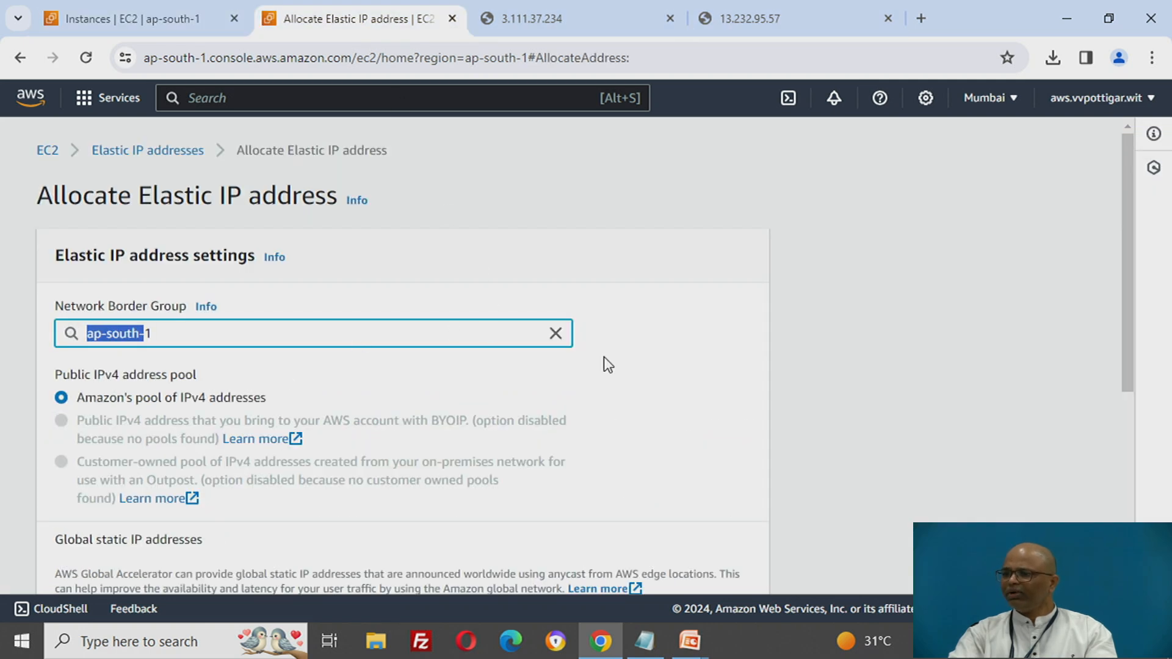
left_click(653, 358)
scroll(554, 400, "down", 3)
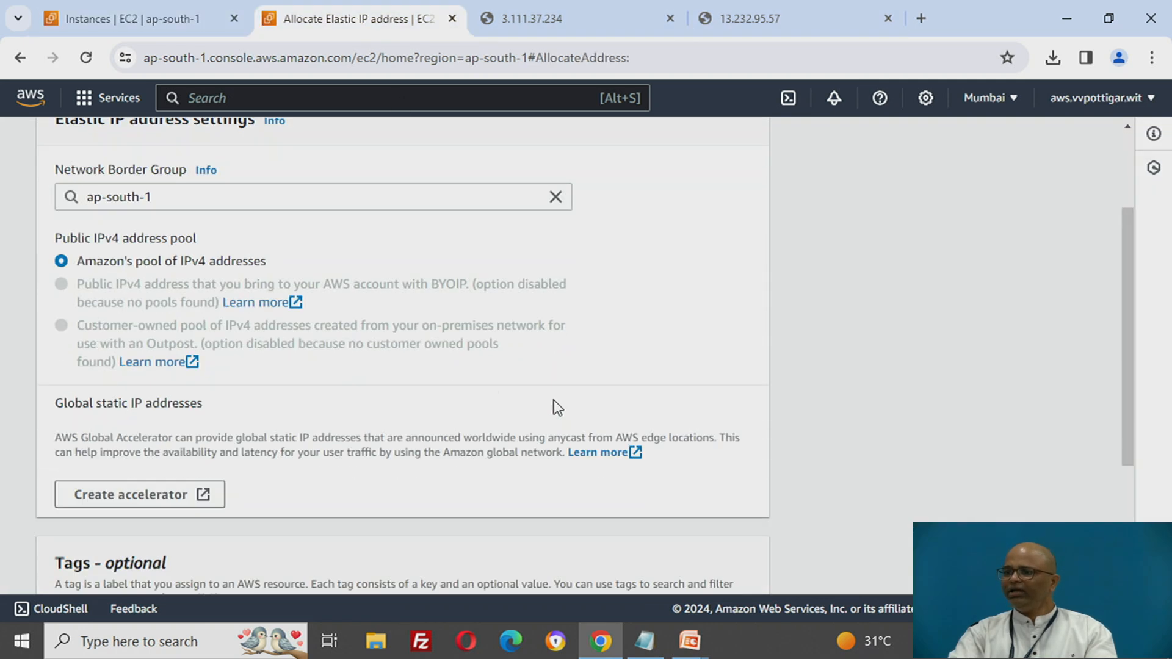
scroll(554, 400, "down", 3)
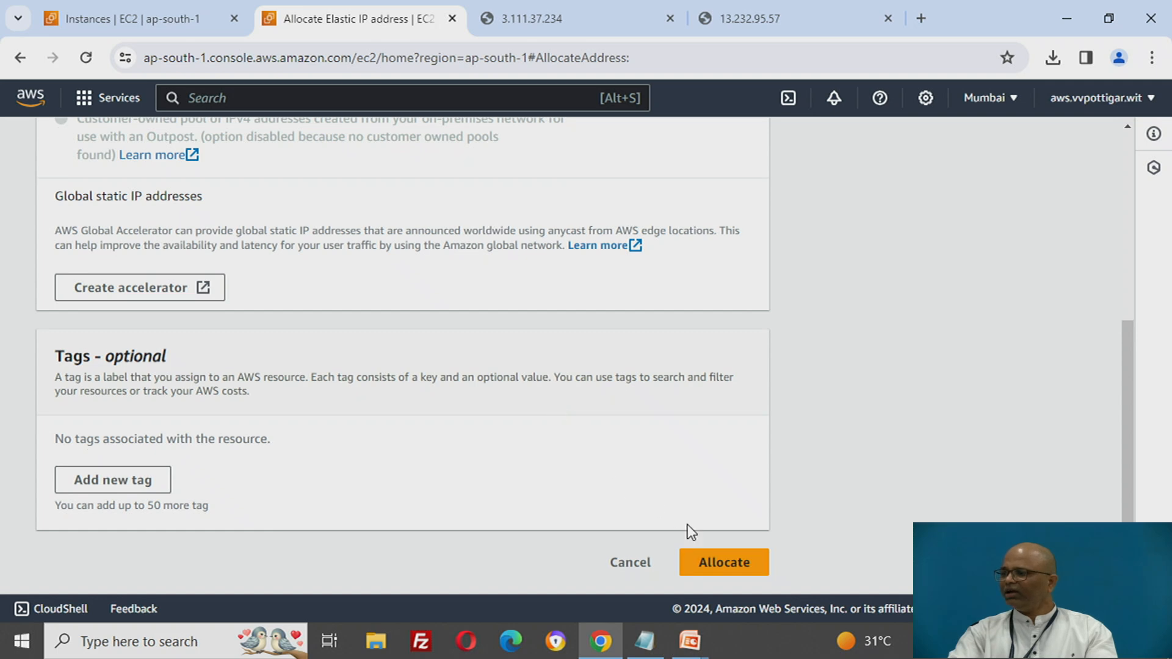
left_click(733, 565)
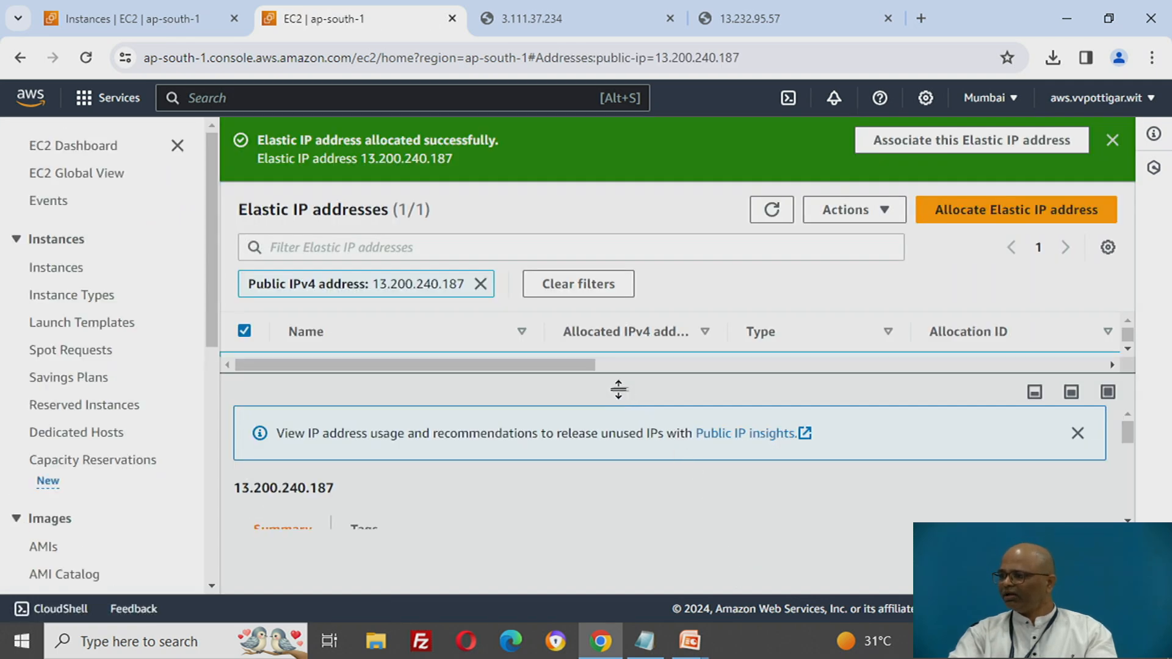
Open the association form for Elastic IP address 13.200.240.187 and choose the aws-webserver instance as its target
left_click_drag(621, 389, 621, 432)
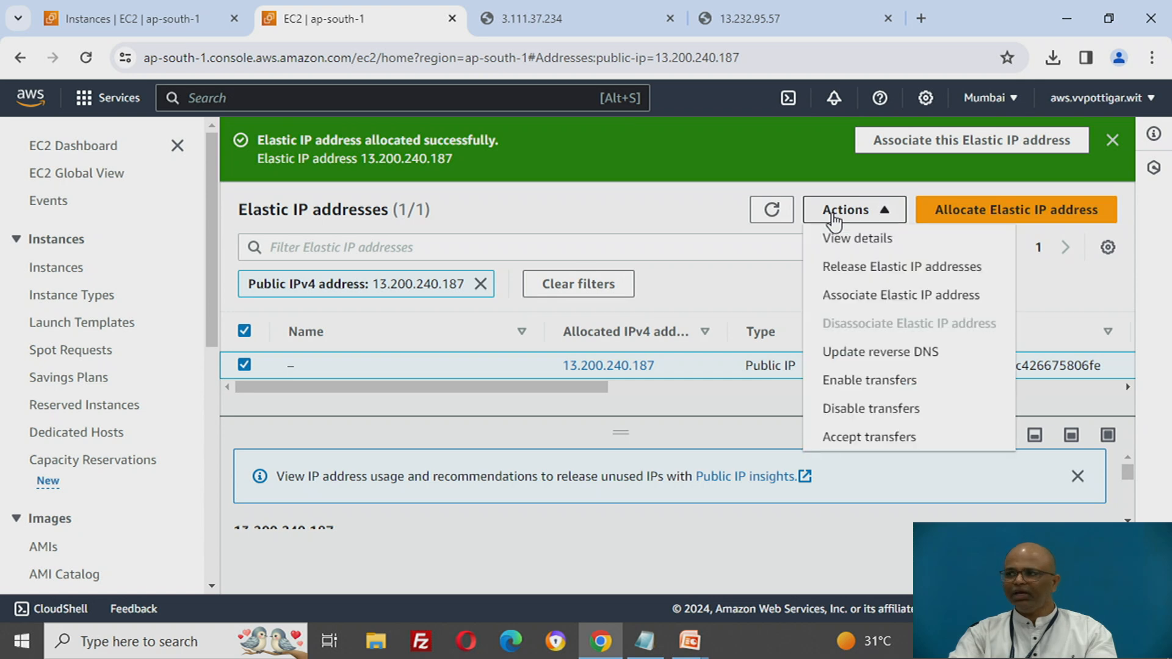
left_click(833, 214)
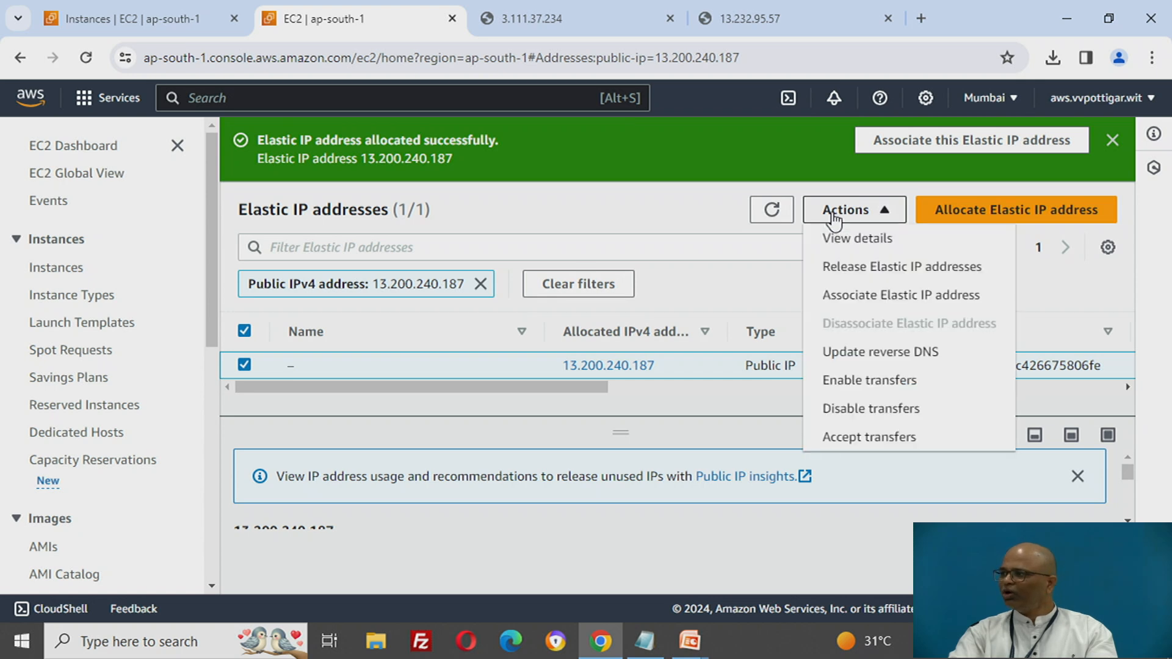
left_click(873, 298)
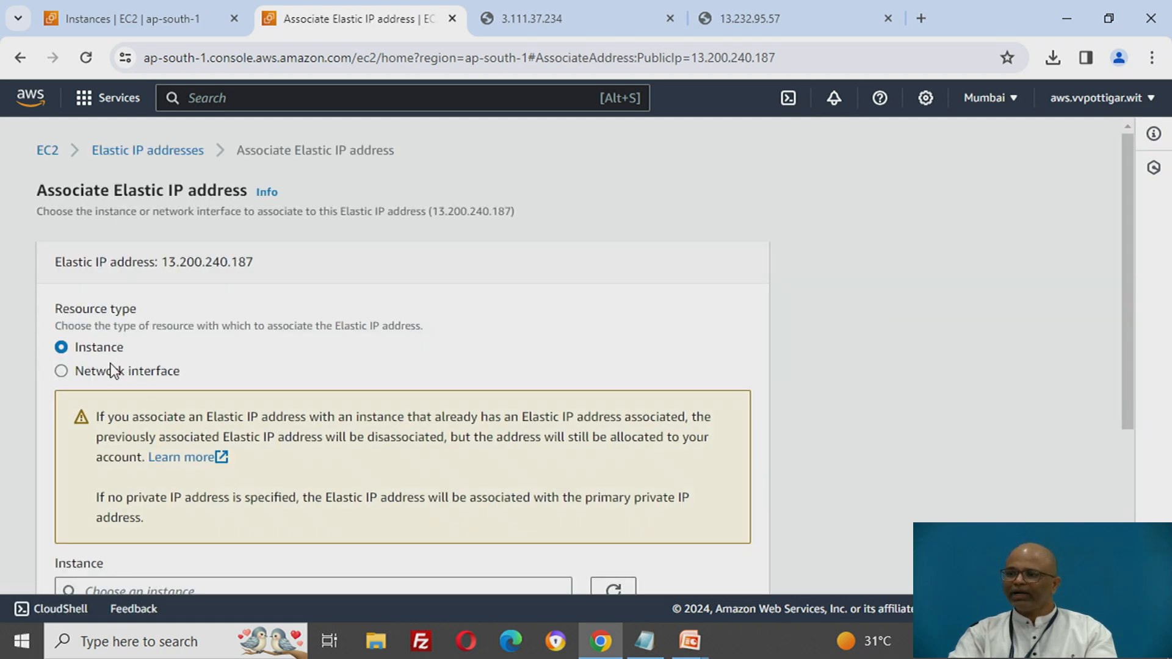
scroll(116, 366, "down", 3)
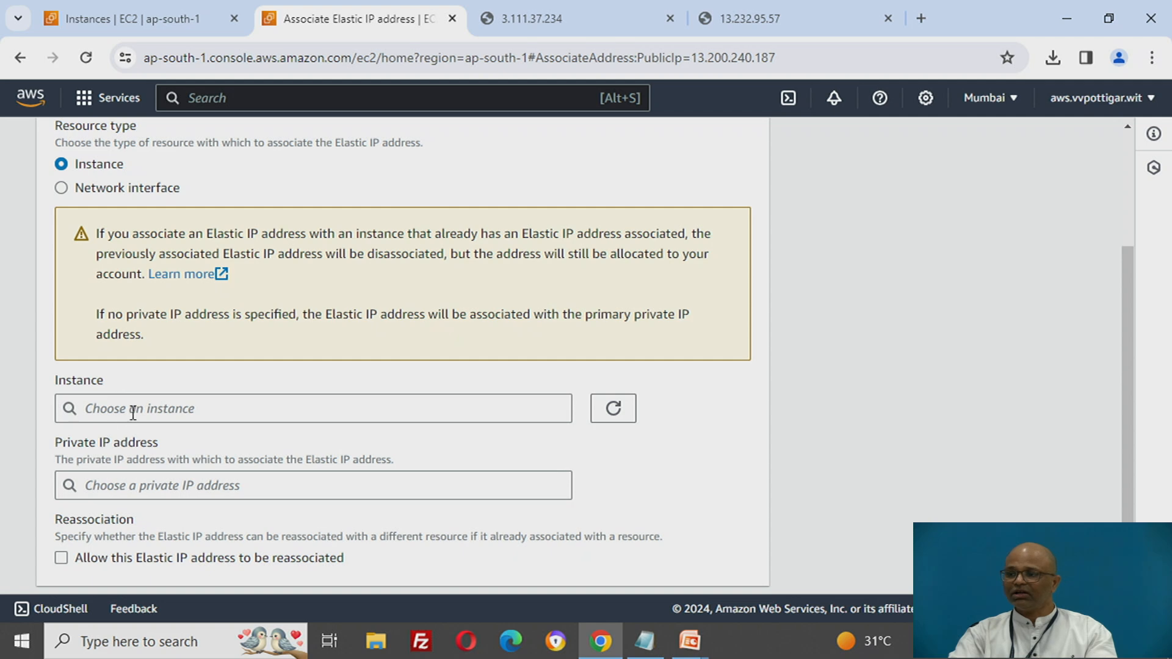
left_click(132, 413)
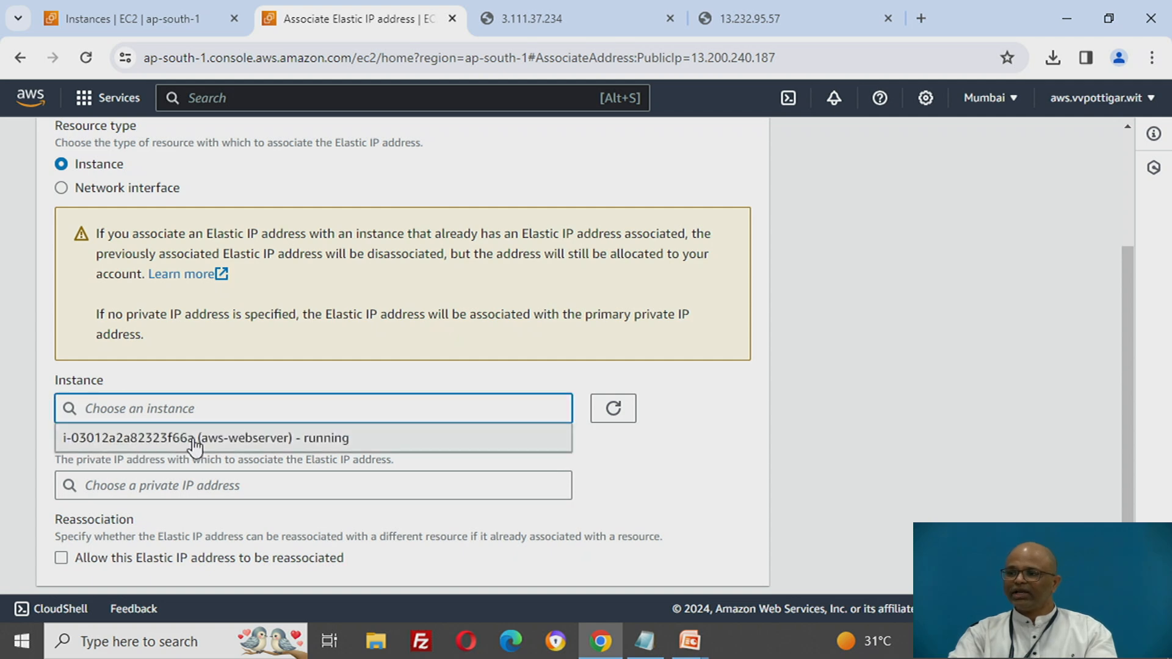
left_click(228, 439)
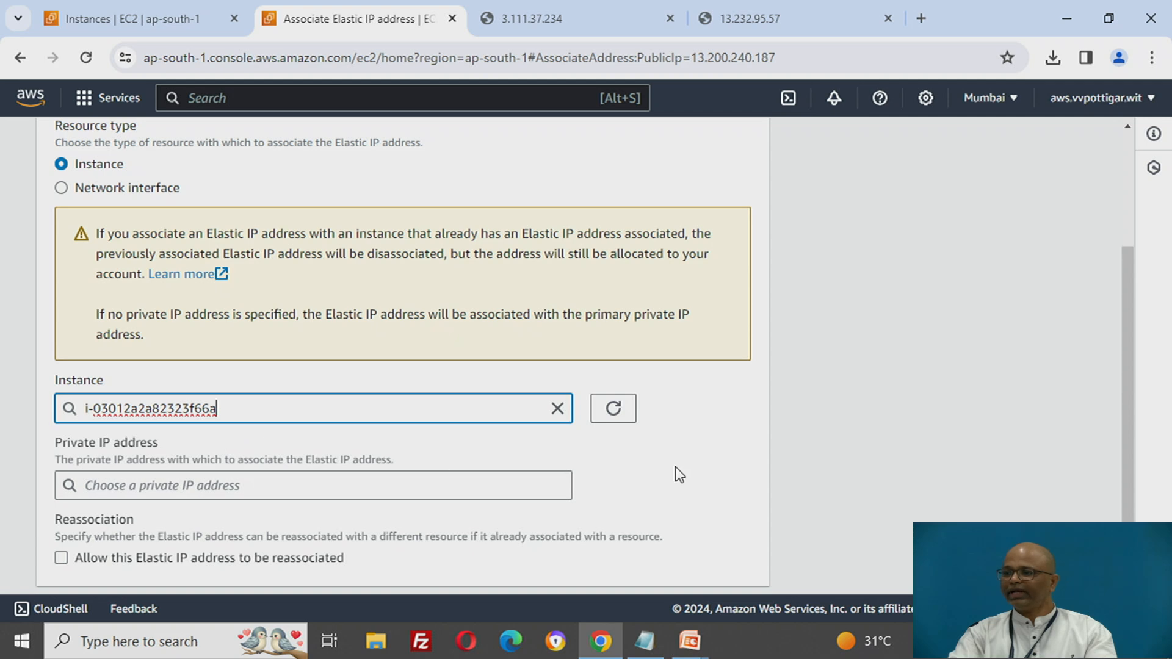
Check the aws-webserver instance ID in the Instances list, and associate the Elastic IP address with that instance's private IP 172.31.11.90
left_click(131, 24)
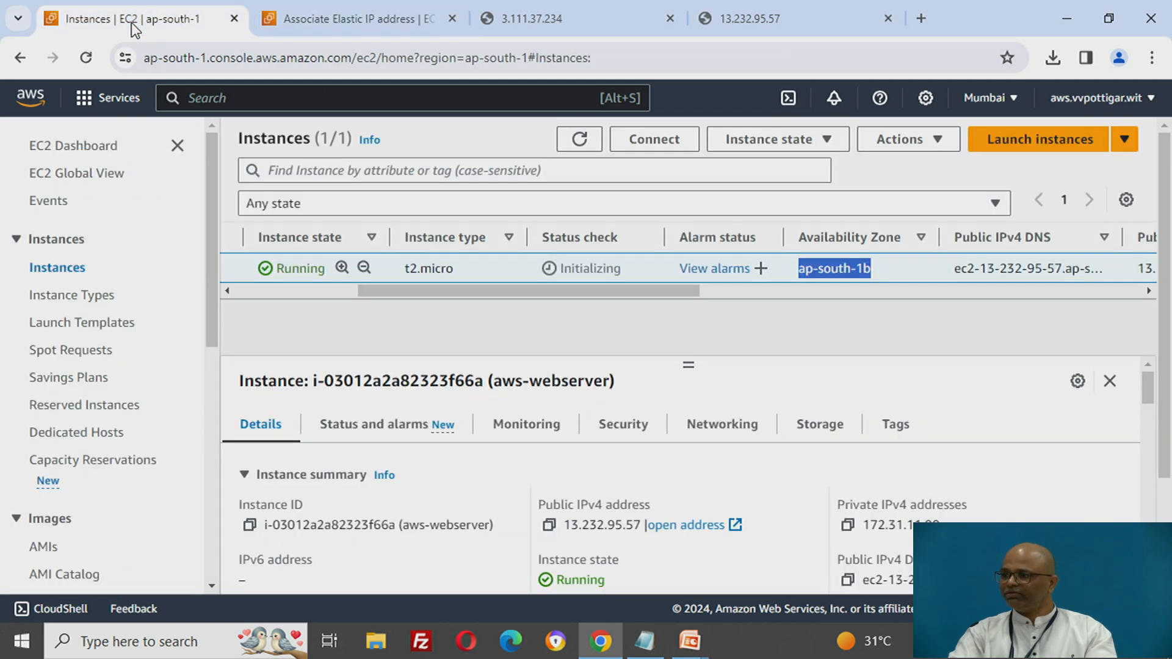
left_click_drag(430, 290, 269, 291)
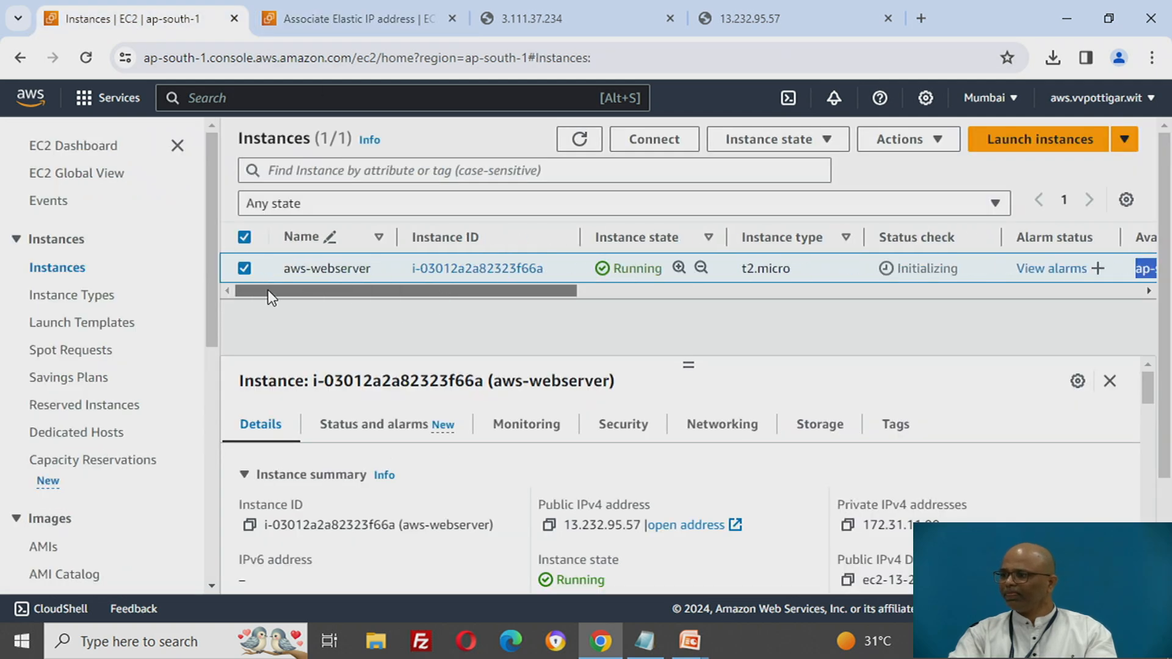
left_click(353, 18)
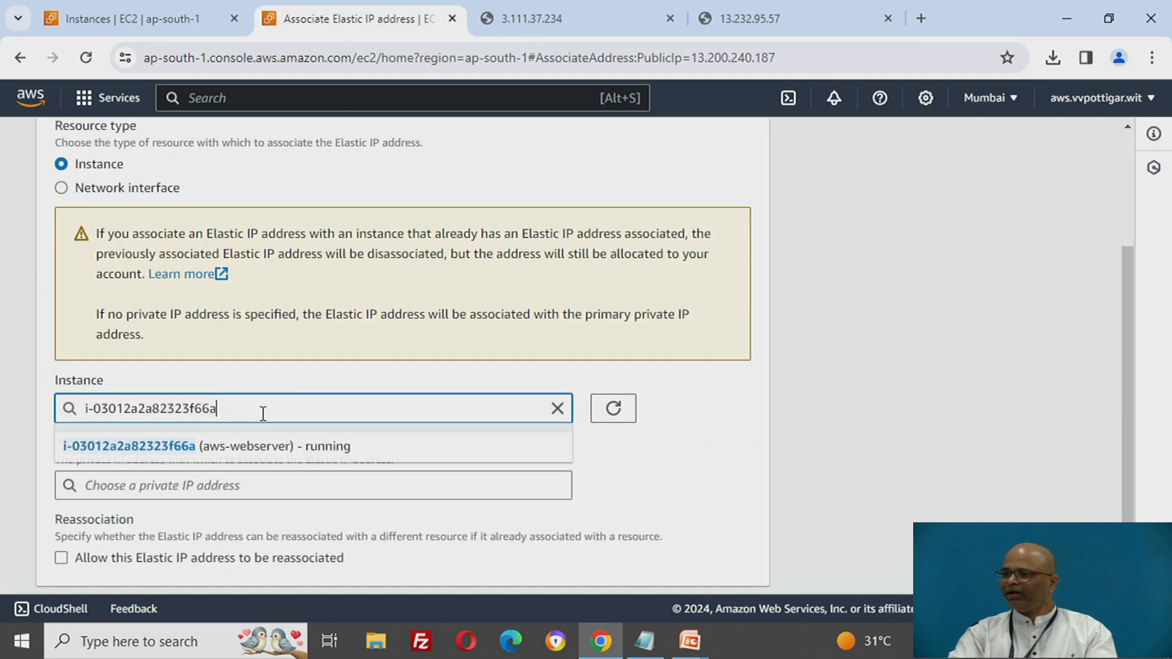
left_click(256, 489)
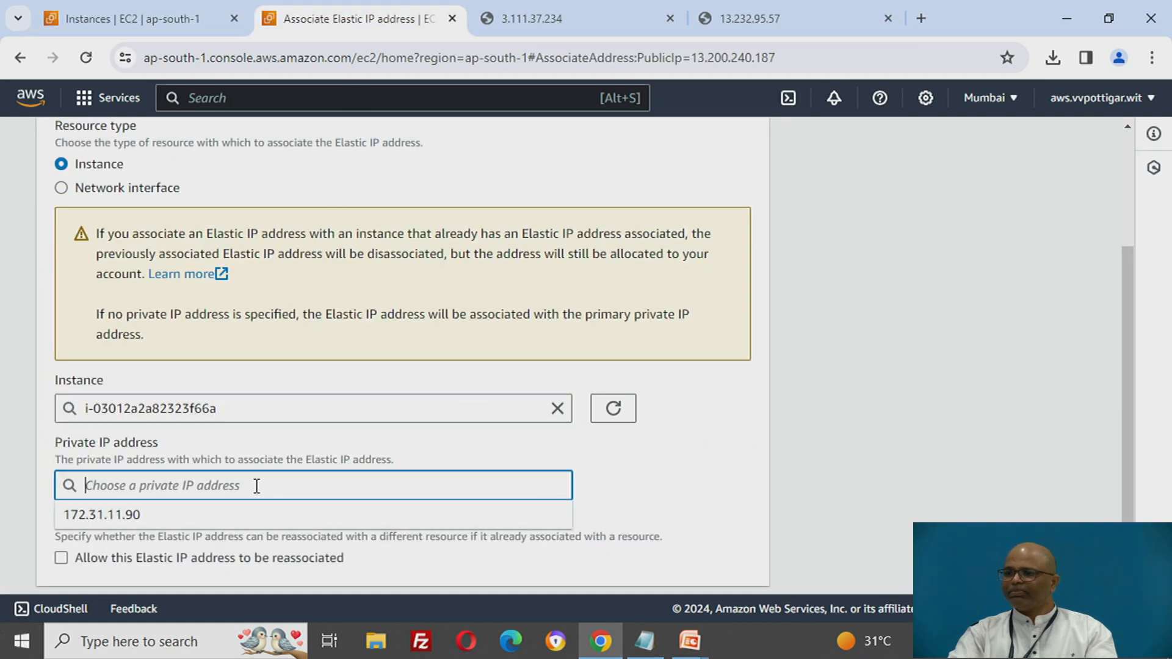
left_click(135, 517)
scroll(635, 507, "down", 1)
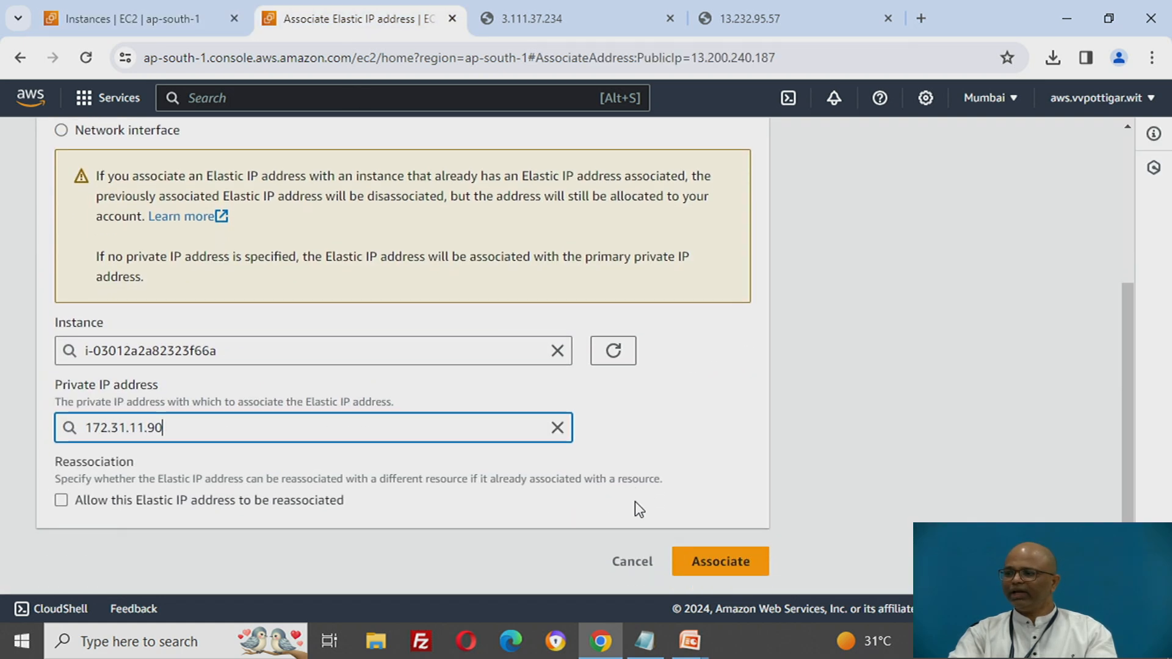
left_click(723, 562)
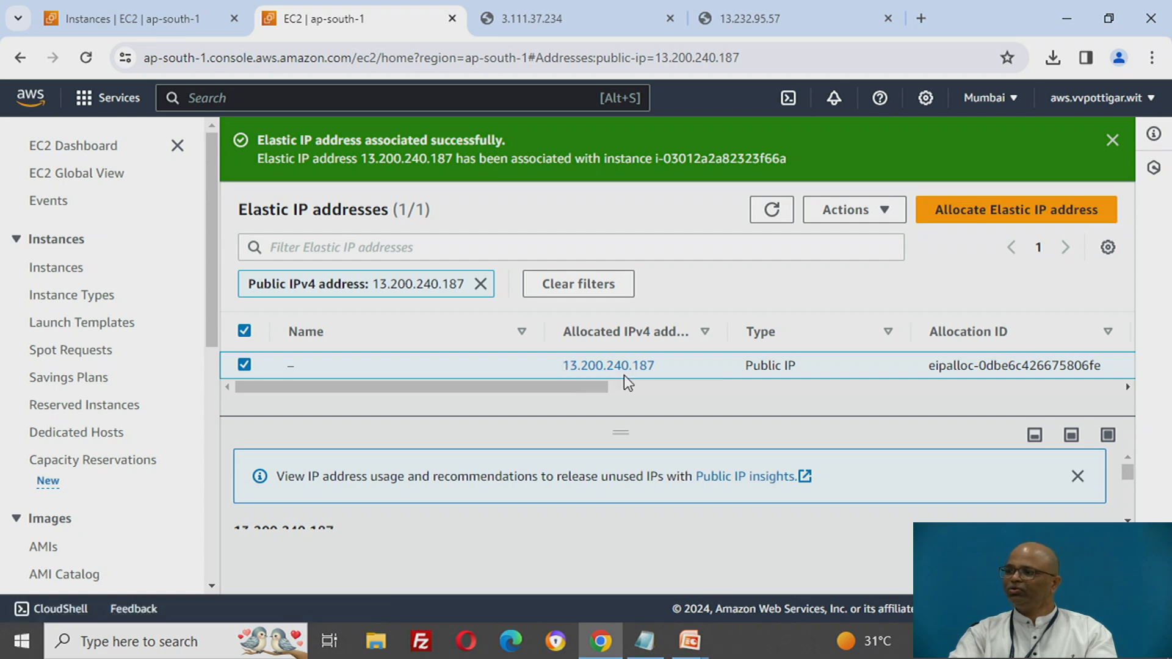
Refresh the Instances list and check the aws-webserver instance's public IPv4 address against the associated Elastic IP
left_click(149, 20)
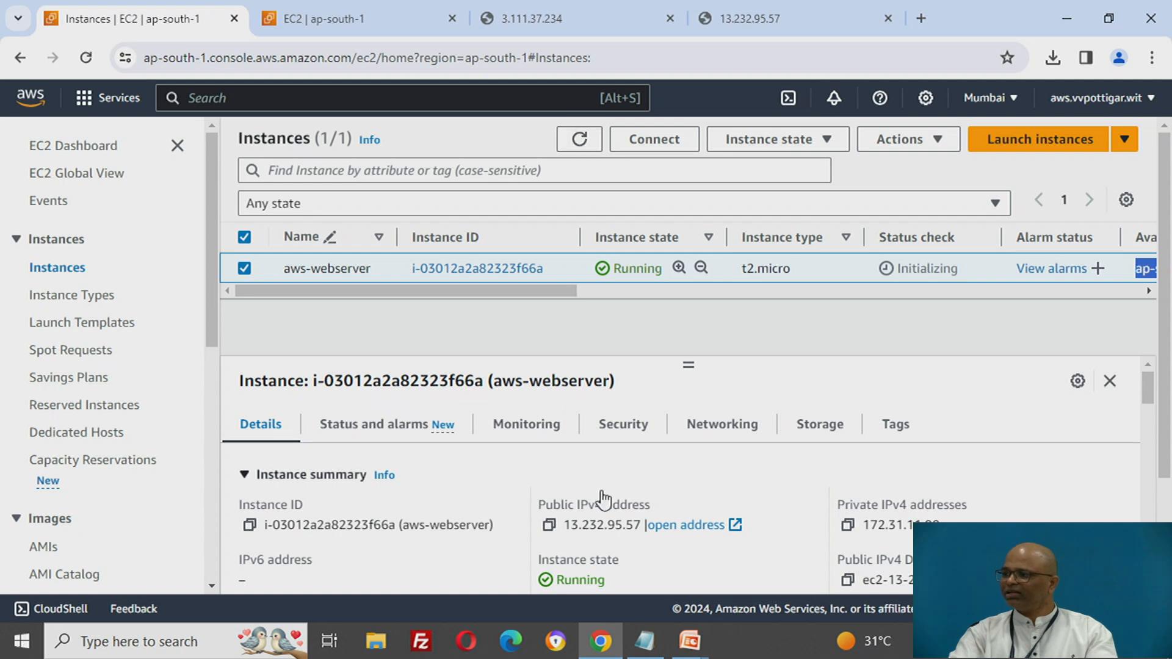
left_click(588, 524)
left_click_drag(563, 525, 644, 524)
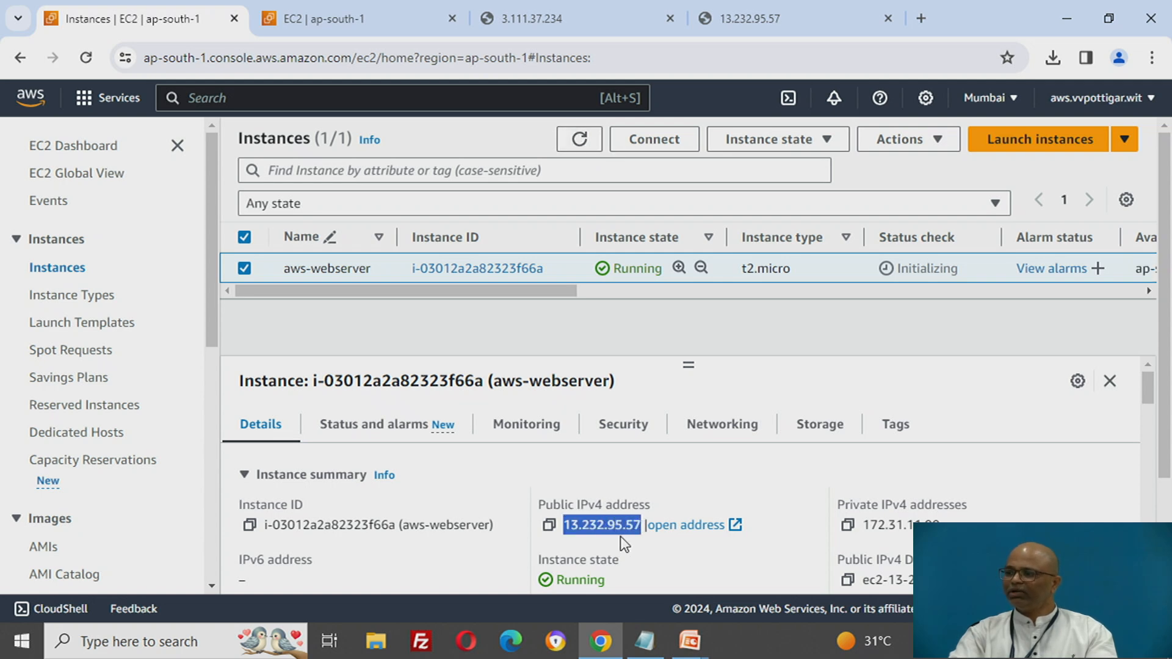
left_click(584, 148)
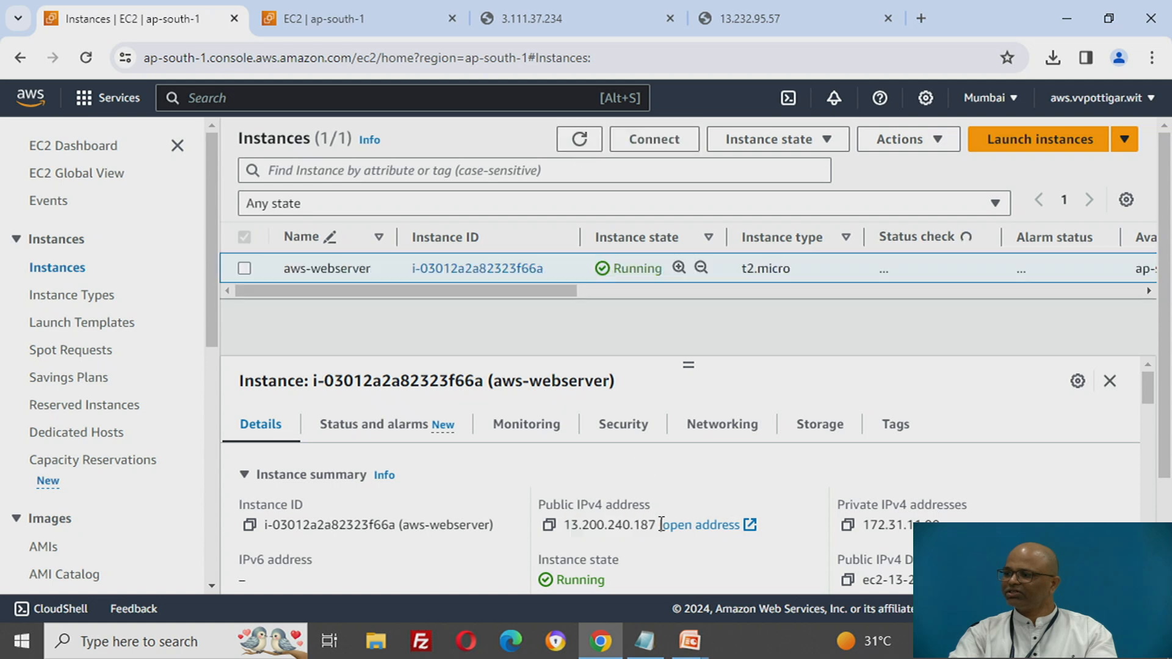
left_click_drag(562, 524, 648, 525)
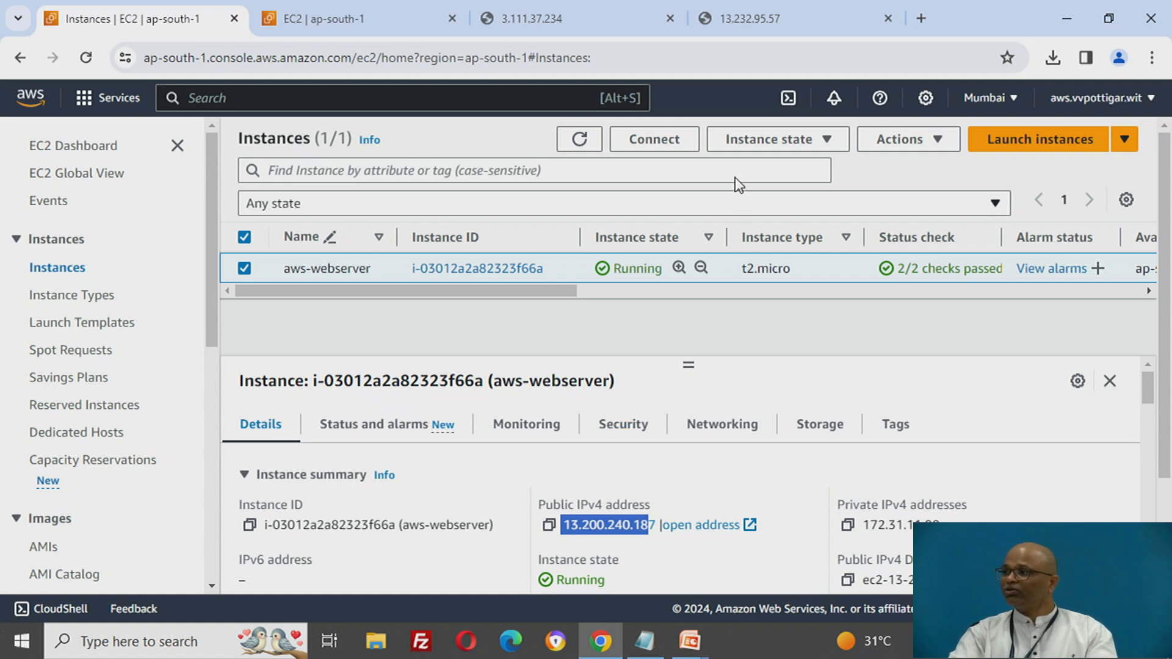
Stop the aws-webserver instance and confirm the stop request
left_click(740, 141)
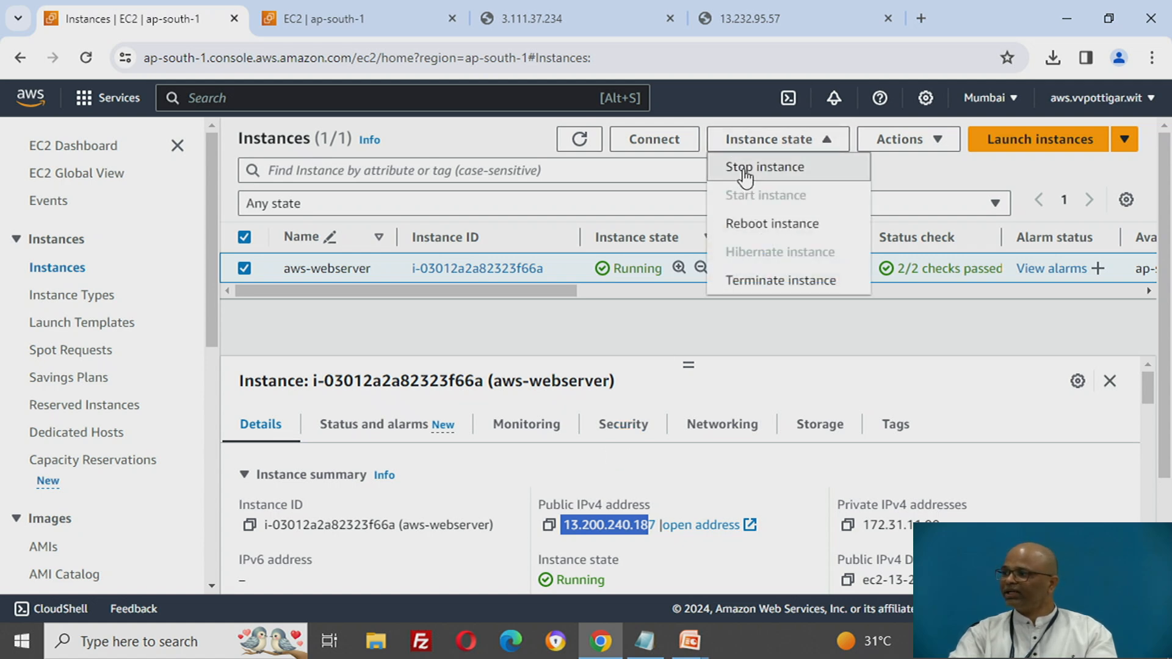
left_click(745, 170)
left_click(908, 496)
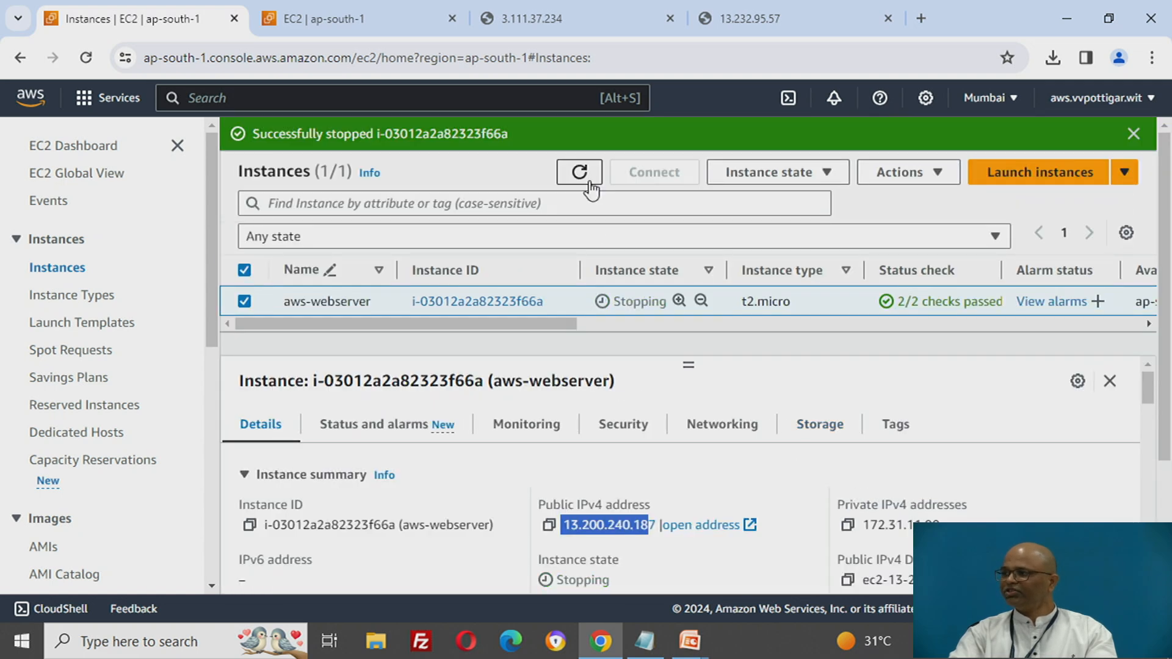
Refresh the Instances list repeatedly until the aws-webserver instance has stopped, and check its instance state
left_click(589, 181)
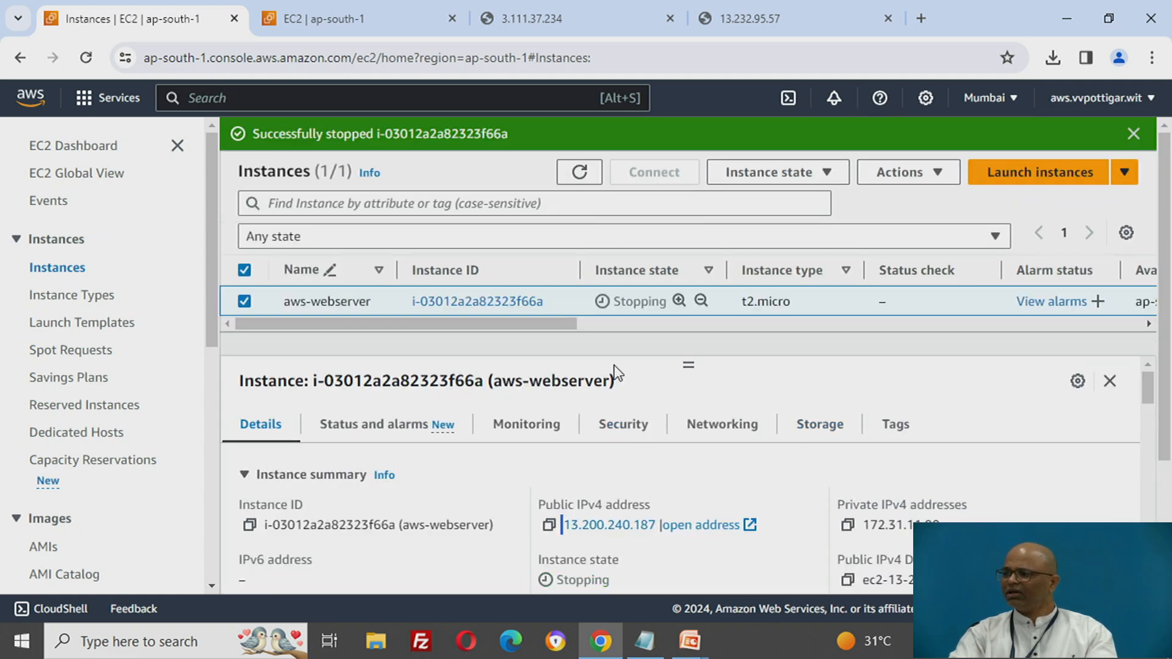
left_click_drag(620, 305, 666, 305)
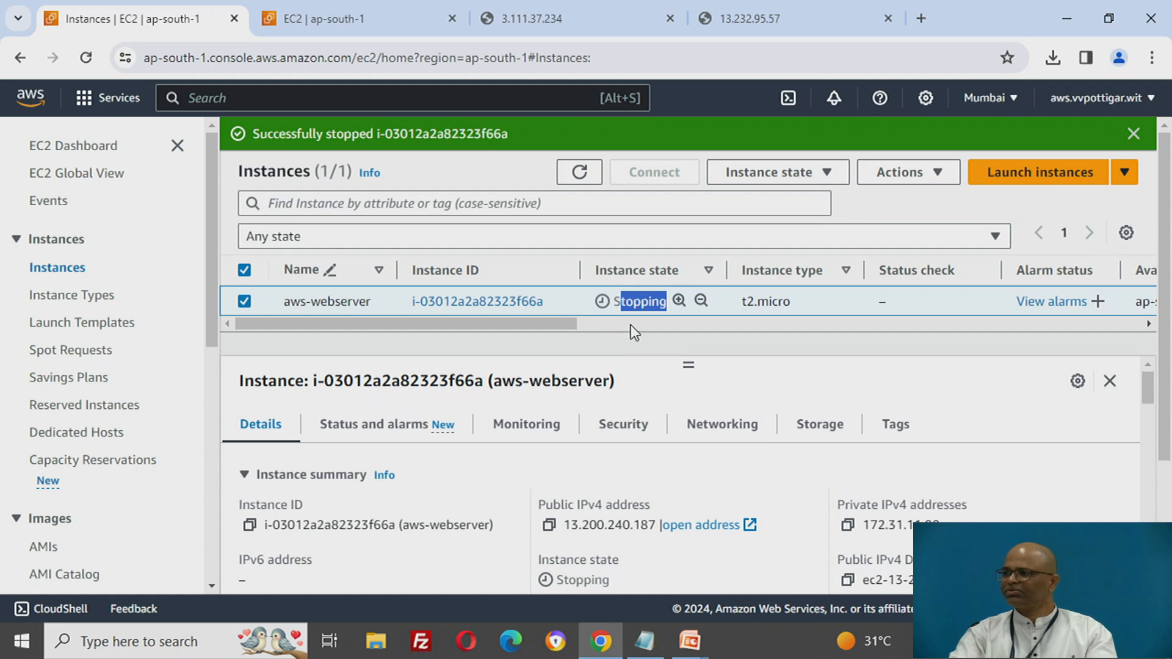
left_click(580, 173)
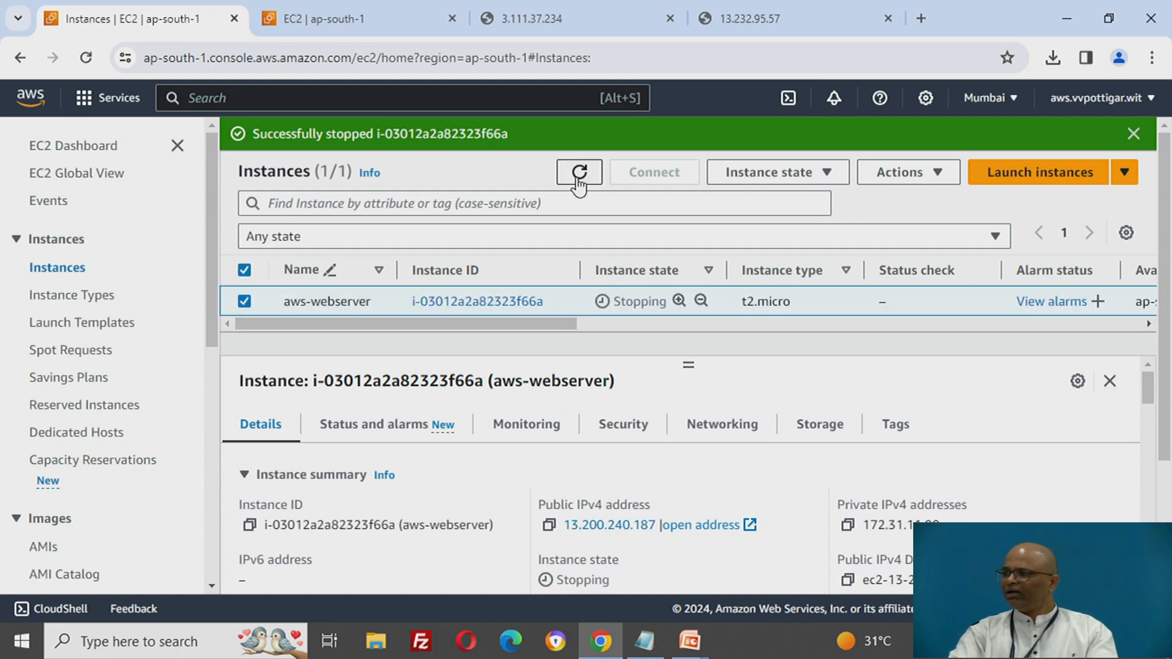
left_click(578, 177)
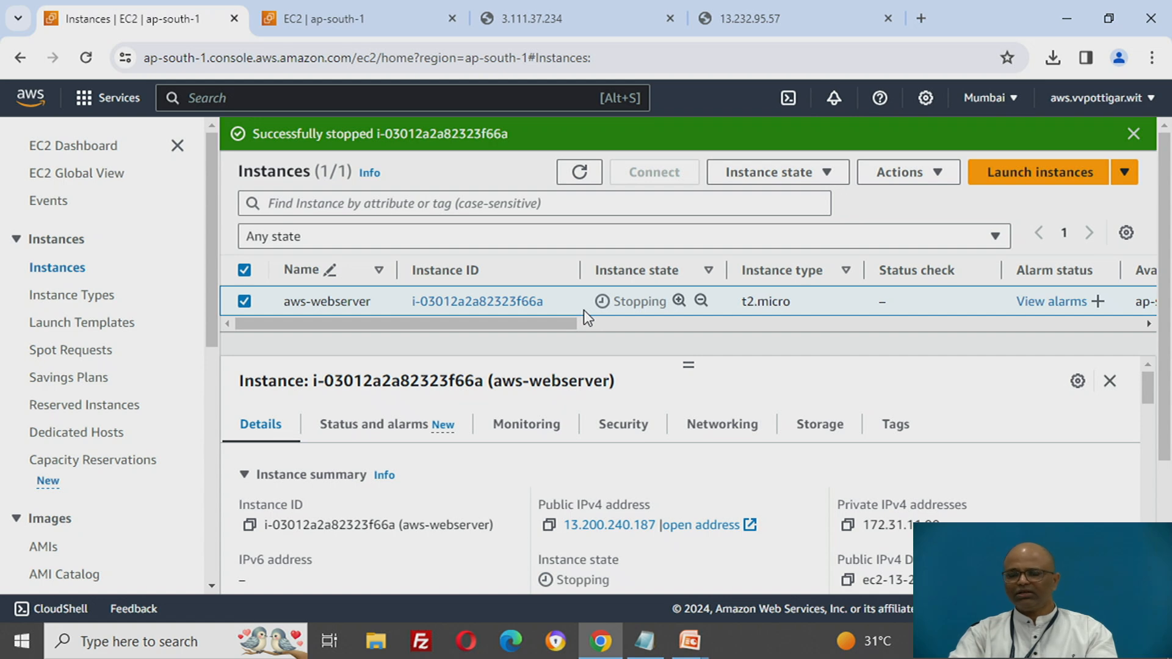
left_click(587, 183)
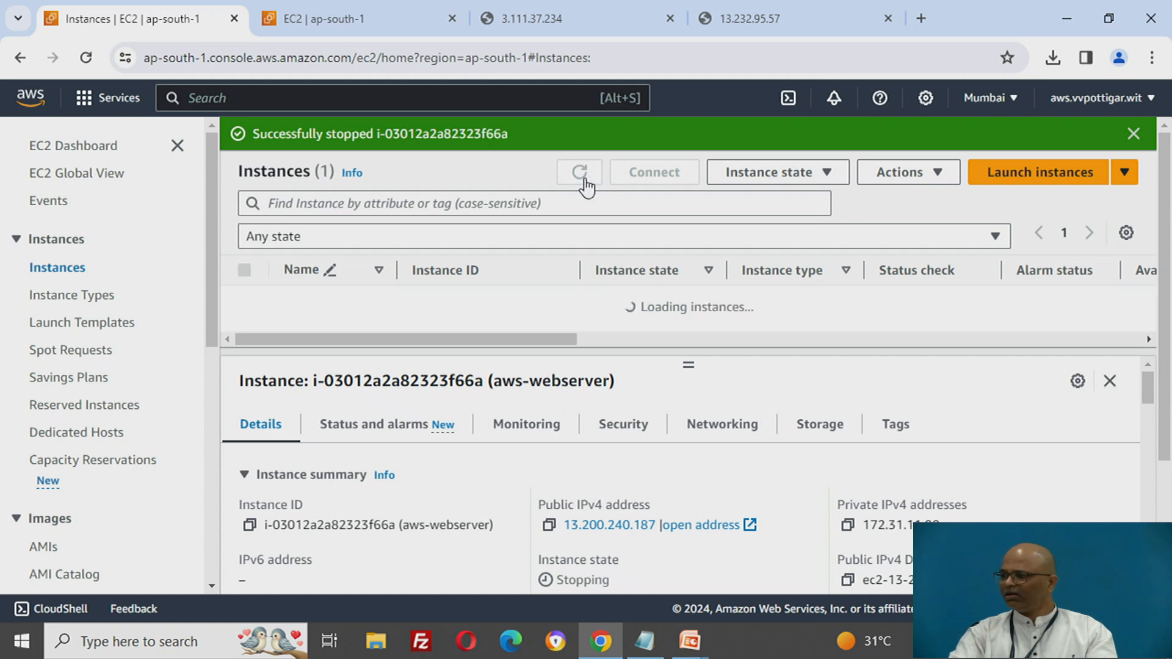
left_click(584, 178)
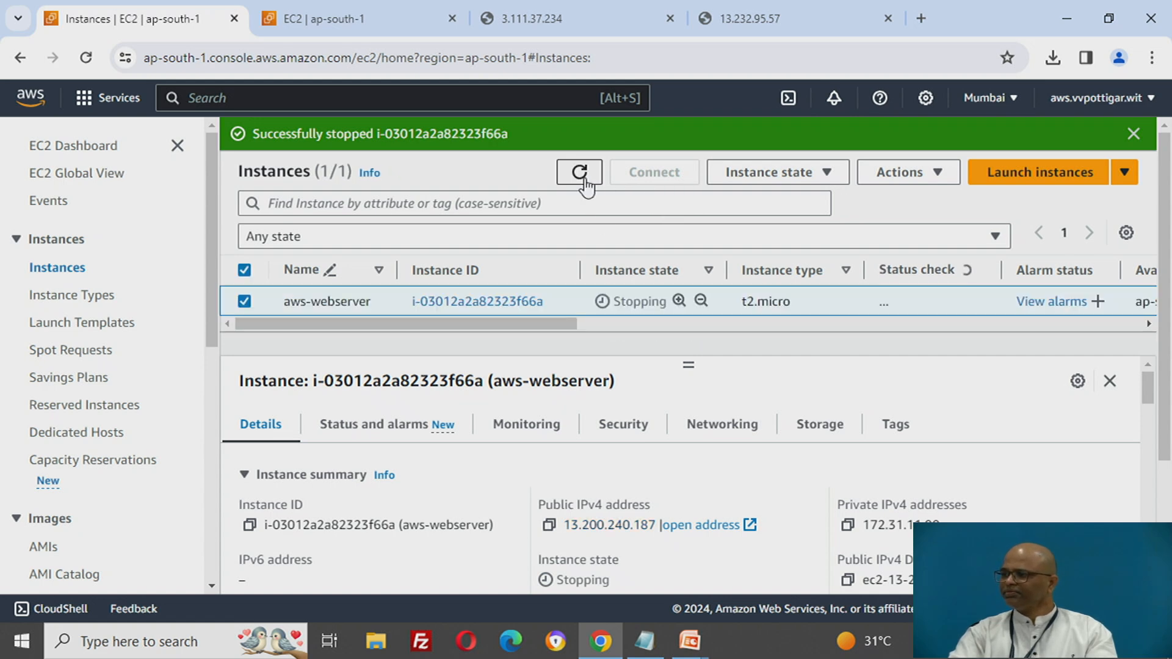
left_click(585, 178)
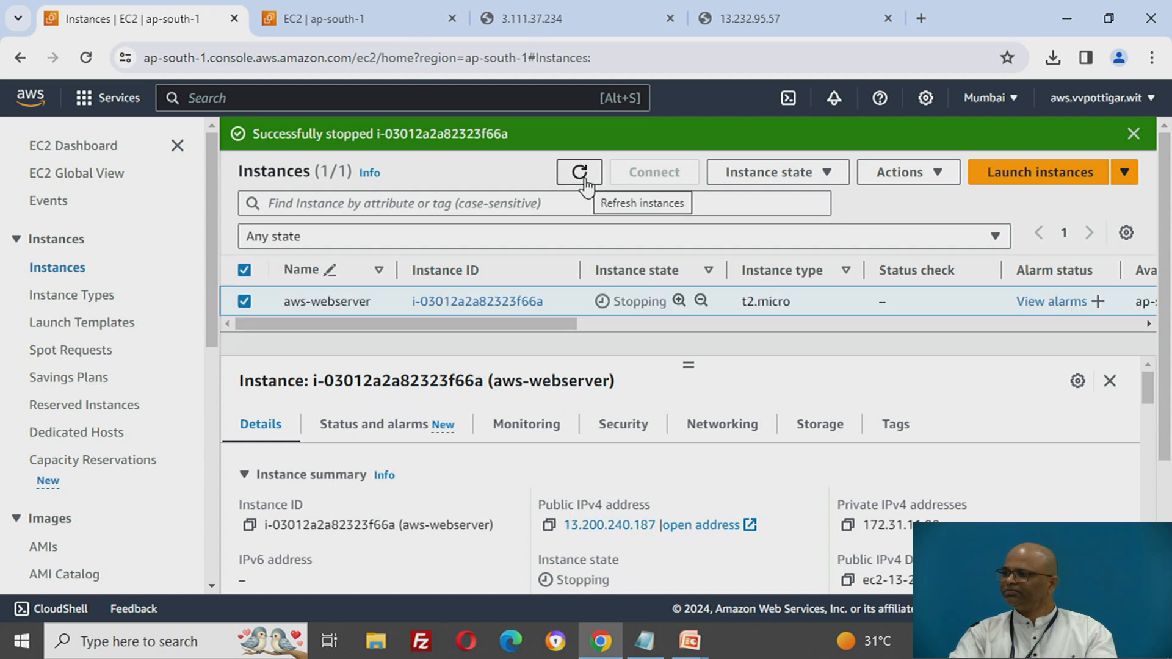
left_click(584, 180)
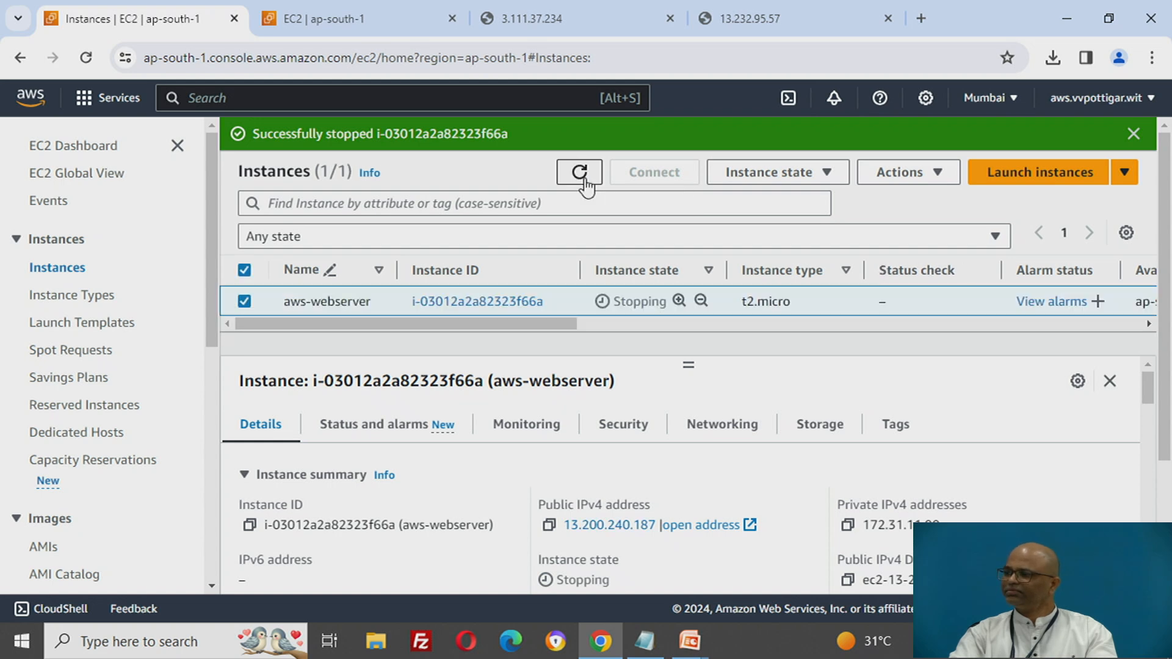
left_click(584, 180)
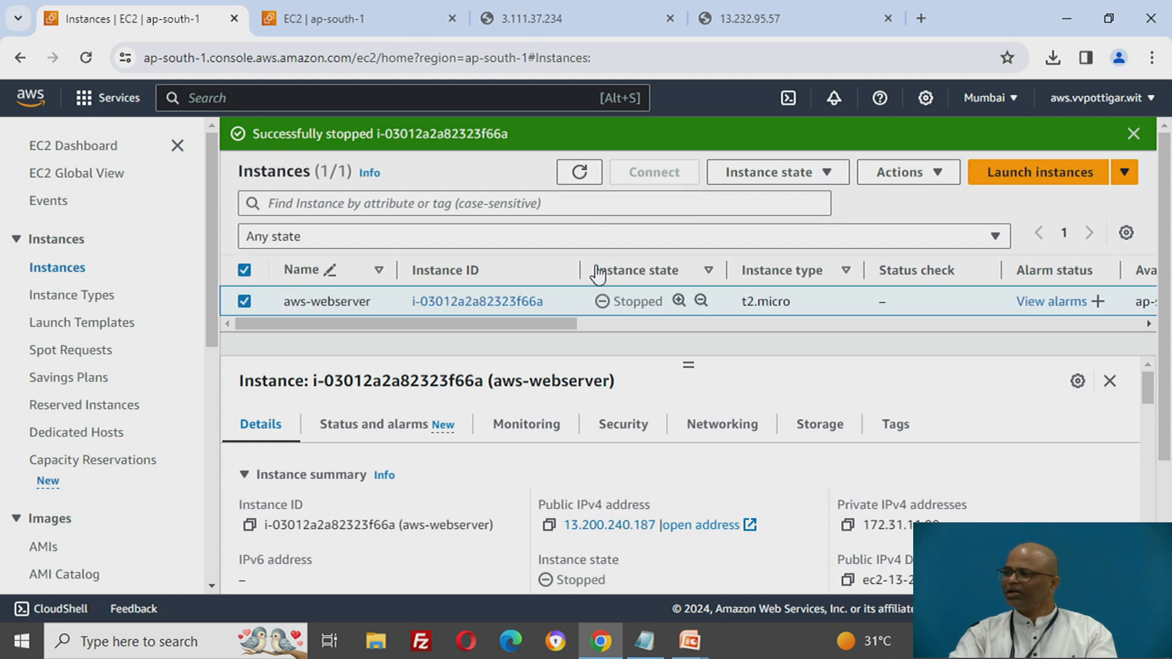
left_click_drag(614, 301, 664, 308)
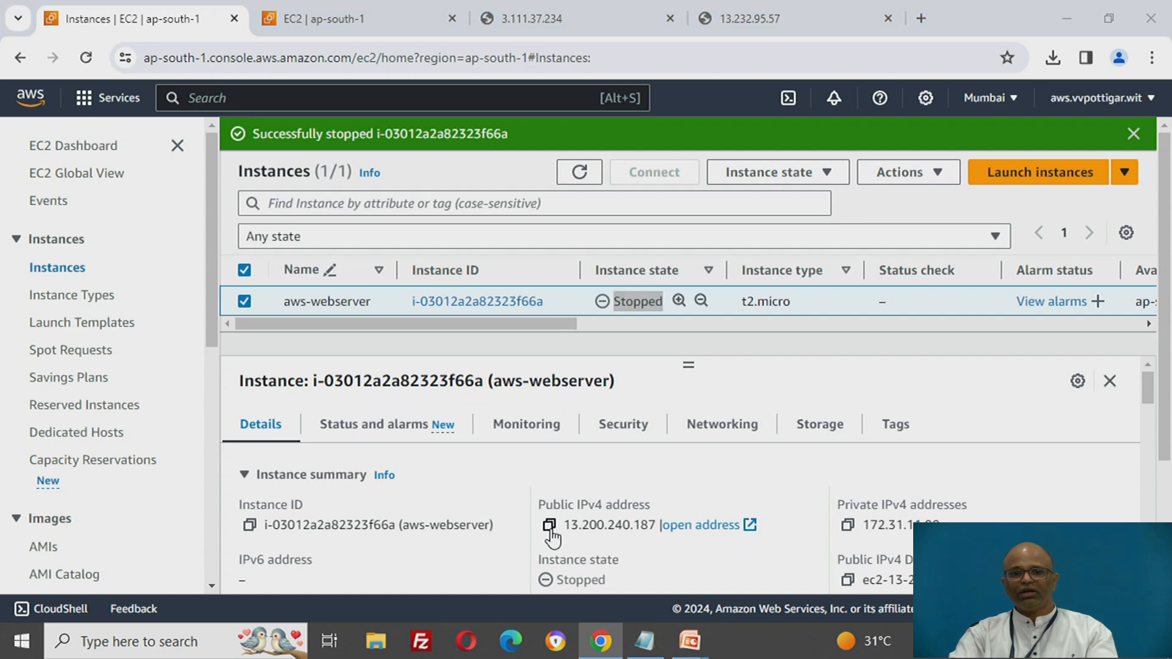
Switch to the PowerPoint slide show and advance past the Elastic IP demonstration slide
key("alt+Tab")
key("alt+Tab")
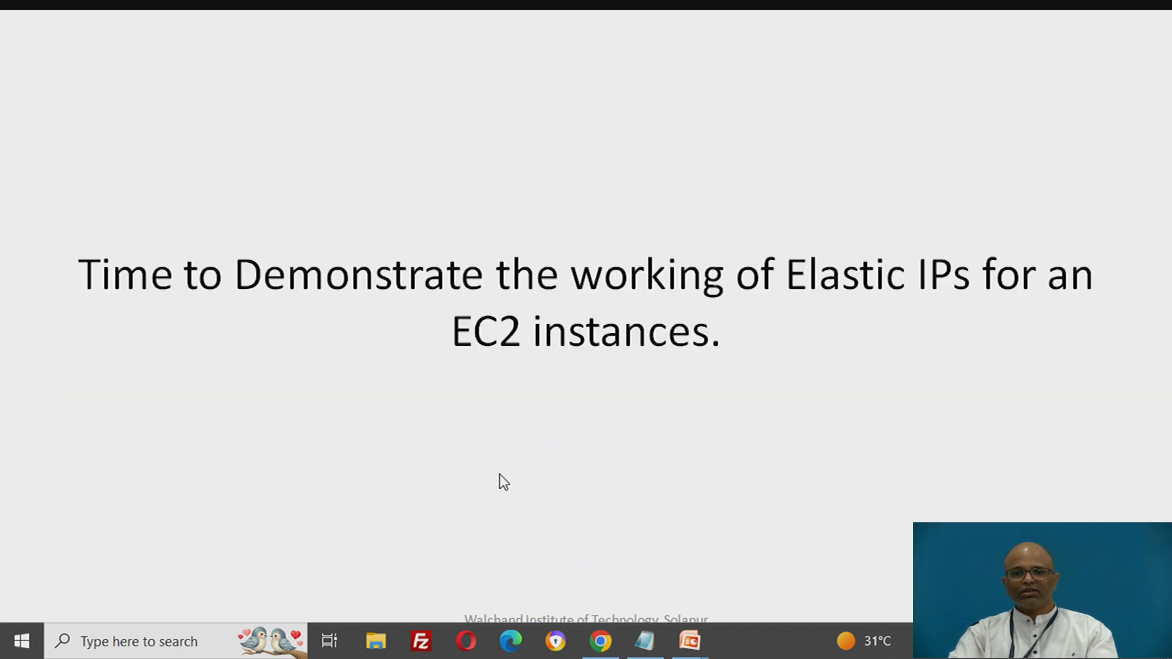
left_click(377, 354)
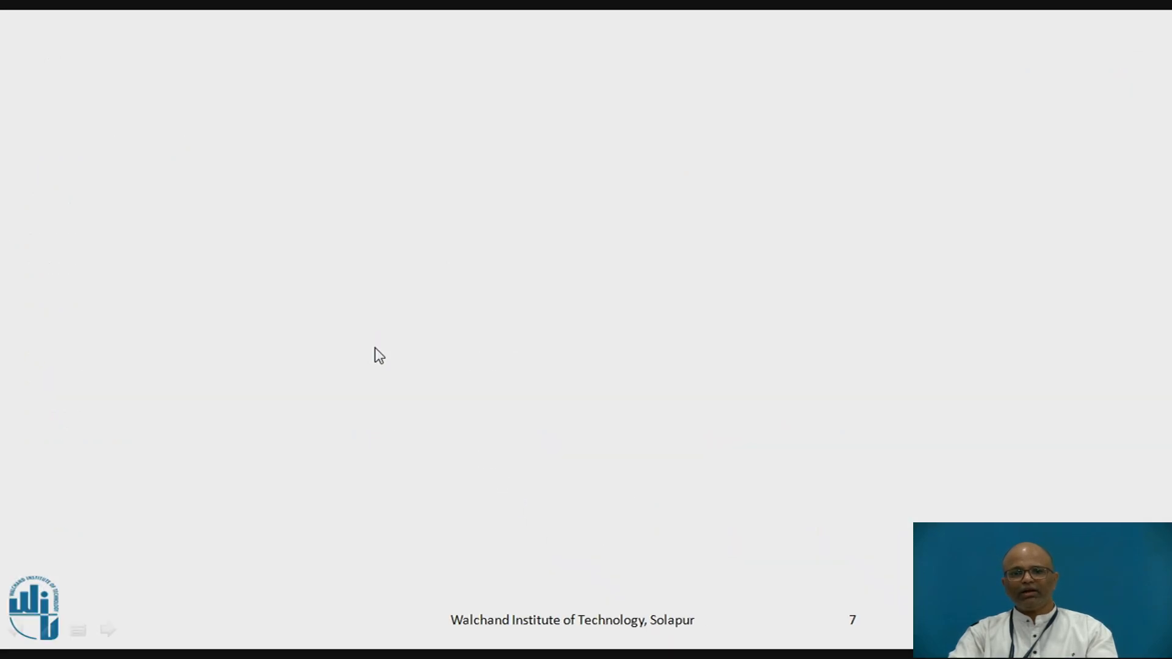